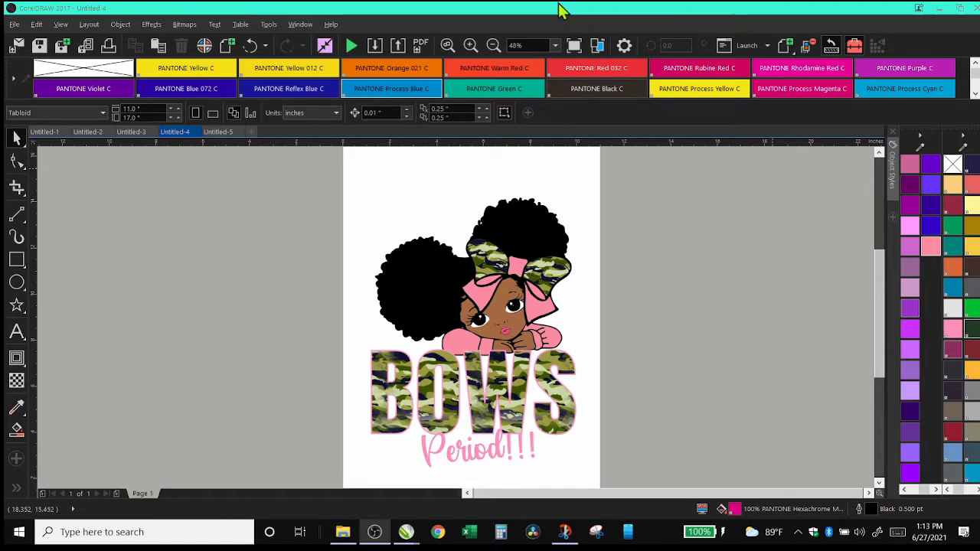
# Look through the open documents and return to the Untitled-4 Bows design.
pyautogui.click(95, 134)
pyautogui.click(130, 133)
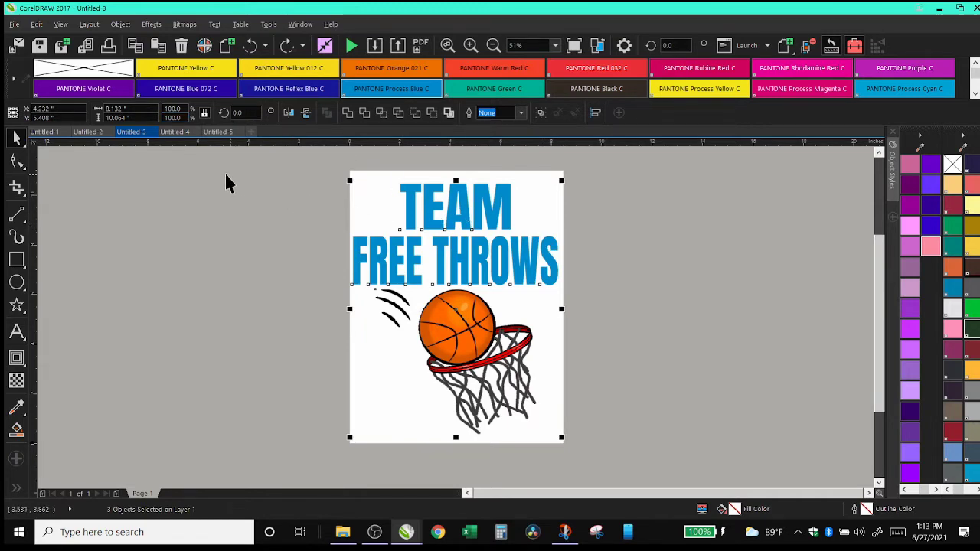
pyautogui.click(177, 134)
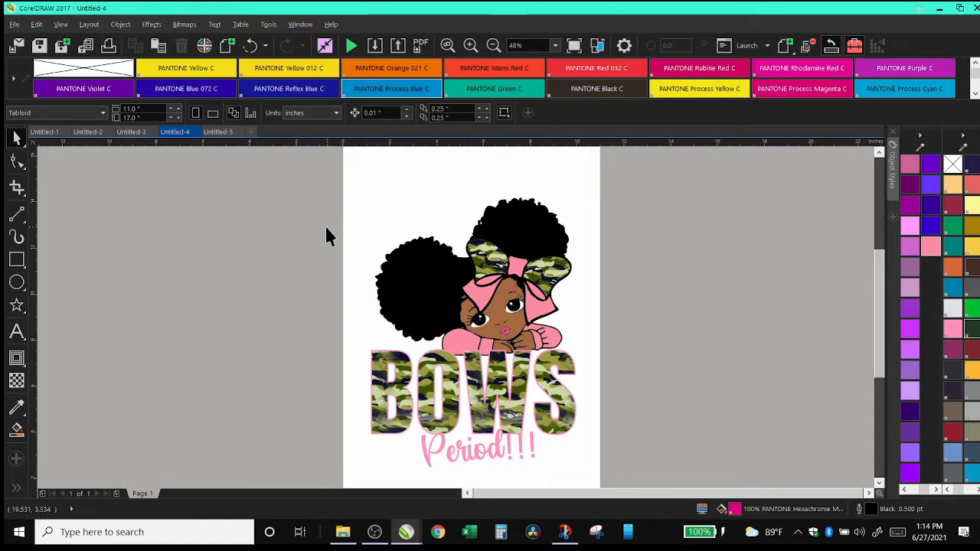
# Group all 22 Bows objects and move the group onto the pasteboard left of the page.
pyautogui.moveTo(325, 195); pyautogui.dragTo(654, 401)
pyautogui.moveTo(649, 470); pyautogui.dragTo(648, 471)
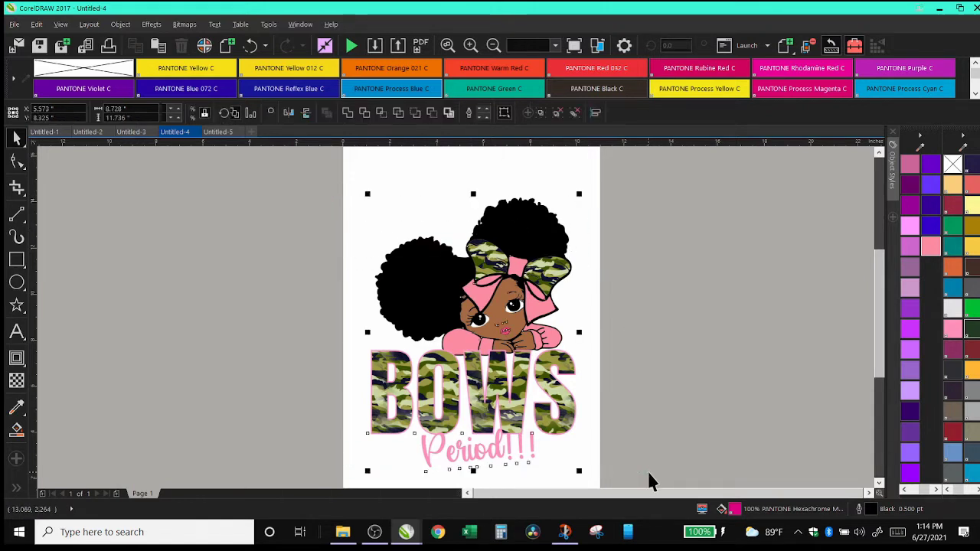
pyautogui.click(117, 25)
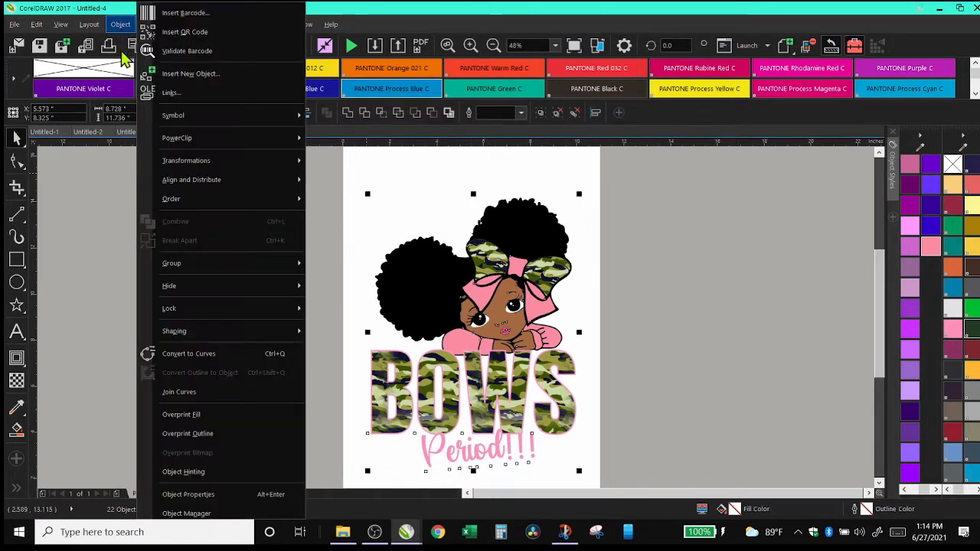
pyautogui.moveTo(222, 263)
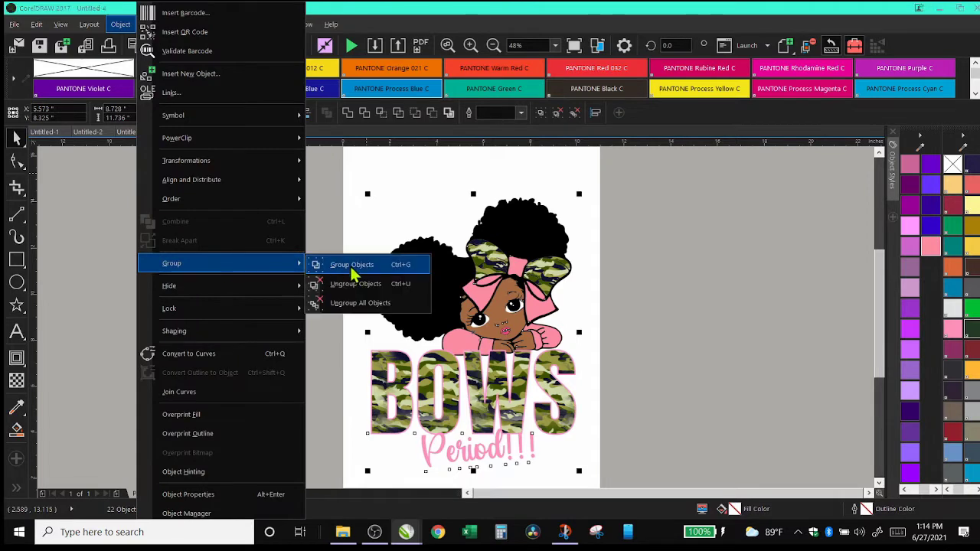
pyautogui.click(349, 264)
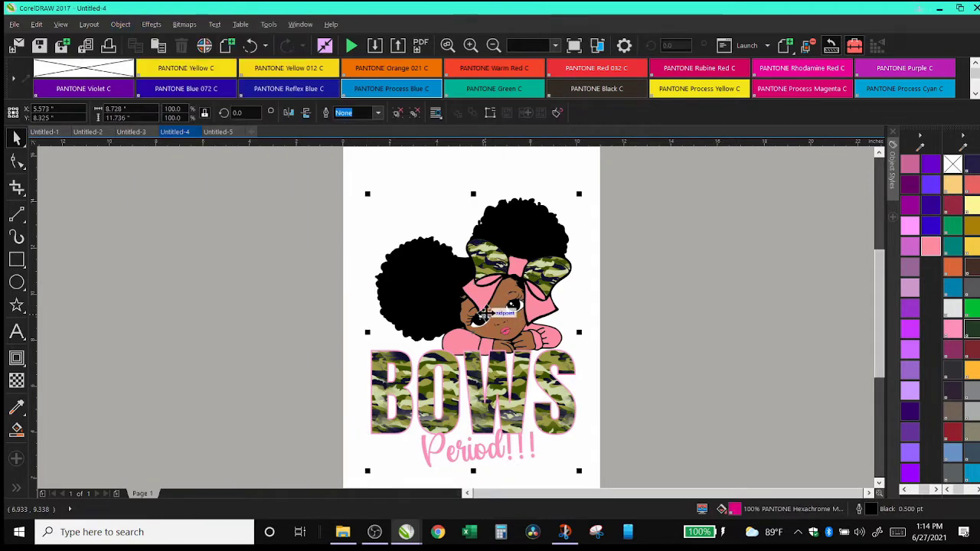
pyautogui.moveTo(395, 301); pyautogui.dragTo(178, 282)
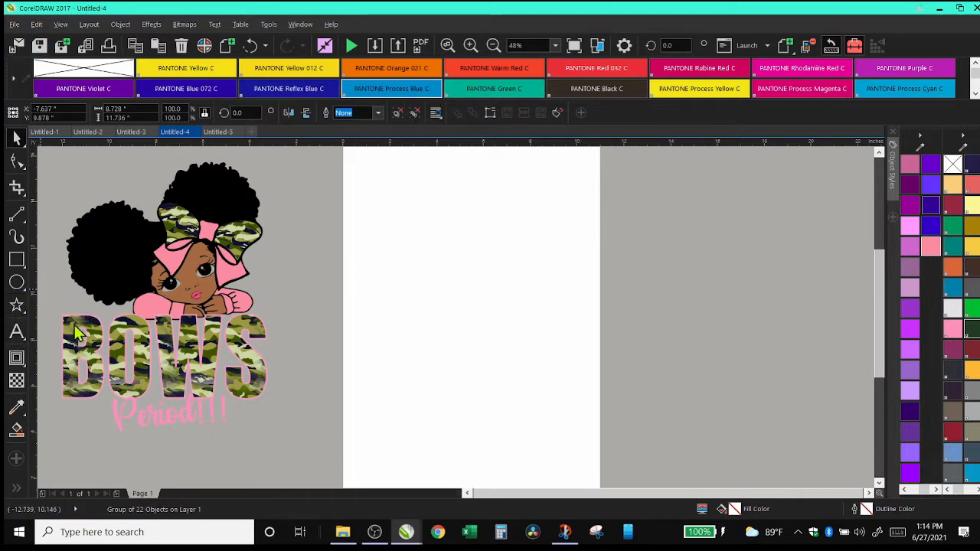
# Type the text BOWS on the blank page and enlarge it.
pyautogui.click(17, 331)
pyautogui.click(372, 320)
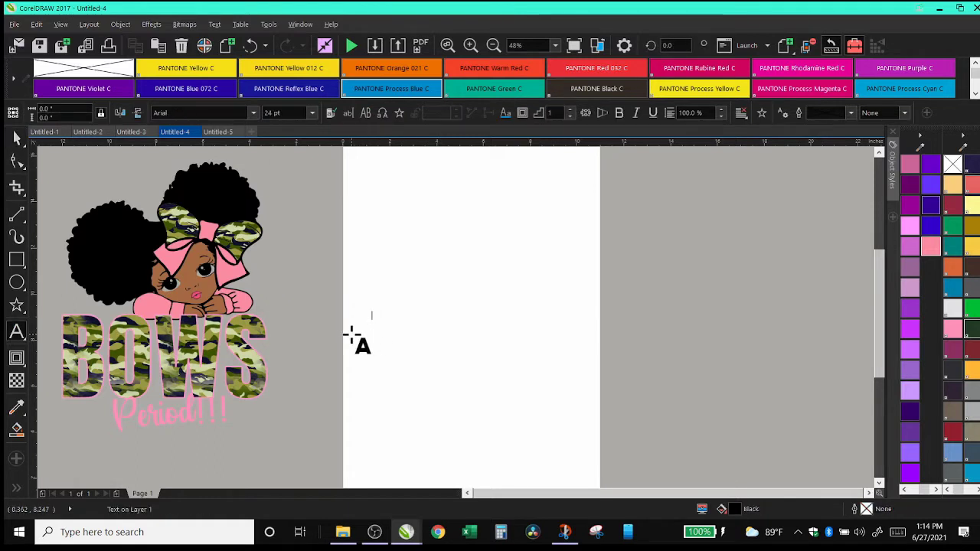
pyautogui.write('BOWS')
pyautogui.press('Escape')
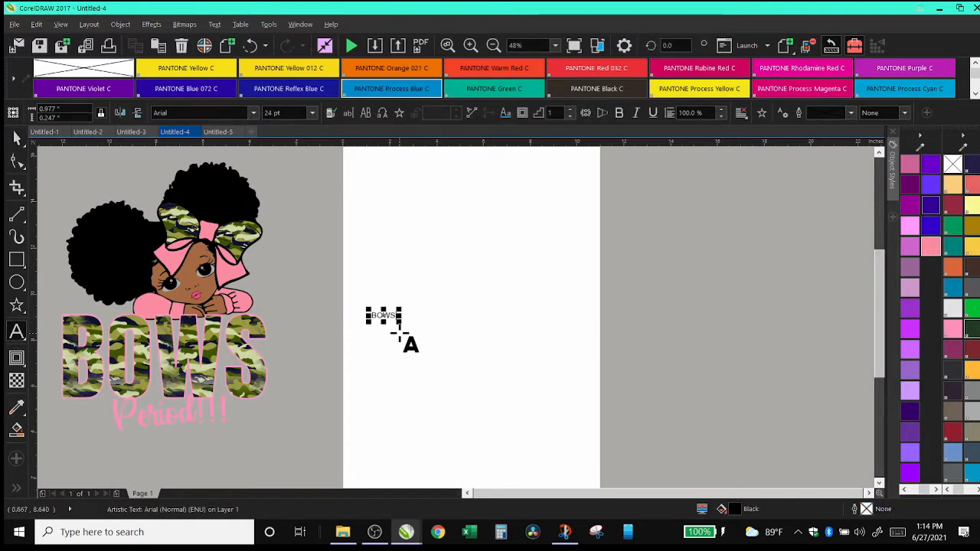
pyautogui.moveTo(398, 321); pyautogui.dragTo(636, 378)
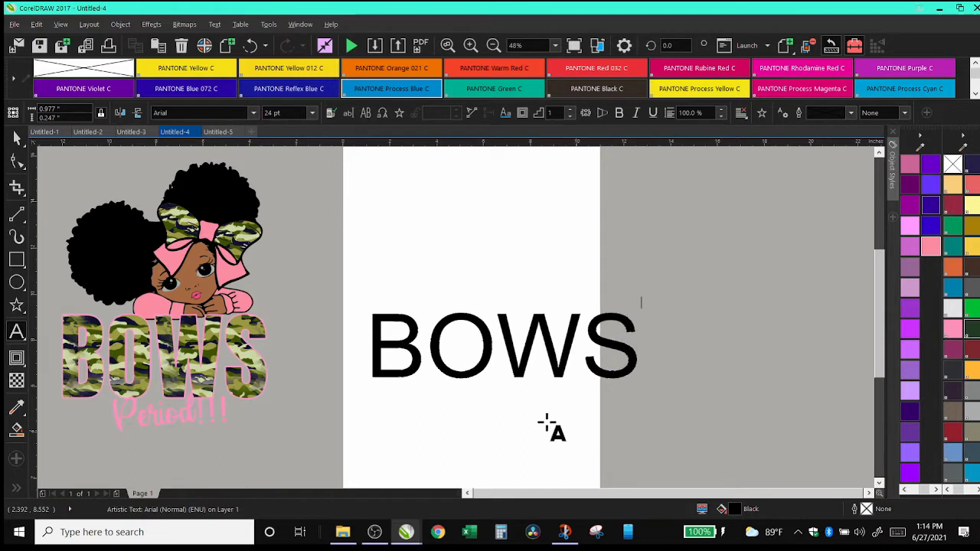
# Set BOWS in the Anton font and scale it up to about 341 pt.
pyautogui.moveTo(367, 345); pyautogui.dragTo(684, 372)
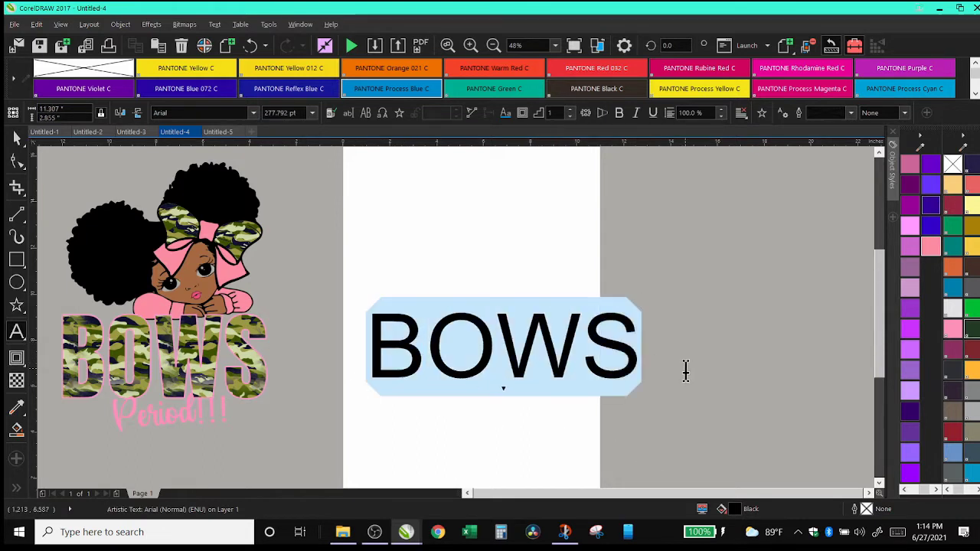
pyautogui.click(254, 115)
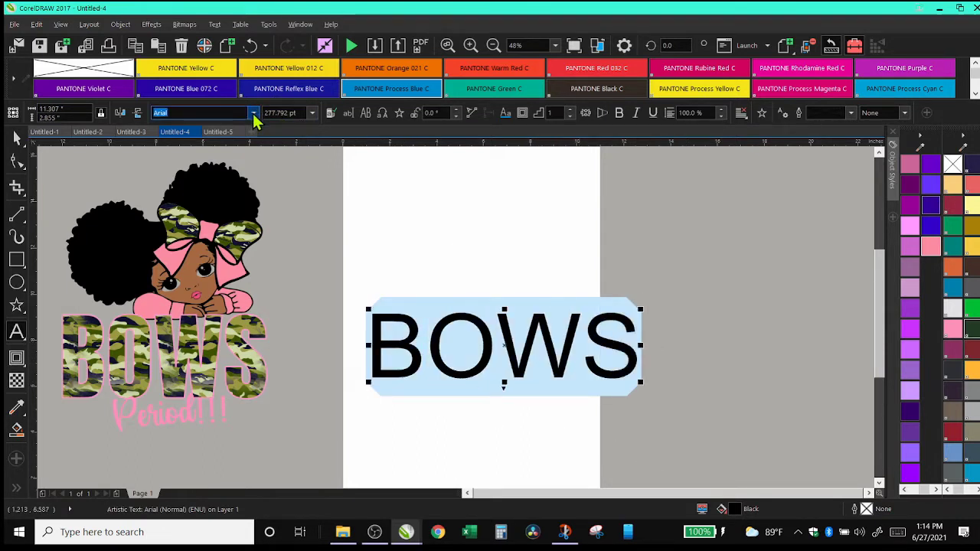
pyautogui.click(253, 114)
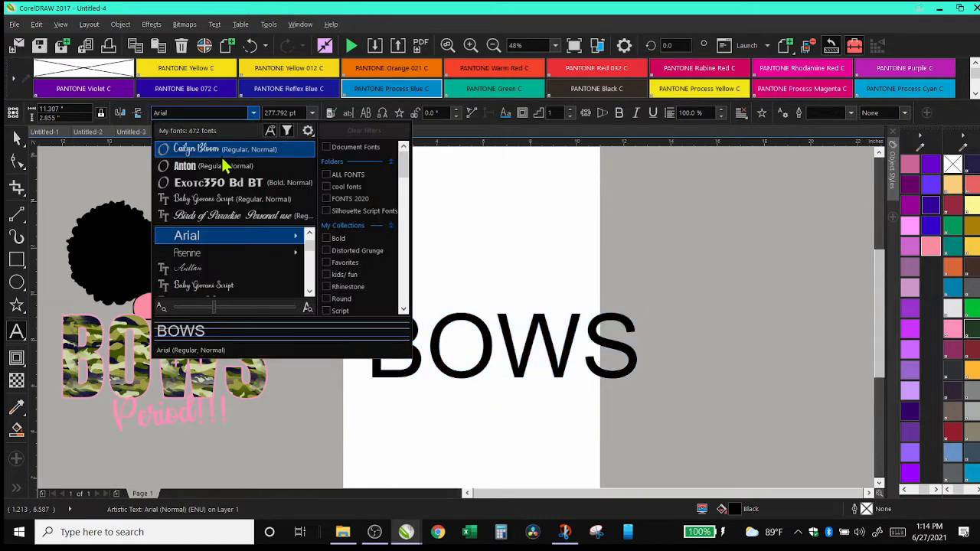
pyautogui.click(220, 169)
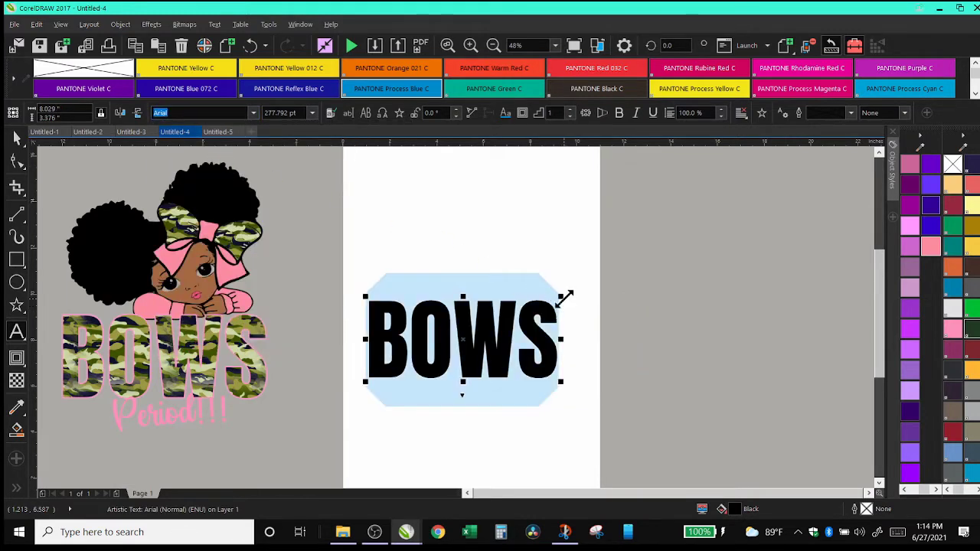
pyautogui.moveTo(564, 295); pyautogui.dragTo(603, 278)
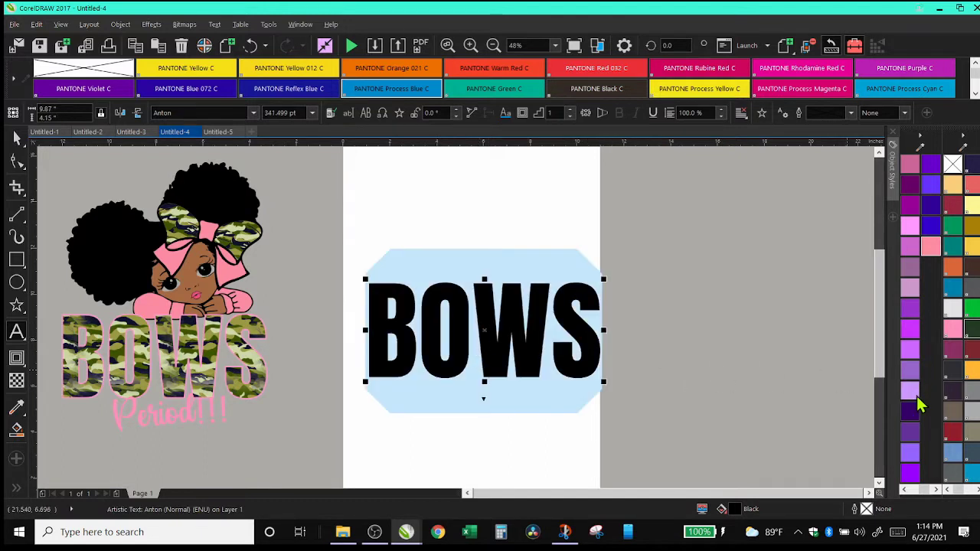
# Give the BOWS text a pink Azalea outline 8.0 pt wide.
pyautogui.rightClick(951, 329)
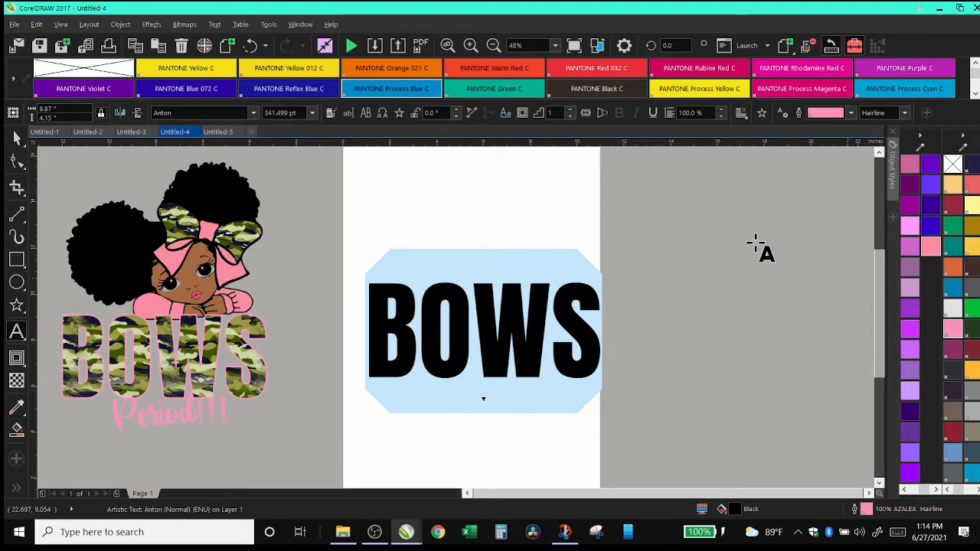
pyautogui.click(17, 138)
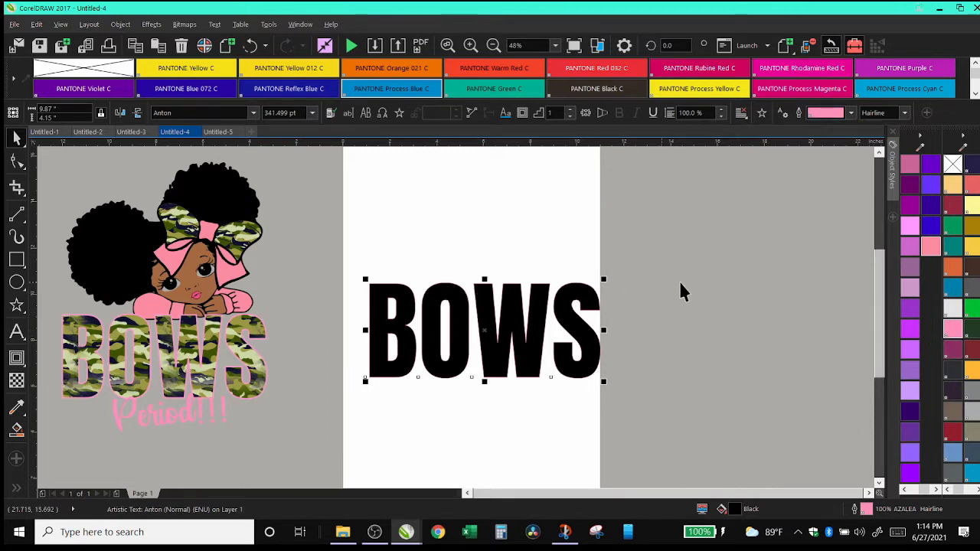
pyautogui.click(905, 114)
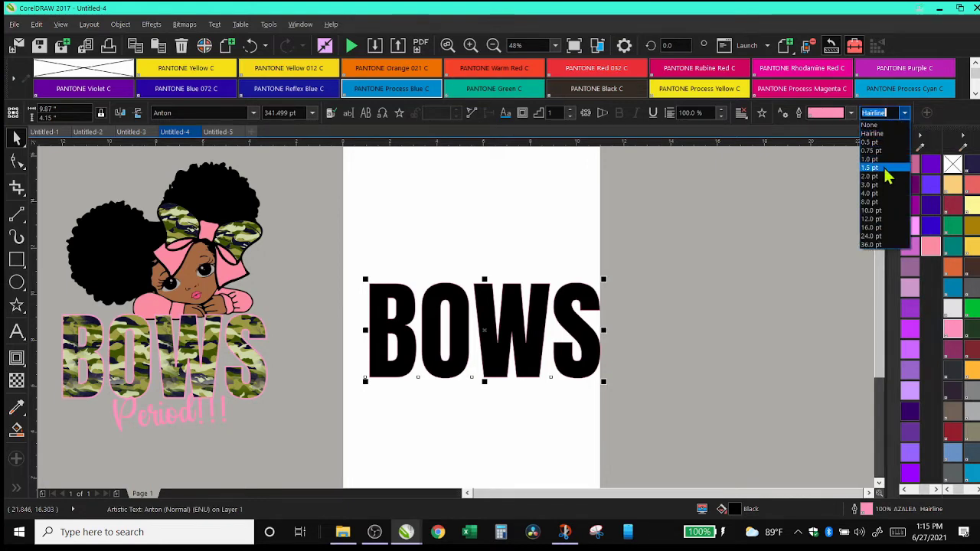
pyautogui.click(873, 177)
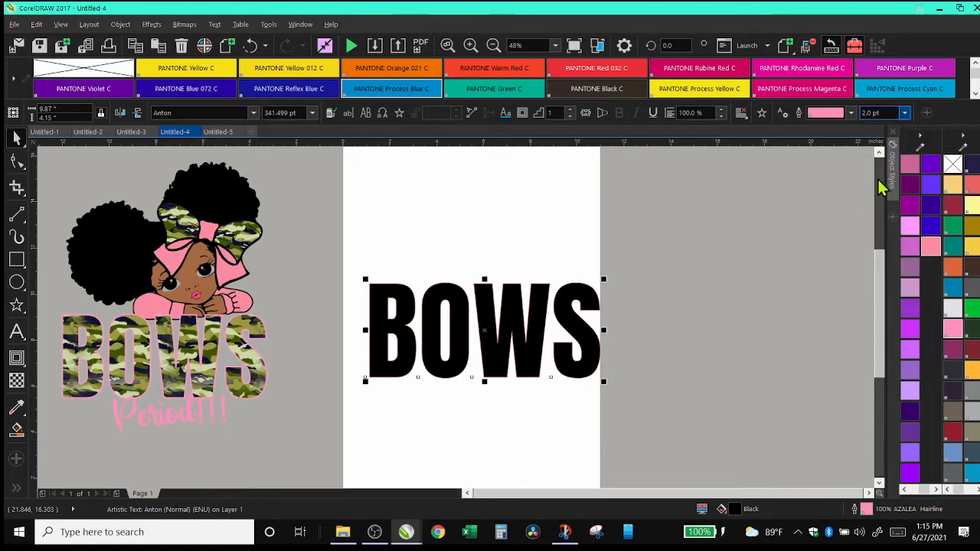
pyautogui.click(905, 113)
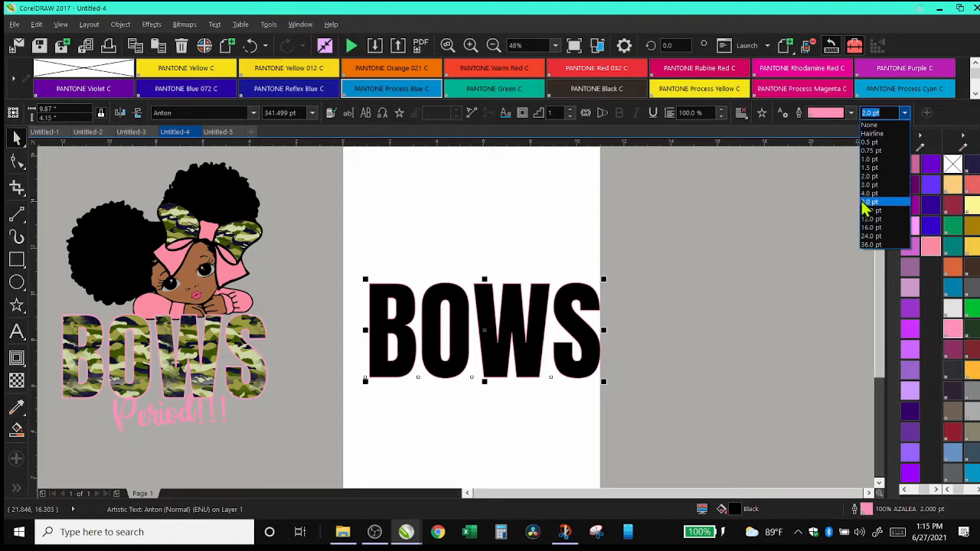
pyautogui.click(870, 207)
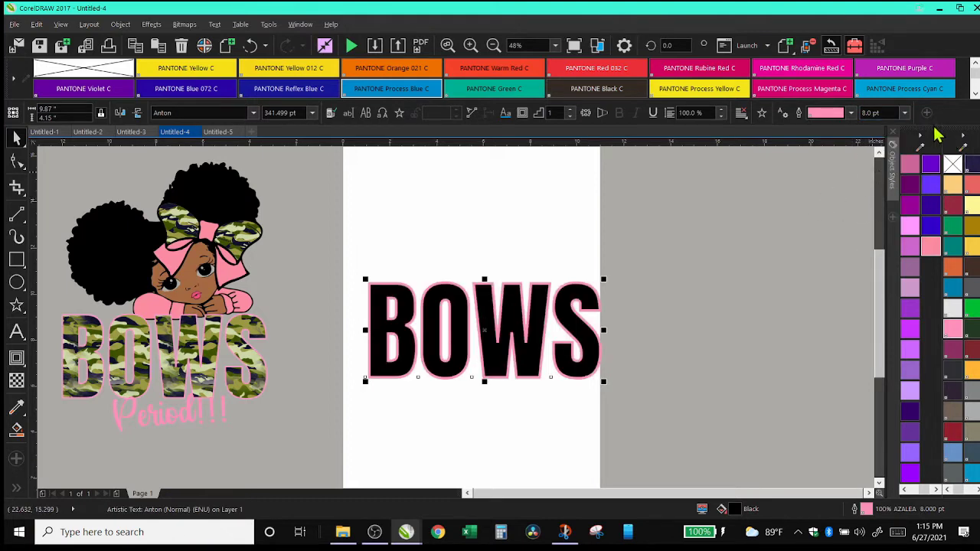
pyautogui.click(905, 113)
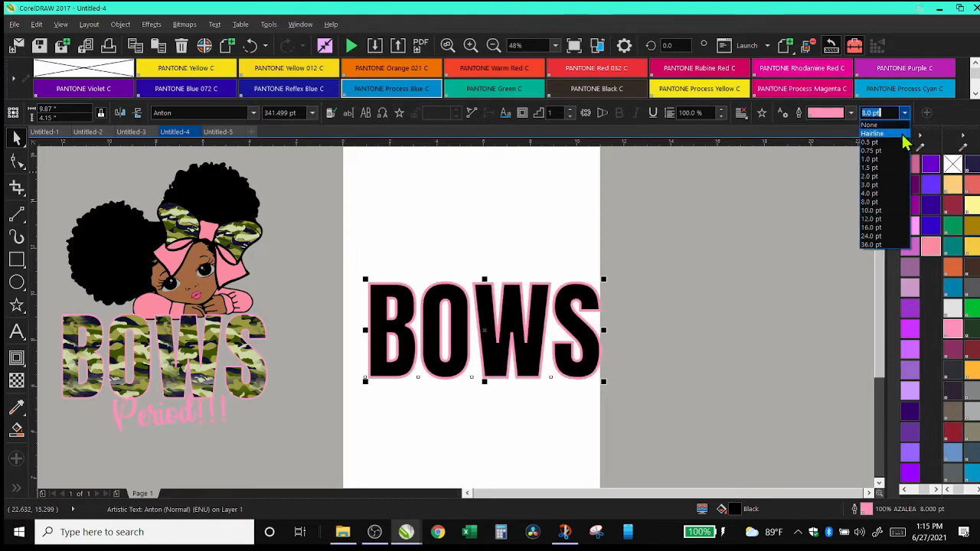
pyautogui.click(888, 194)
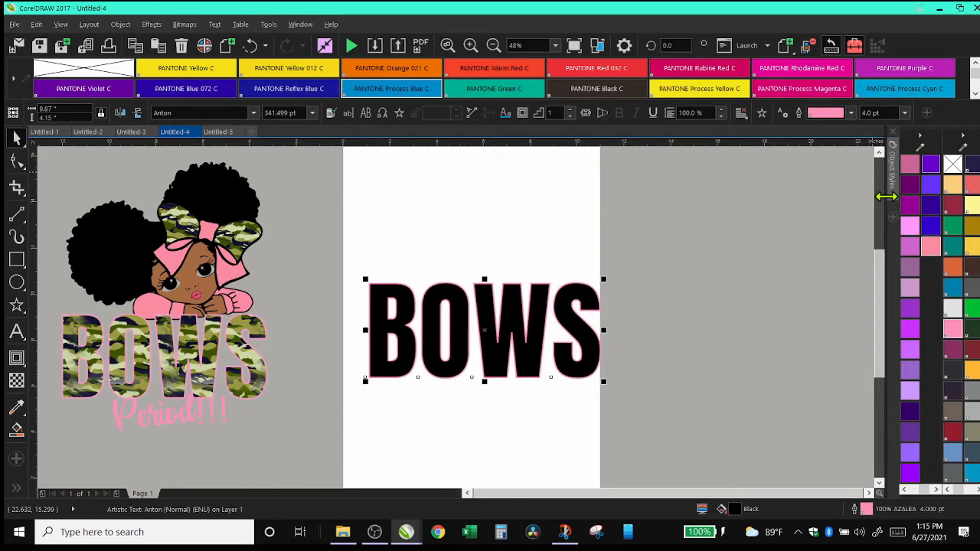
pyautogui.click(905, 113)
pyautogui.click(871, 202)
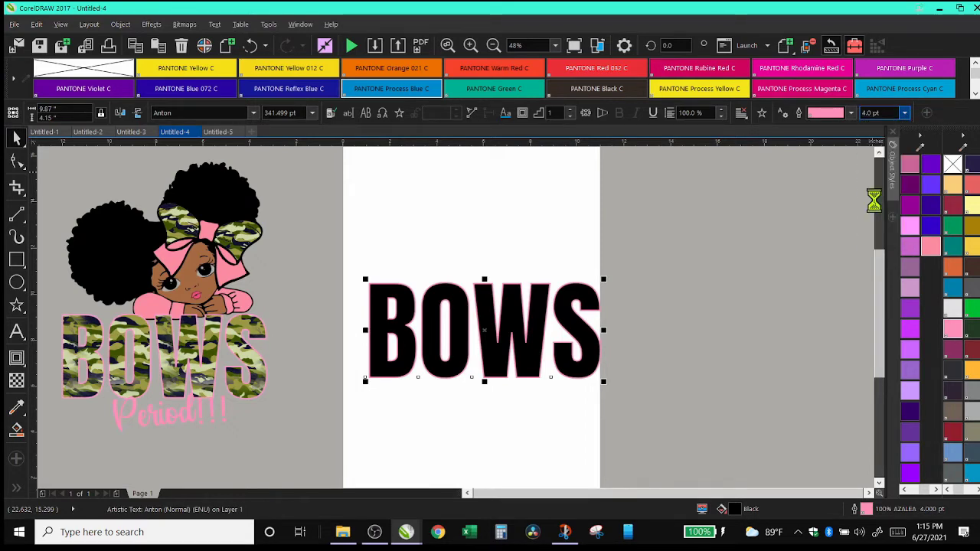
pyautogui.click(563, 331)
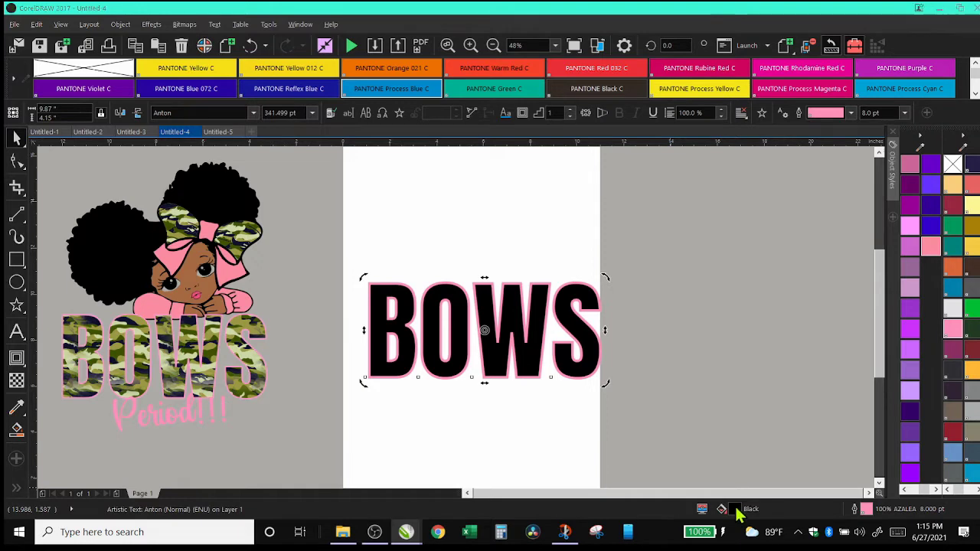
# Open the BOWS fill editor, try a vertical gradient, then switch to a vector pattern fill.
pyautogui.doubleClick(735, 511)
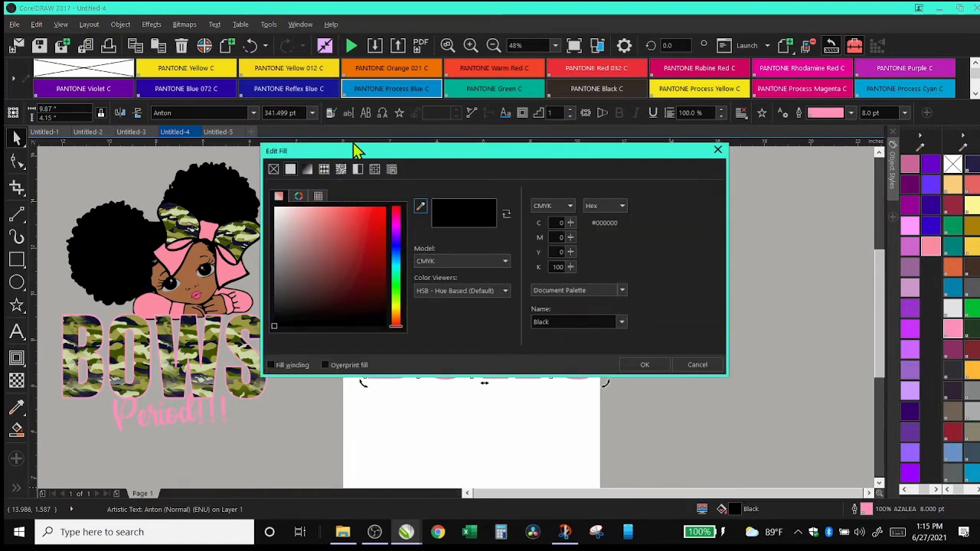
pyautogui.moveTo(356, 149); pyautogui.dragTo(634, 152)
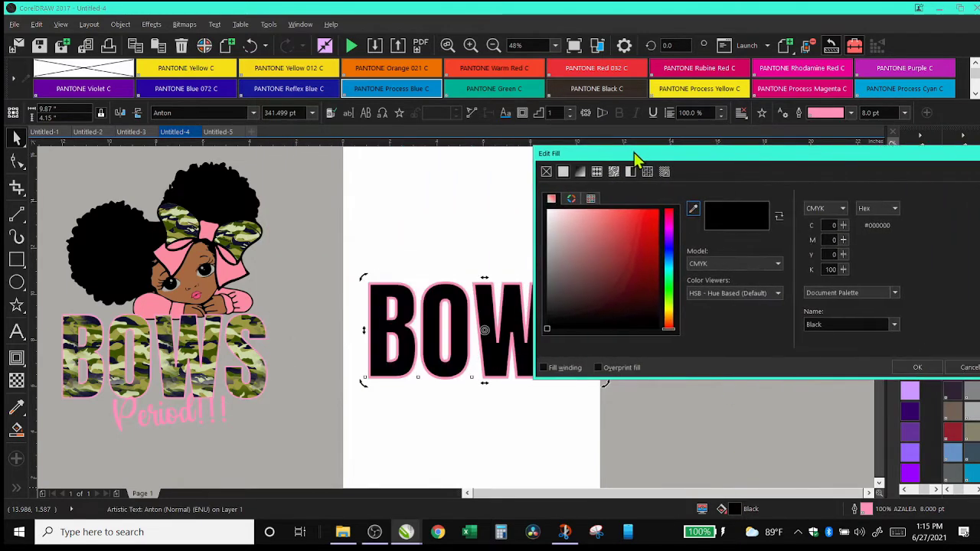
pyautogui.click(579, 171)
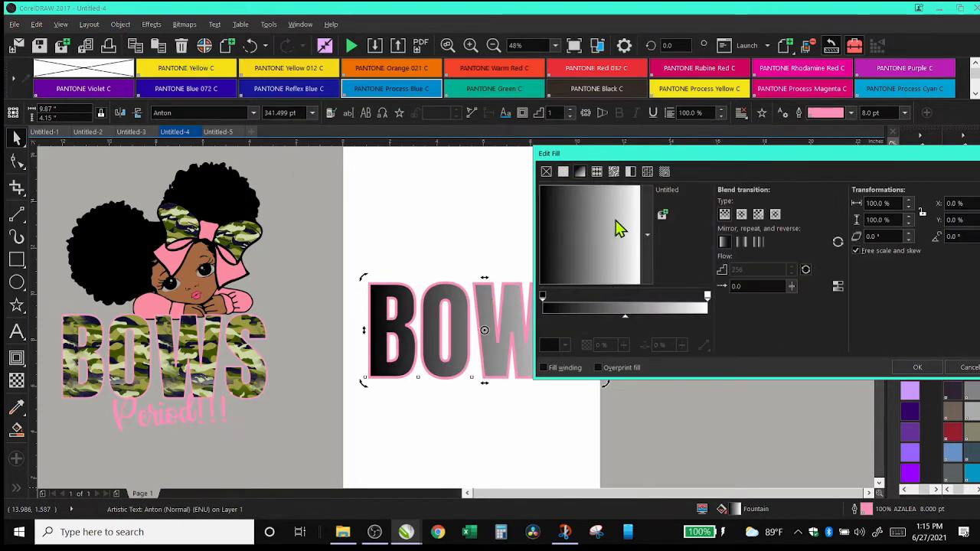
pyautogui.moveTo(620, 228); pyautogui.dragTo(593, 225)
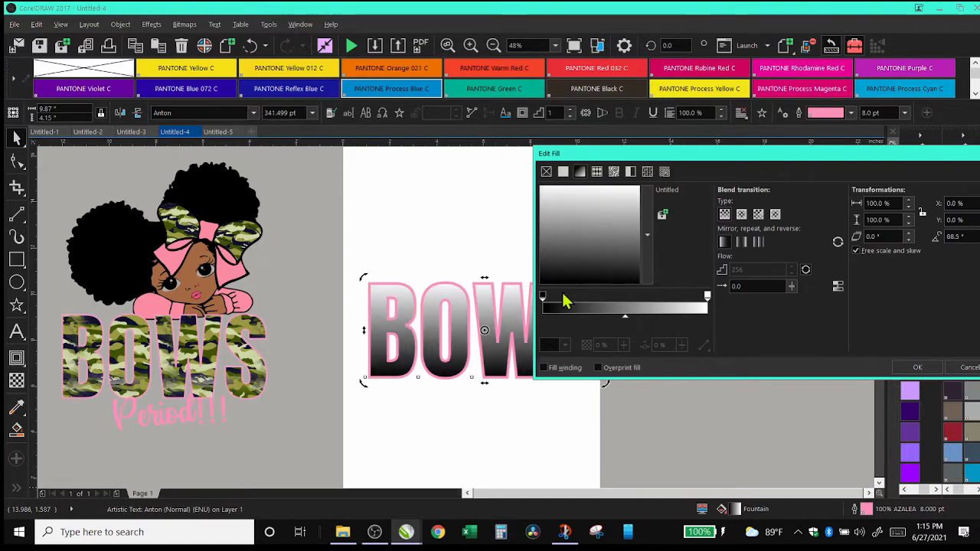
pyautogui.click(596, 171)
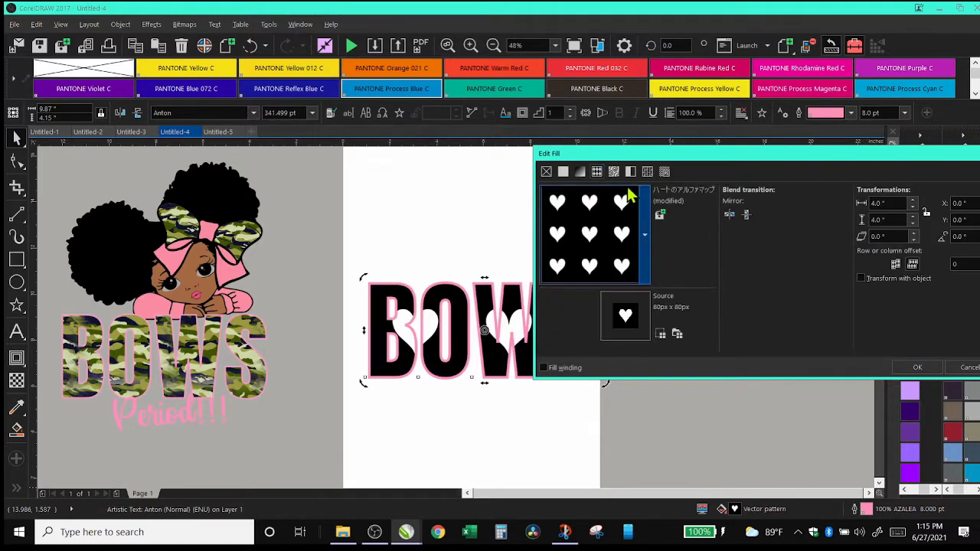
pyautogui.moveTo(635, 154); pyautogui.dragTo(709, 160)
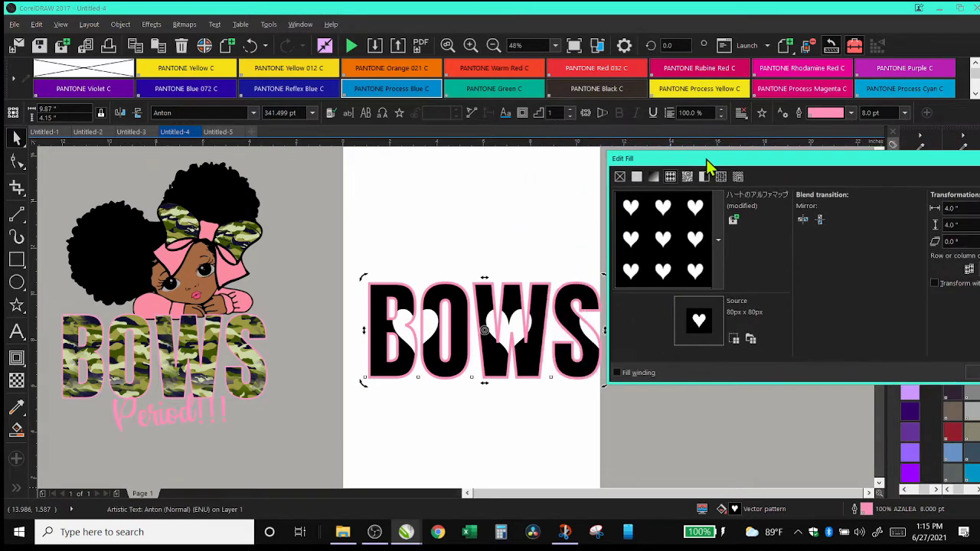
# Browse the pattern fill collection, close it, and reposition the fill editor.
pyautogui.click(718, 243)
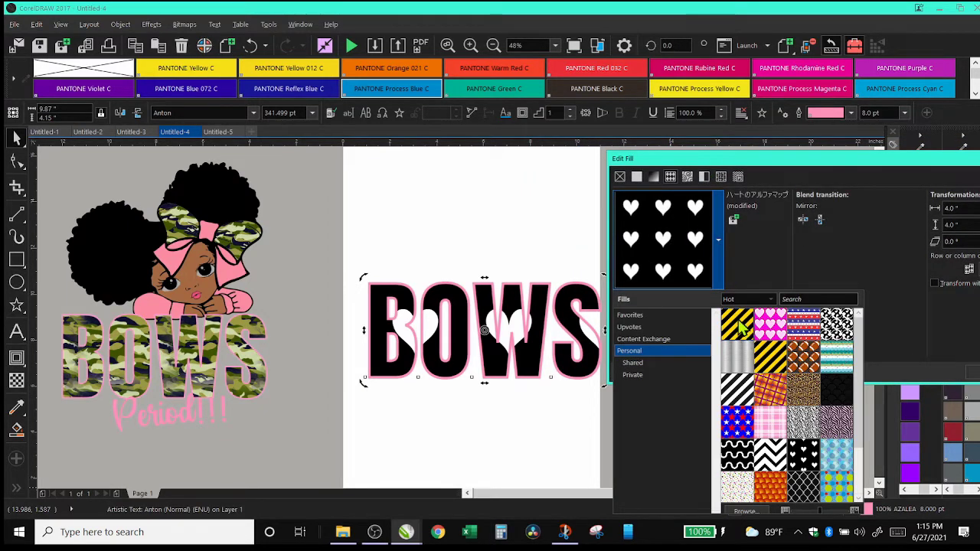
pyautogui.moveTo(742, 329)
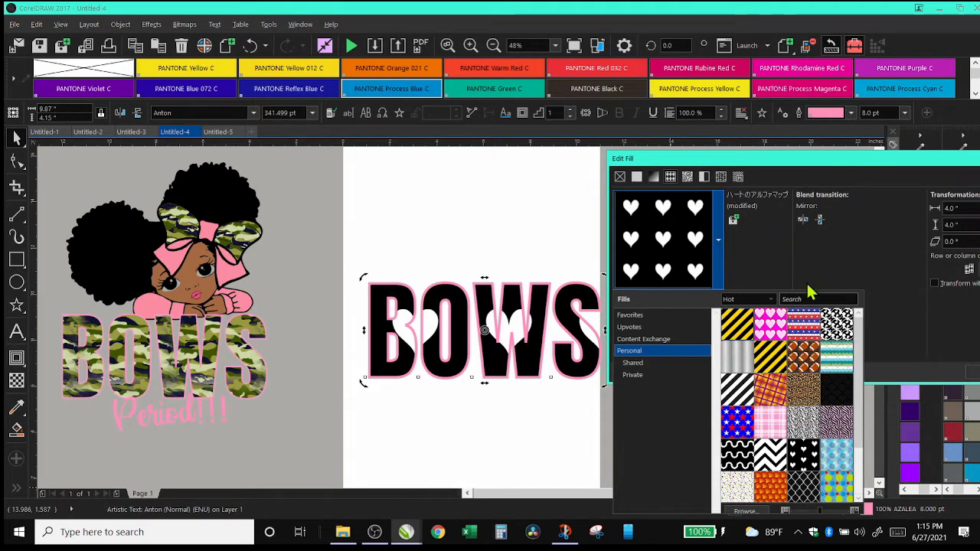
pyautogui.click(856, 170)
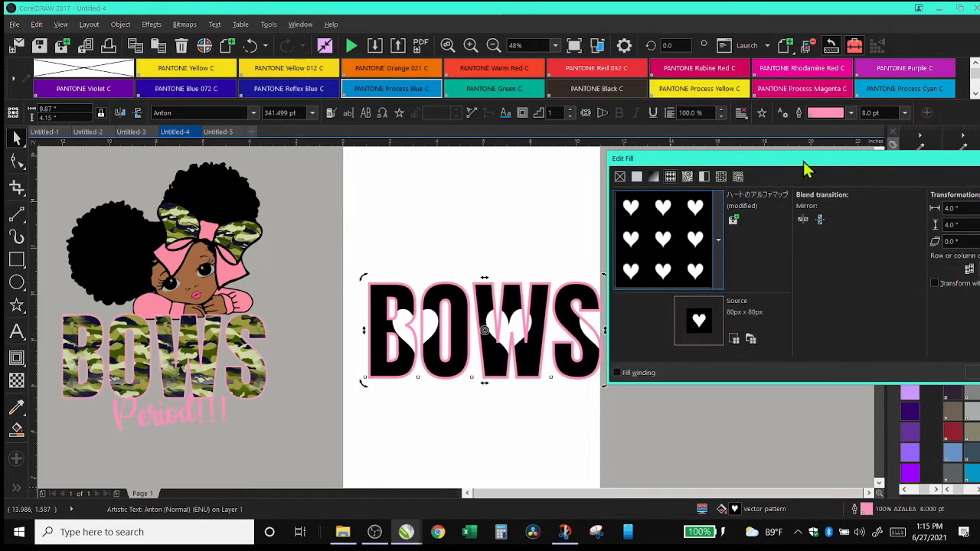
pyautogui.moveTo(838, 167); pyautogui.dragTo(635, 151)
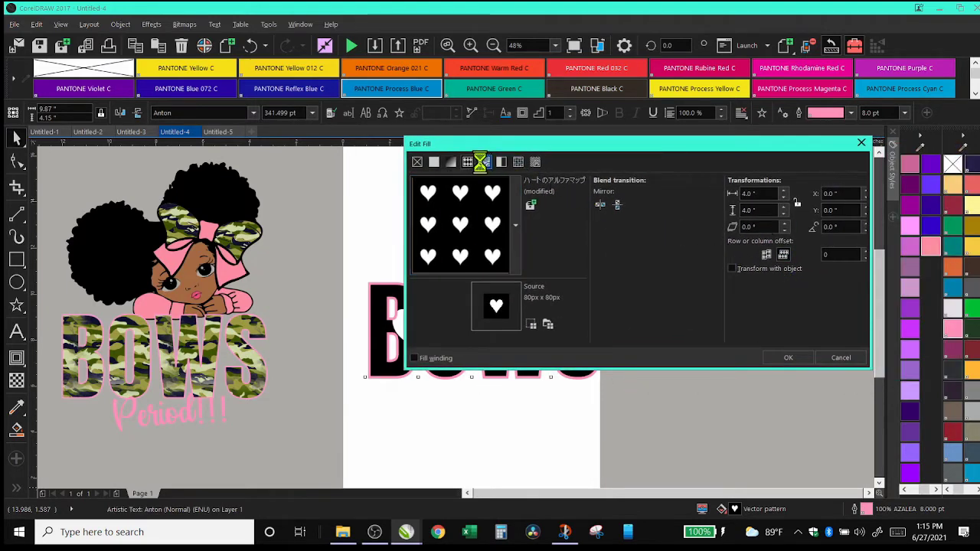
# Apply the Green Camo bitmap pattern to BOWS in the fill editor.
pyautogui.click(483, 163)
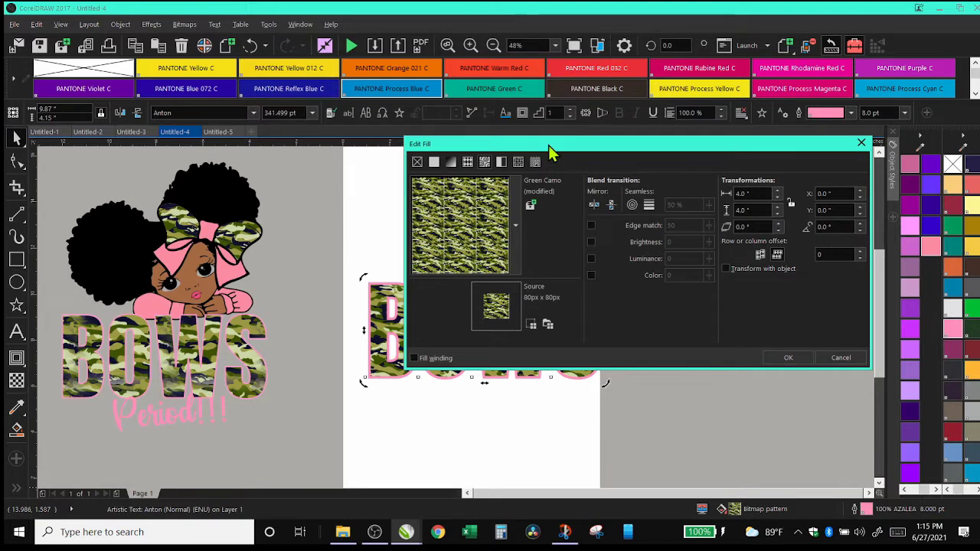
pyautogui.moveTo(548, 144); pyautogui.dragTo(692, 153)
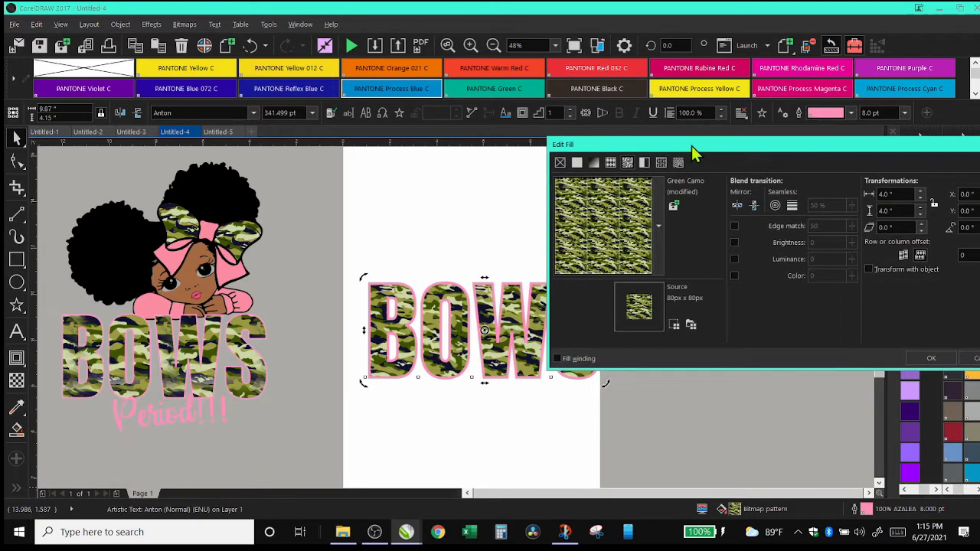
pyautogui.click(674, 326)
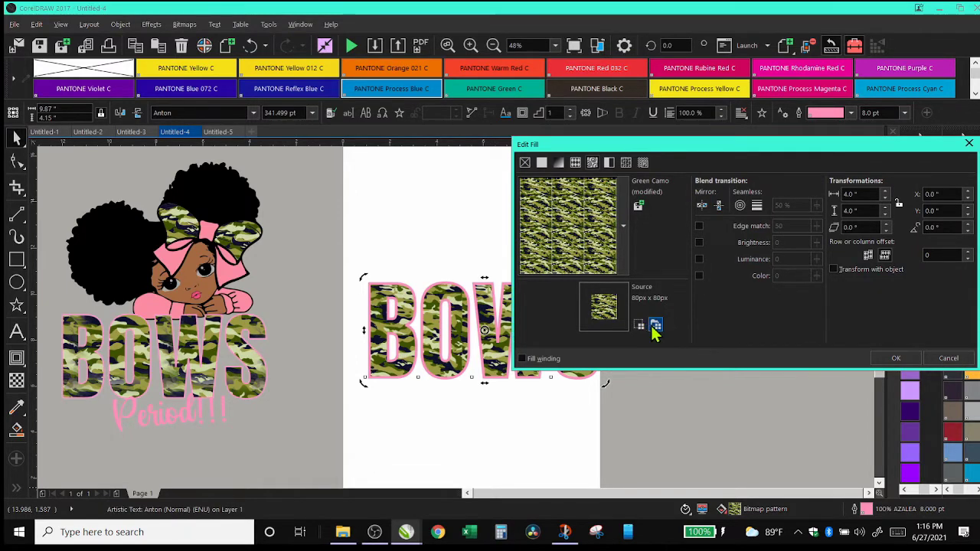
pyautogui.click(655, 326)
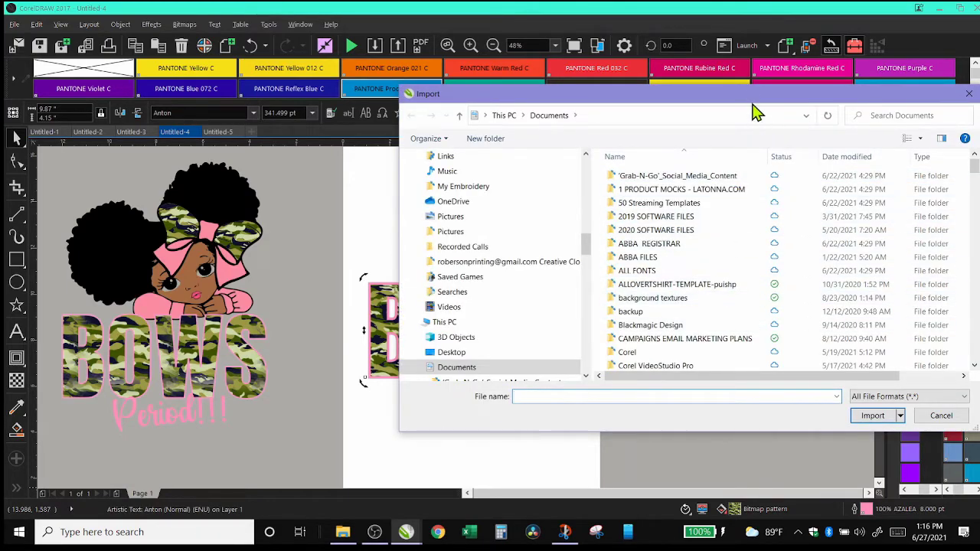
pyautogui.moveTo(751, 99); pyautogui.dragTo(362, 126)
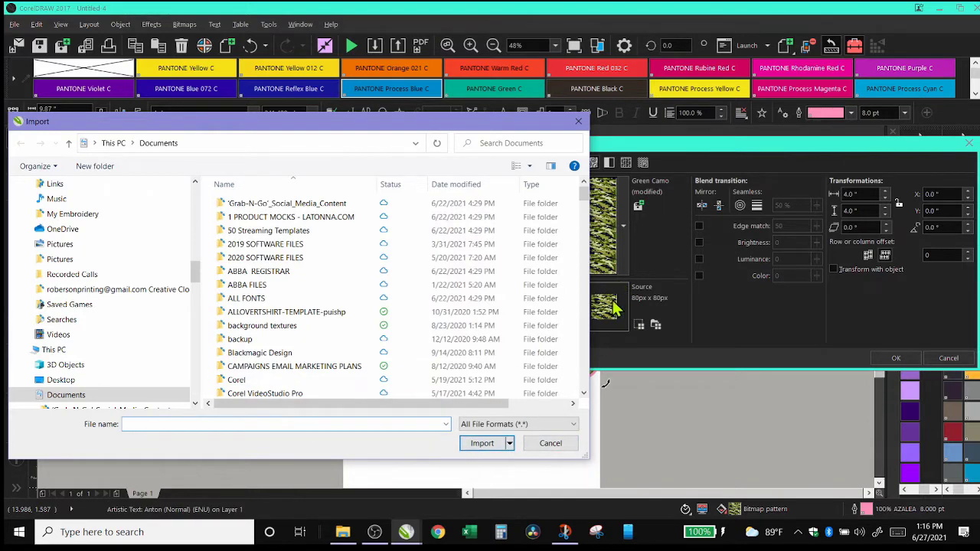
pyautogui.click(551, 443)
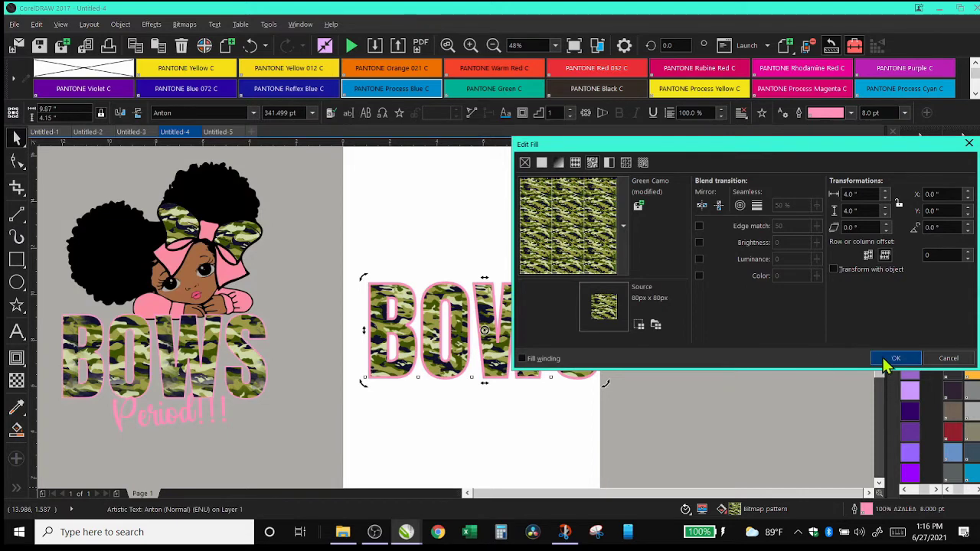
pyautogui.moveTo(700, 155); pyautogui.dragTo(760, 165)
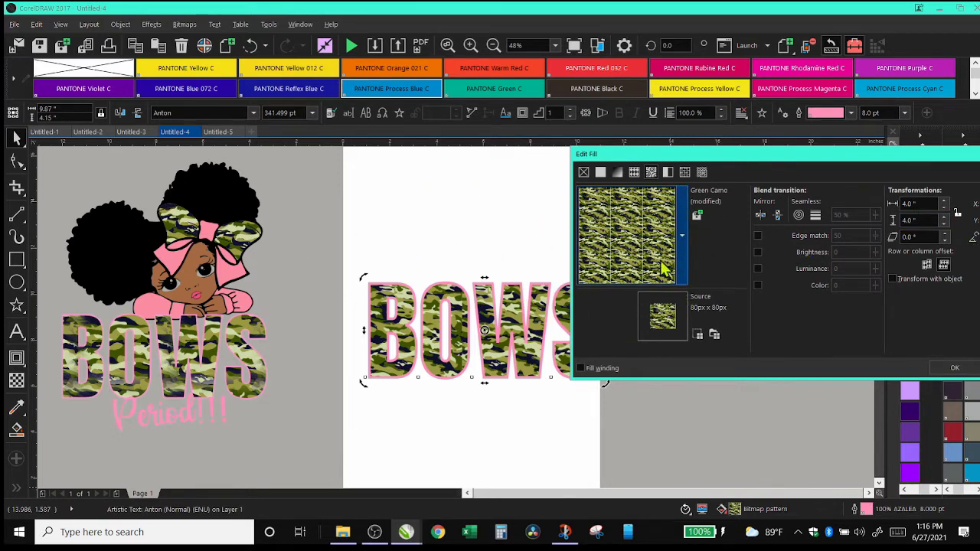
pyautogui.moveTo(650, 153); pyautogui.dragTo(674, 153)
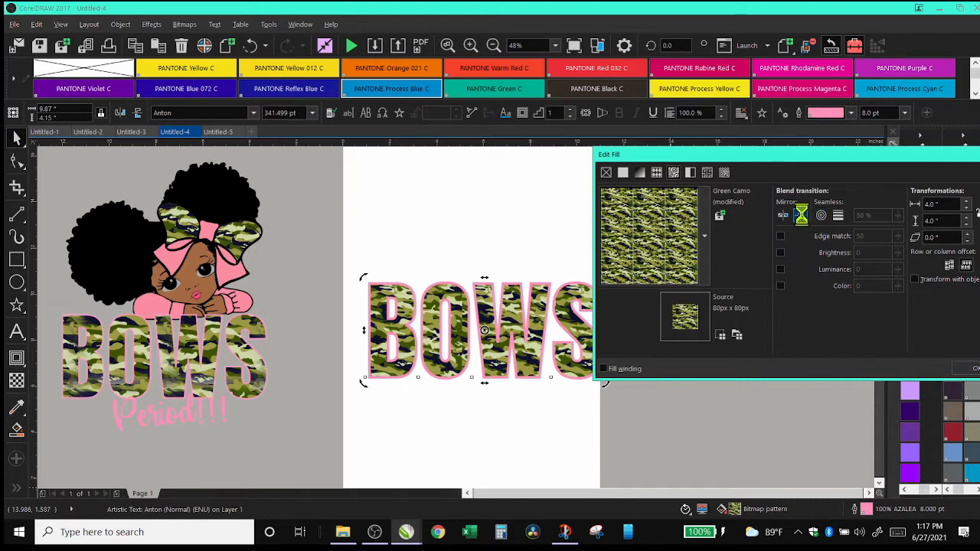
# Mirror the camo tiles both ways, add a 39% seamless linear blend, and apply the fill.
pyautogui.click(801, 215)
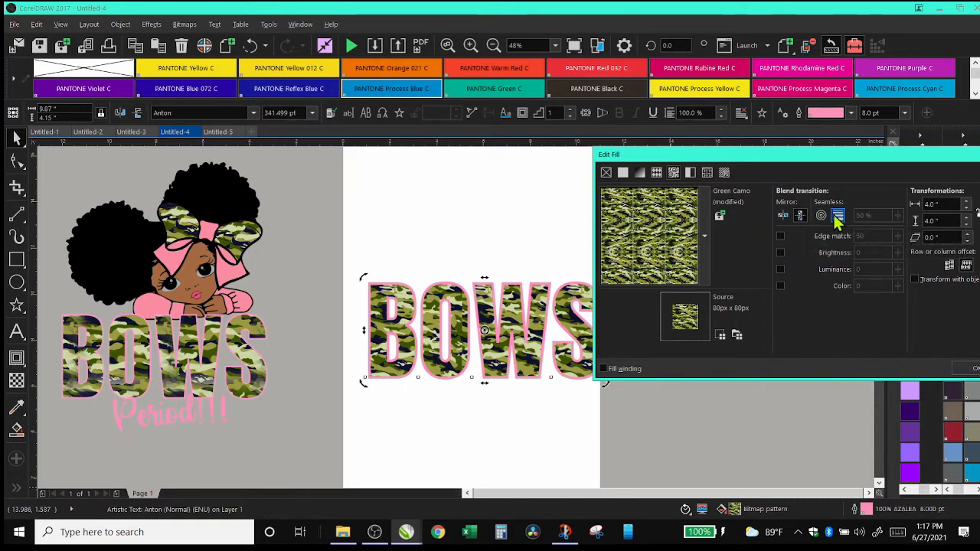
pyautogui.click(838, 216)
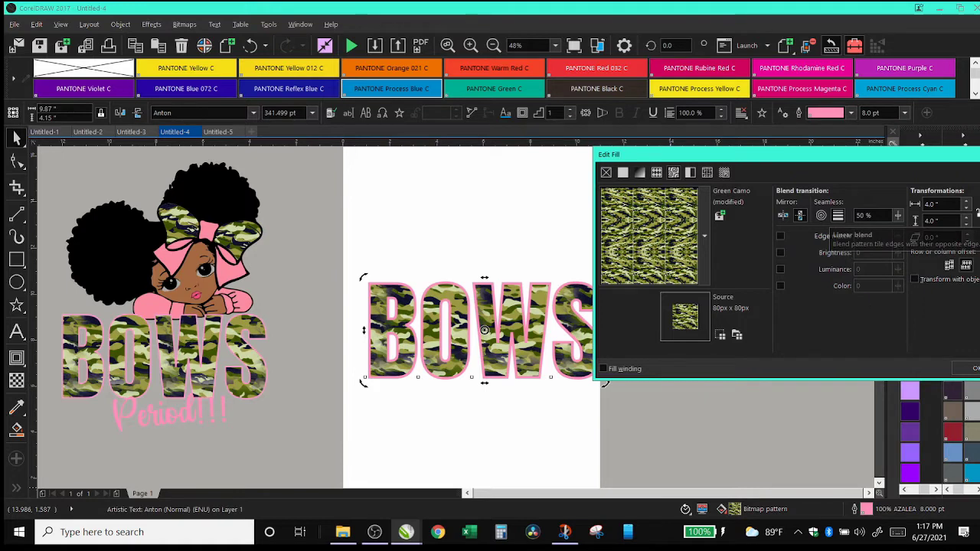
pyautogui.click(800, 215)
pyautogui.click(898, 218)
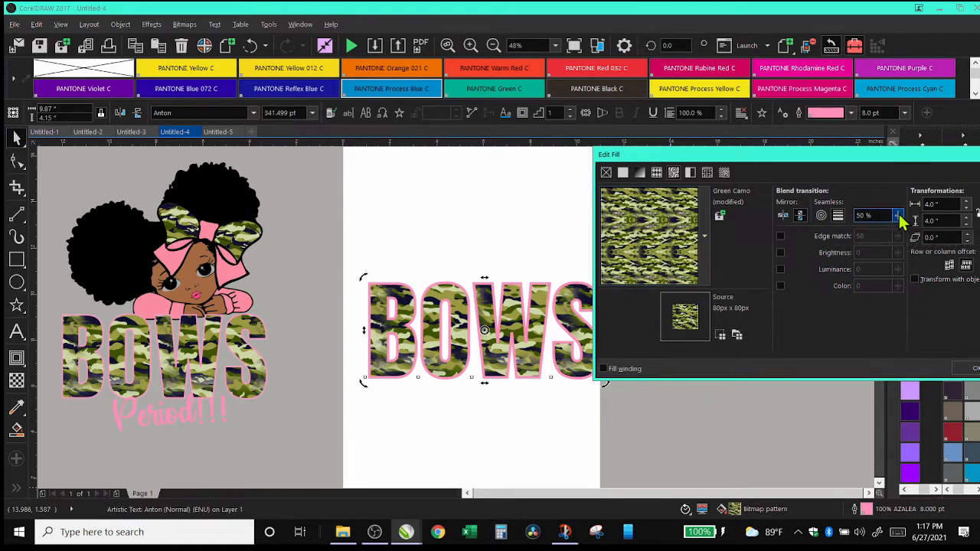
pyautogui.click(898, 218)
pyautogui.click(899, 220)
pyautogui.click(899, 220)
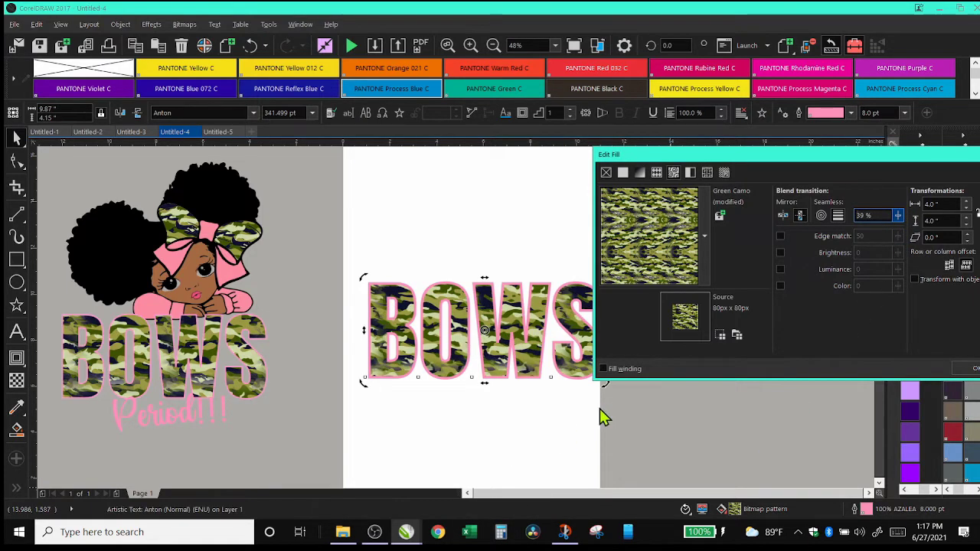
pyautogui.click(967, 366)
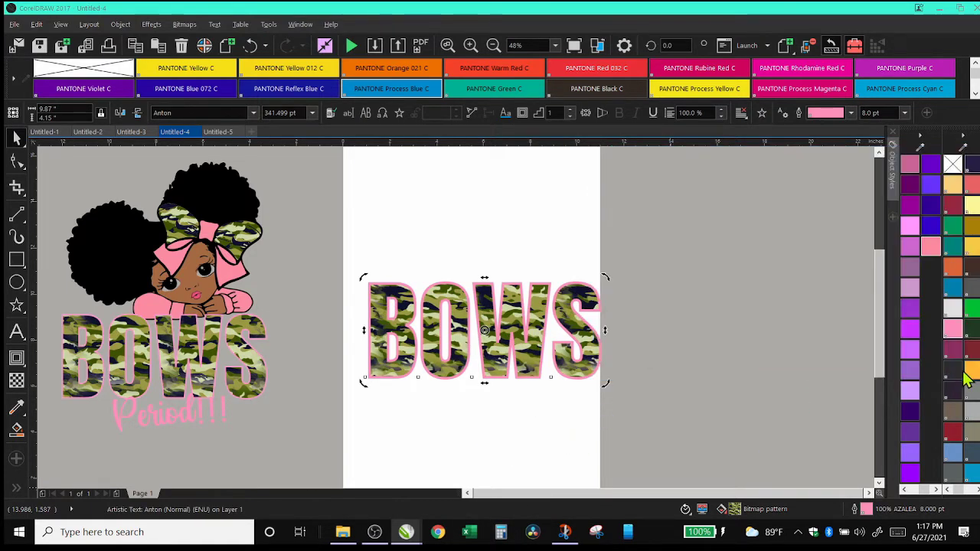
pyautogui.click(438, 314)
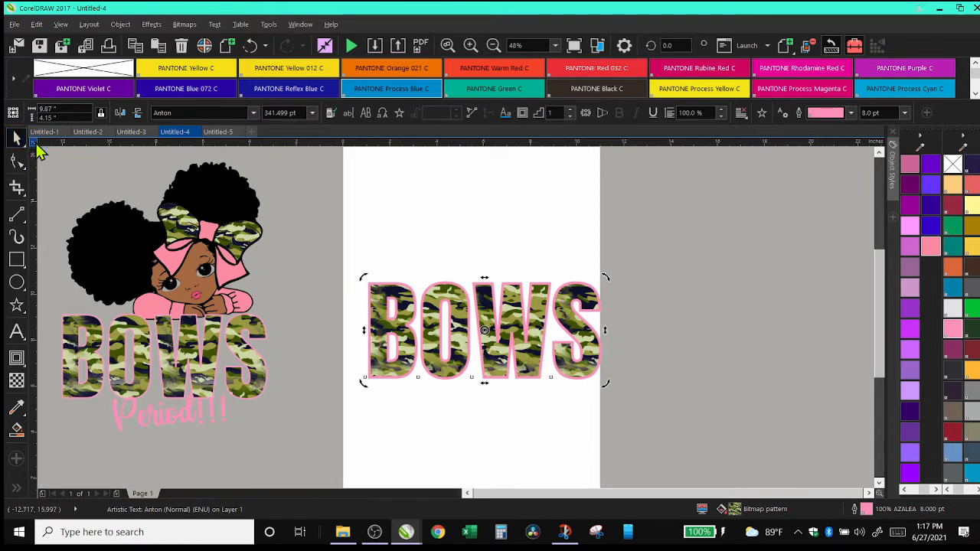
pyautogui.click(759, 264)
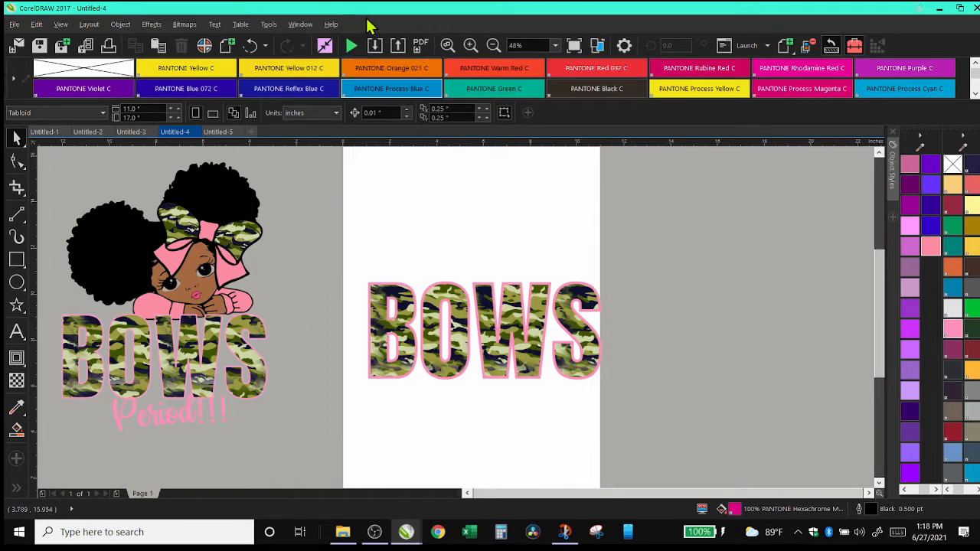
# Import bows.JPG from the Desktop and place the girl picture just right of the page.
pyautogui.click(375, 48)
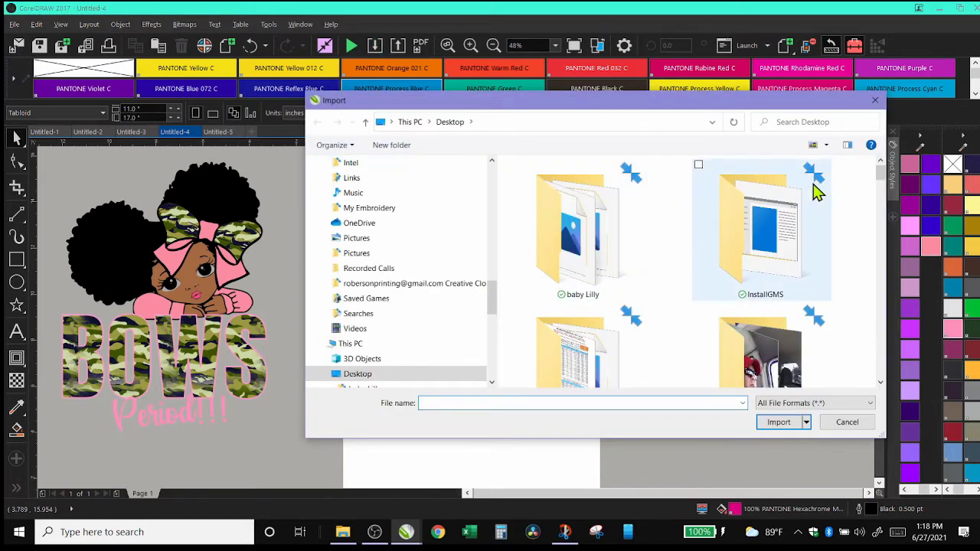
pyautogui.moveTo(883, 176); pyautogui.dragTo(887, 233)
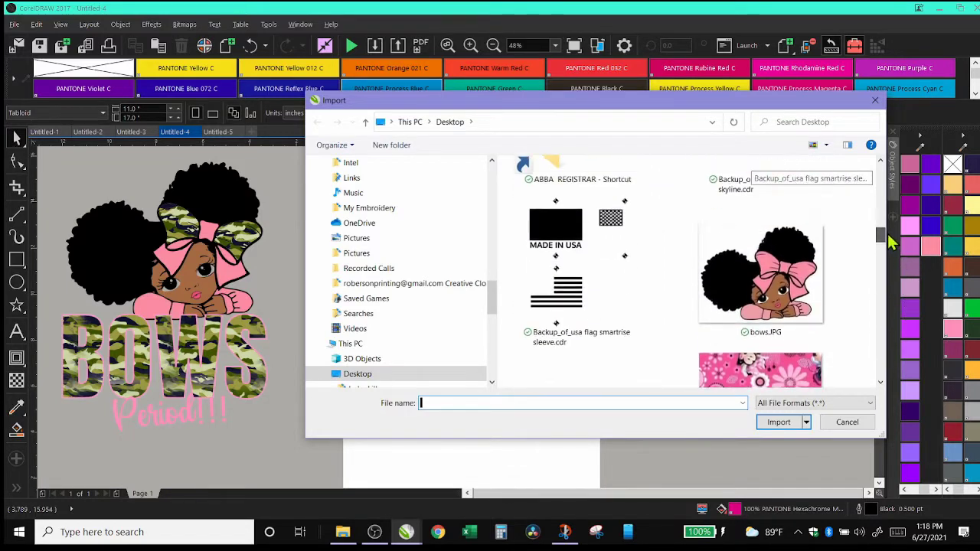
pyautogui.click(762, 348)
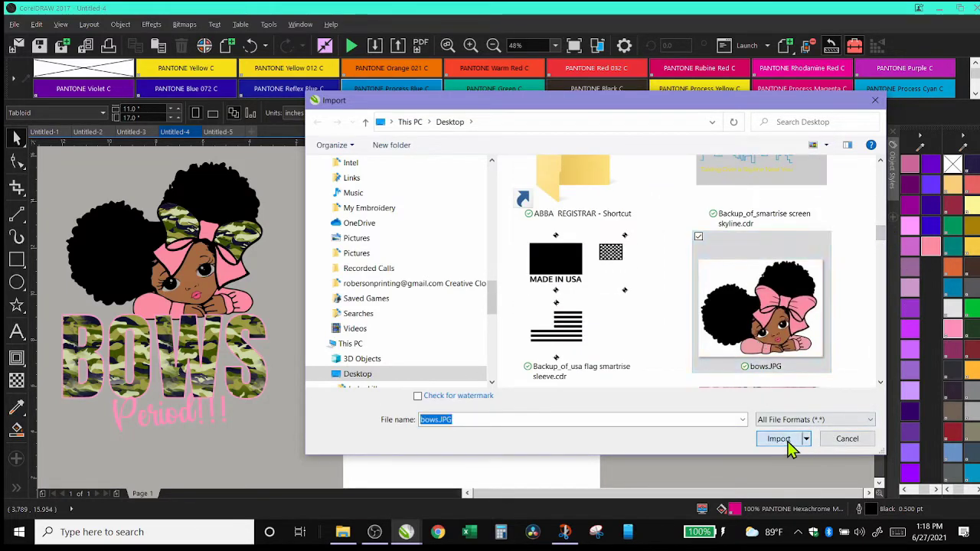
pyautogui.click(781, 437)
pyautogui.click(492, 204)
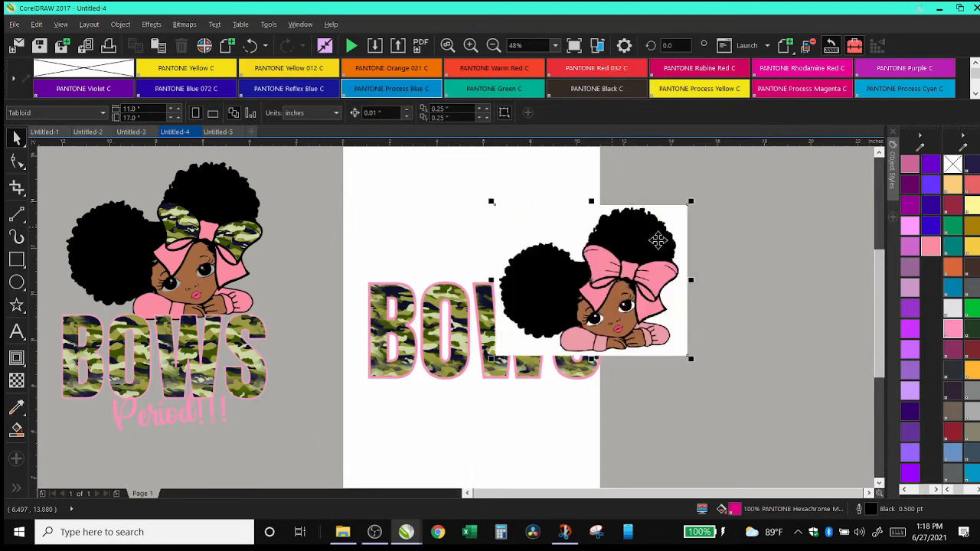
pyautogui.moveTo(621, 267); pyautogui.dragTo(814, 283)
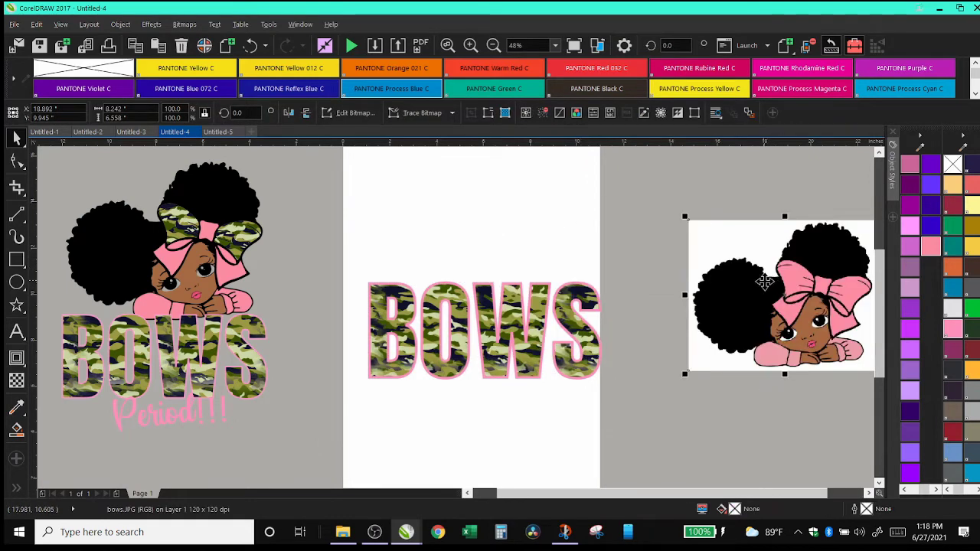
pyautogui.moveTo(816, 354); pyautogui.dragTo(775, 337)
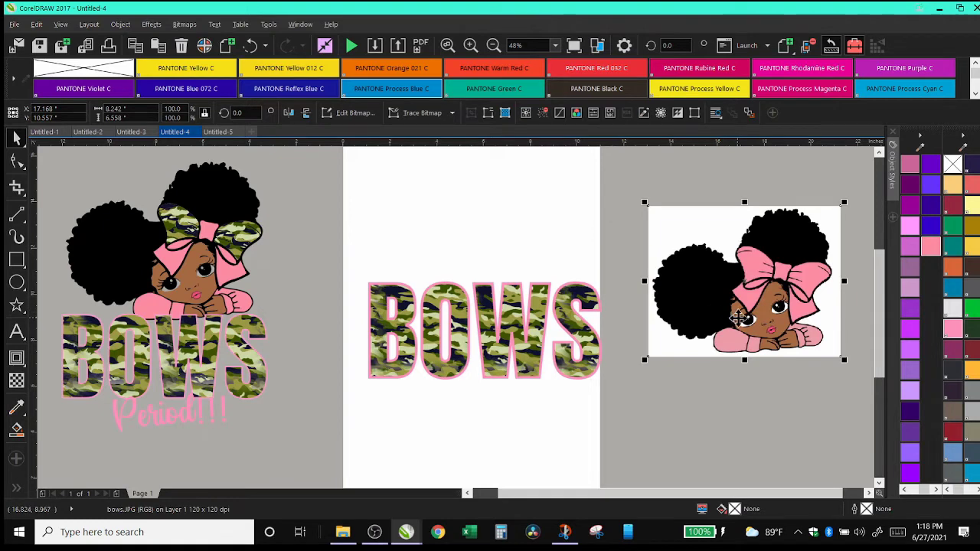
pyautogui.moveTo(741, 327); pyautogui.dragTo(870, 309)
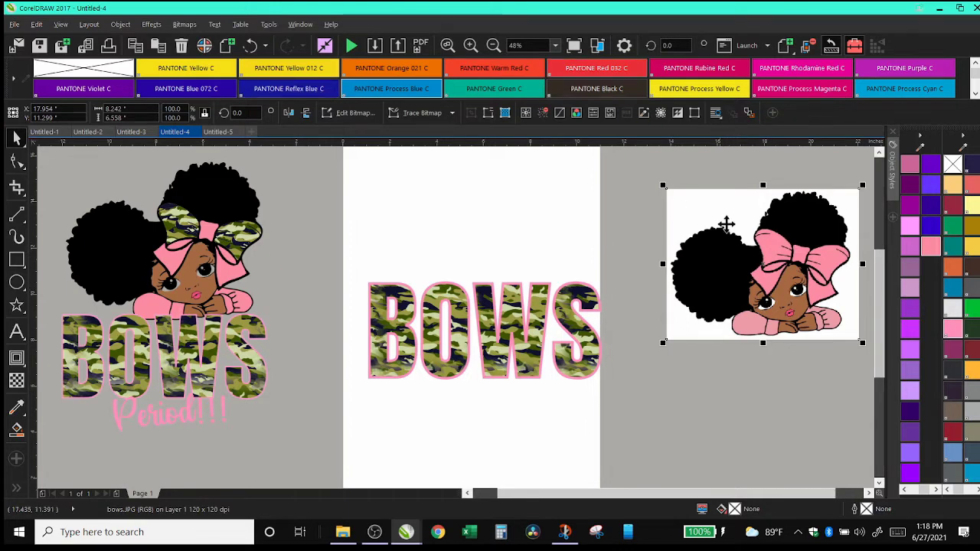
# Resample the girl picture to 300 dpi and enlarge it to about 11.03" × 8.78".
pyautogui.click(505, 113)
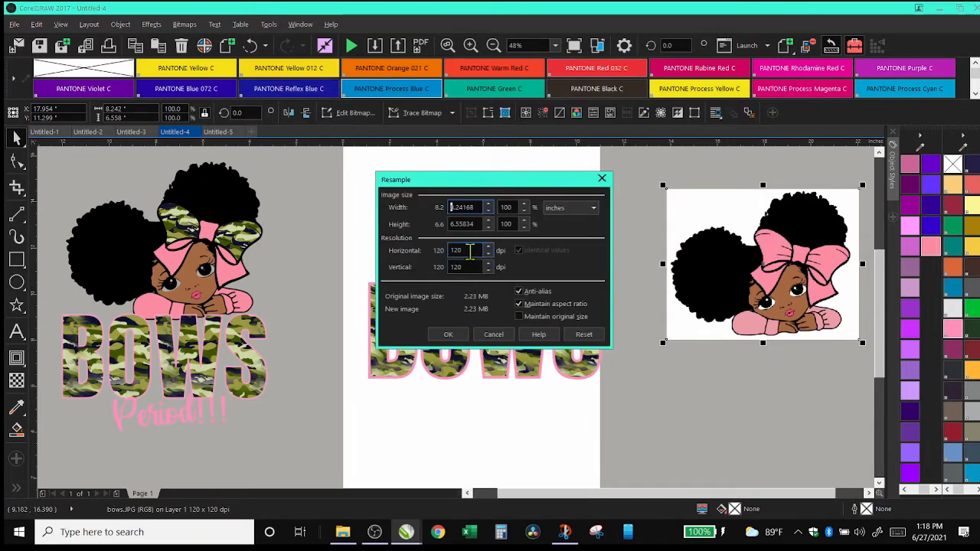
pyautogui.doubleClick(460, 251)
pyautogui.write('300')
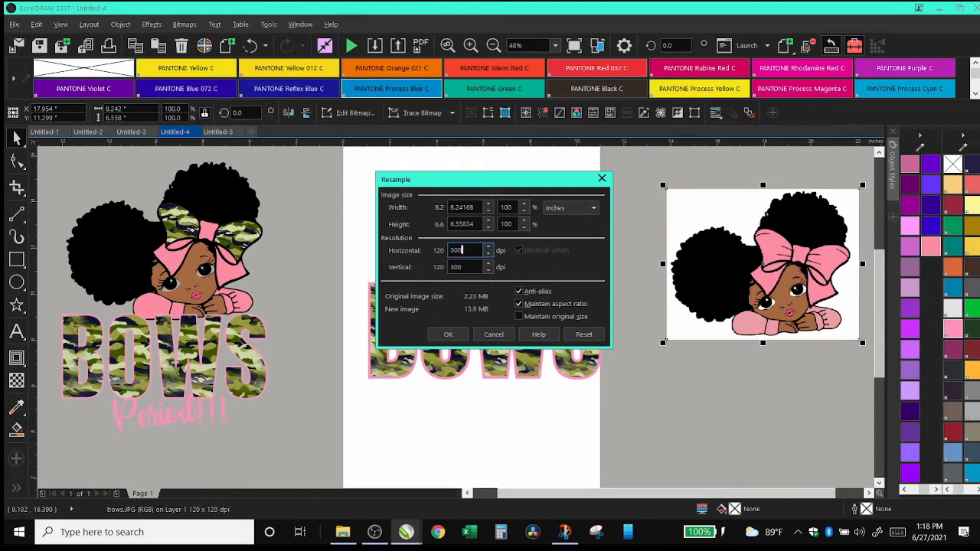
pyautogui.click(449, 335)
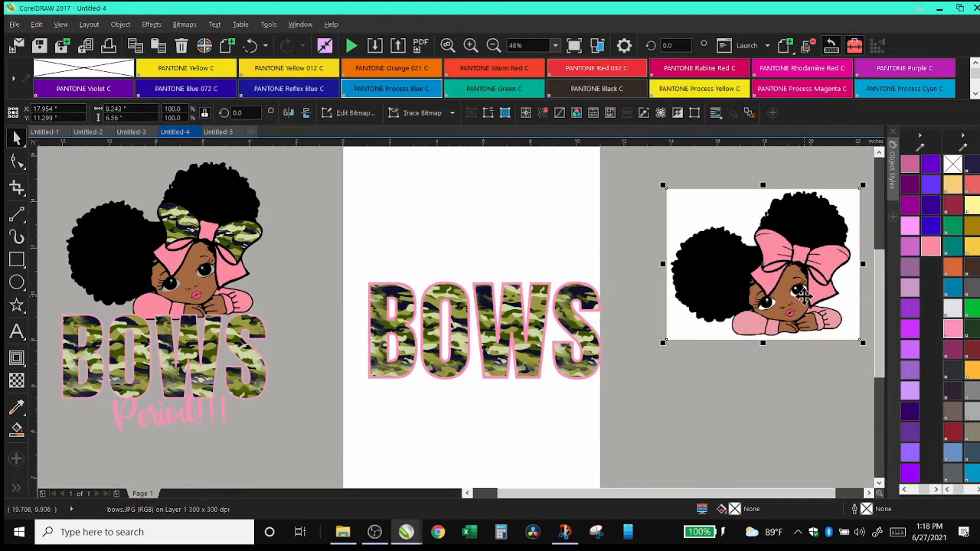
pyautogui.moveTo(663, 342); pyautogui.dragTo(597, 394)
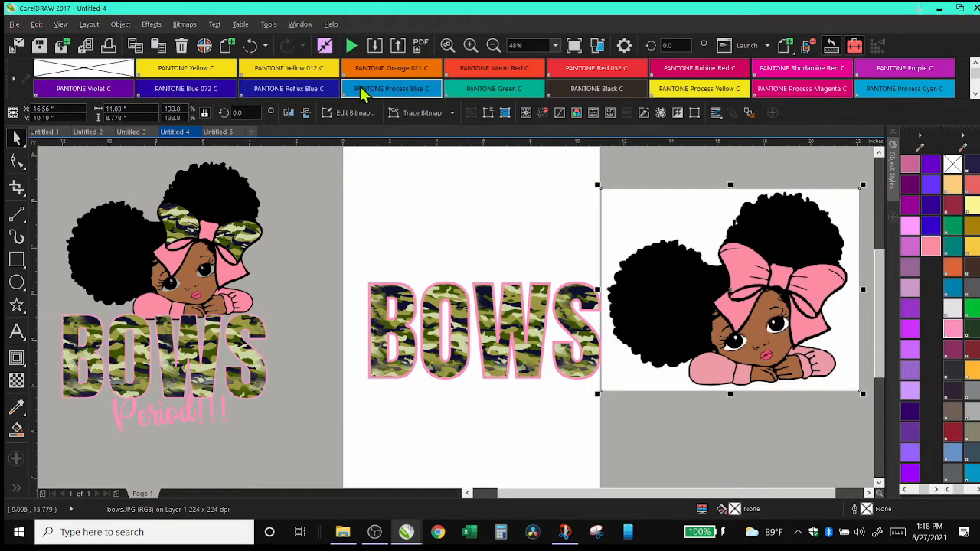
pyautogui.click(452, 114)
pyautogui.moveTo(453, 158)
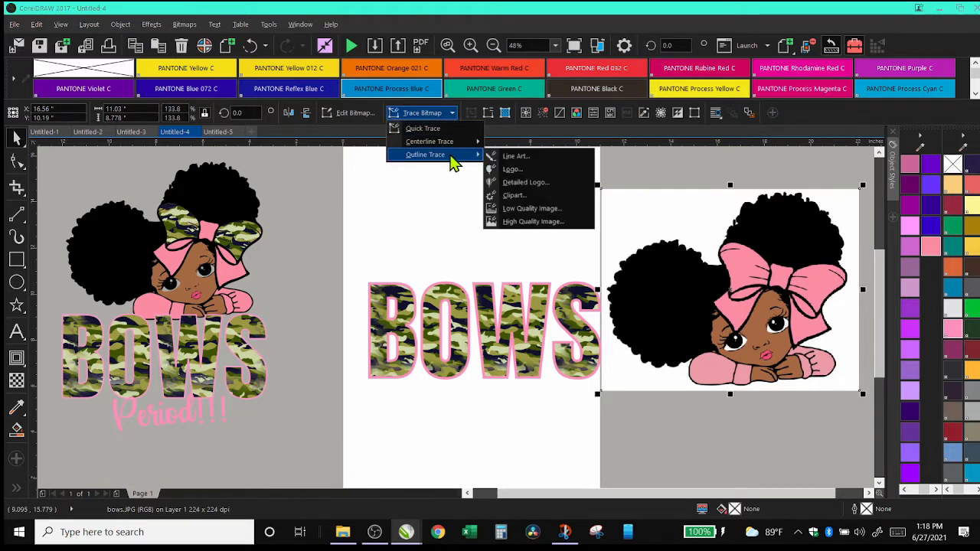
pyautogui.click(511, 196)
pyautogui.click(264, 227)
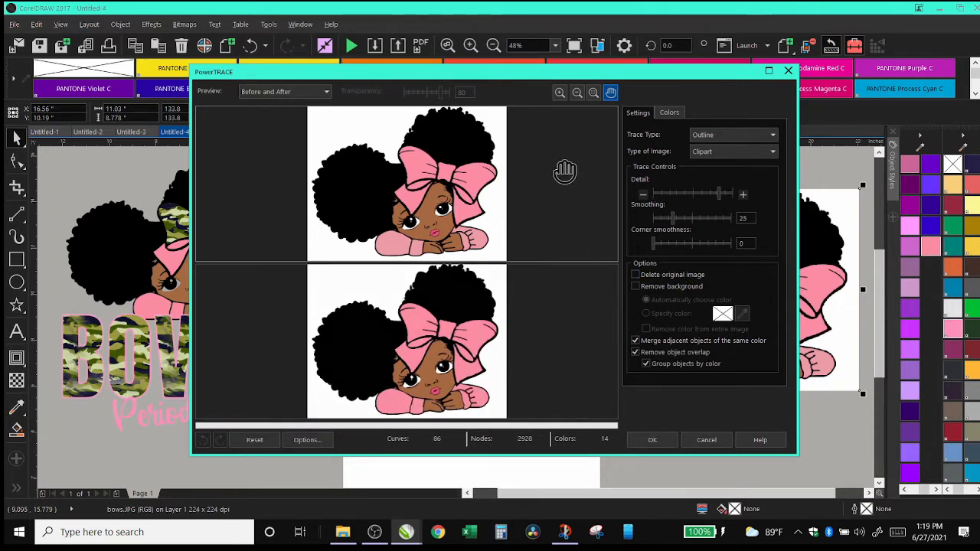
pyautogui.scroll(2, 437, 346)
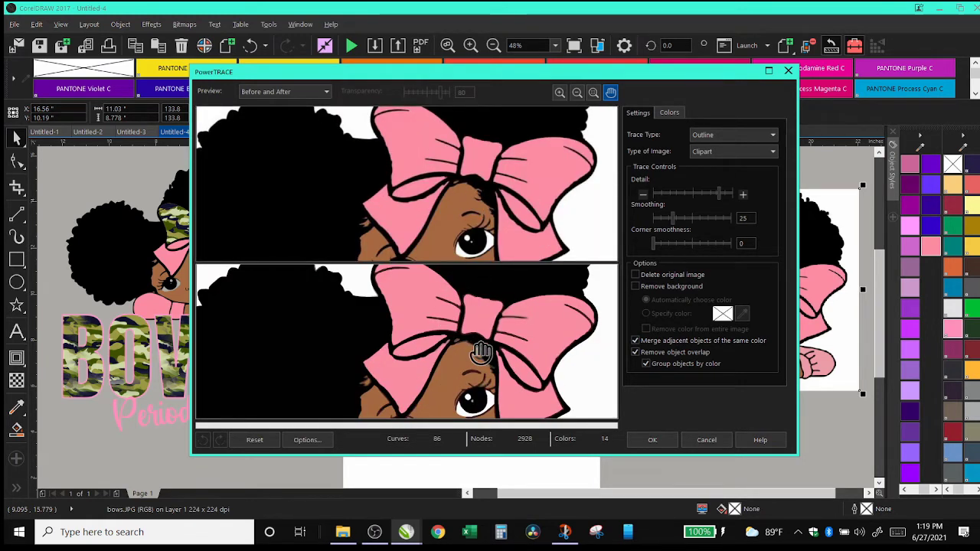
pyautogui.scroll(-3, 490, 372)
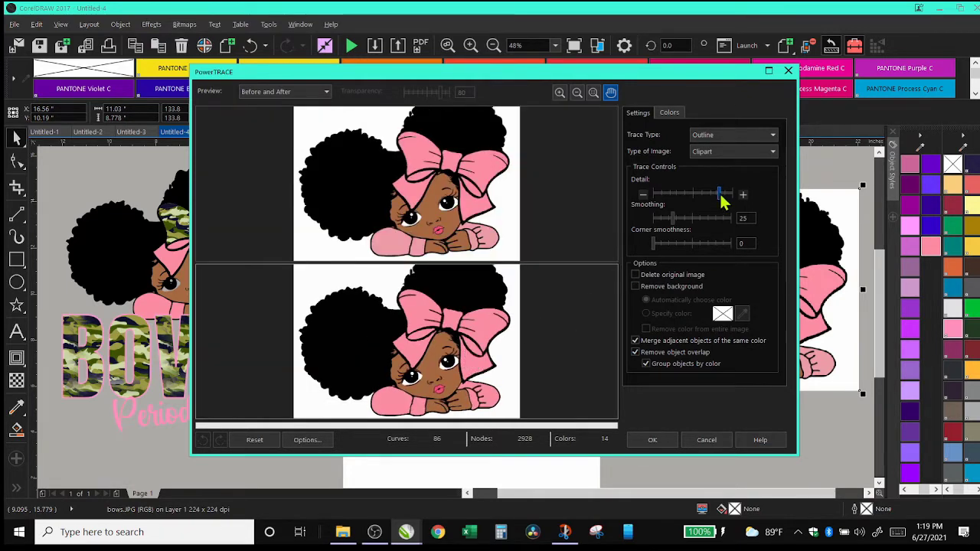
pyautogui.moveTo(722, 196); pyautogui.dragTo(727, 199)
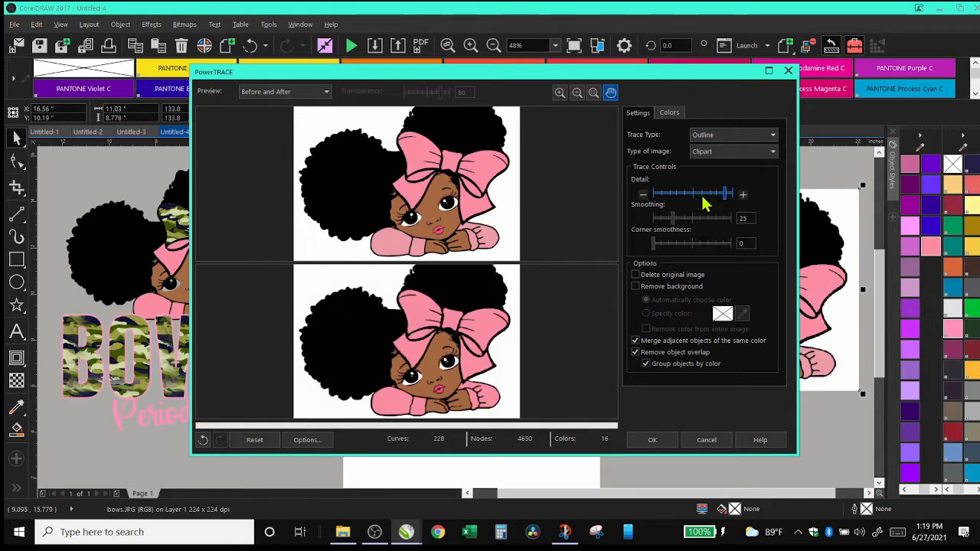
pyautogui.click(715, 196)
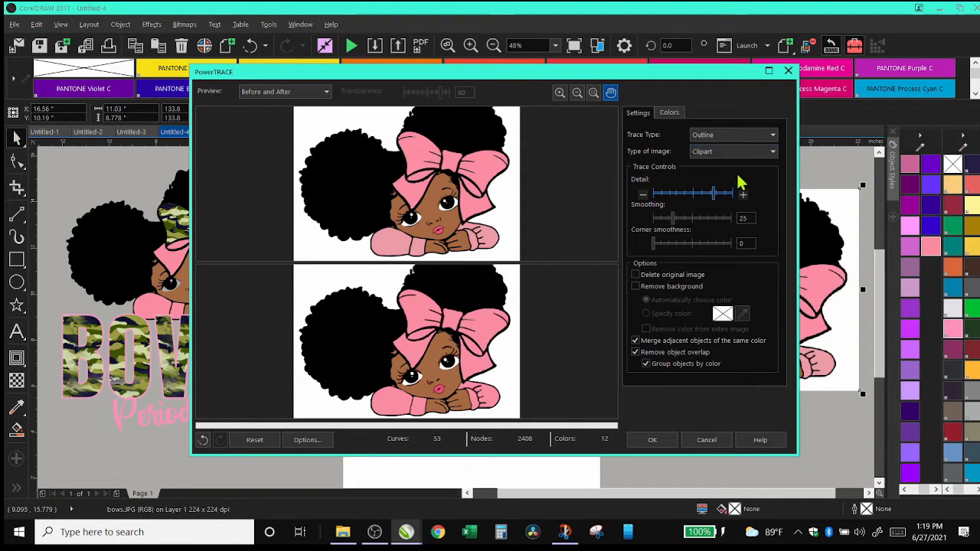
pyautogui.click(707, 442)
pyautogui.click(736, 275)
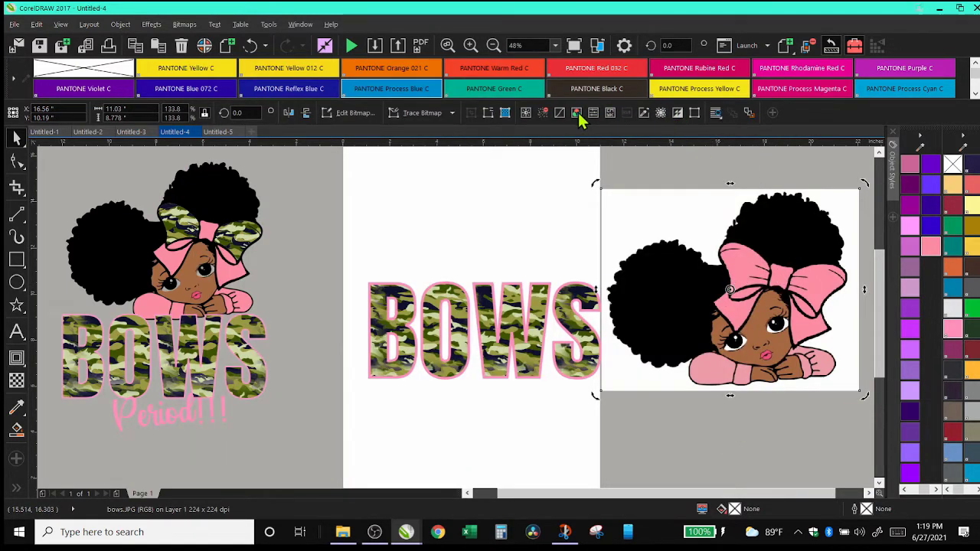
# Start a Line Art outline trace of the reduced bitmap and view its 13 detected colours.
pyautogui.click(430, 121)
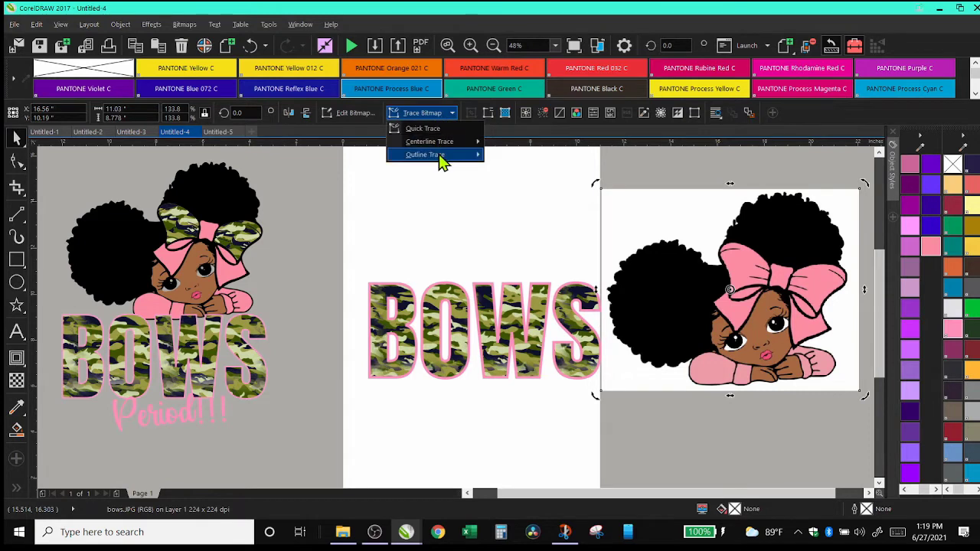
pyautogui.moveTo(444, 156)
pyautogui.click(516, 156)
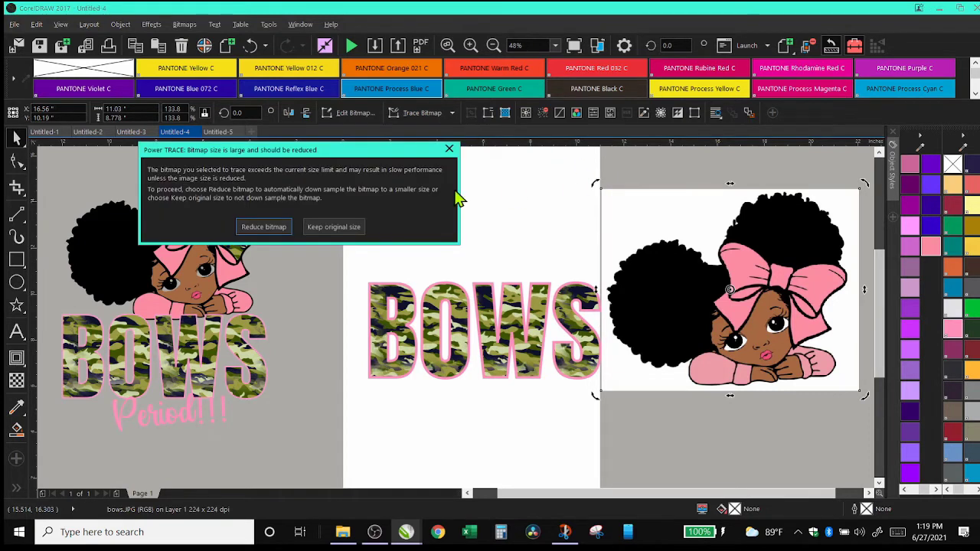
pyautogui.click(280, 228)
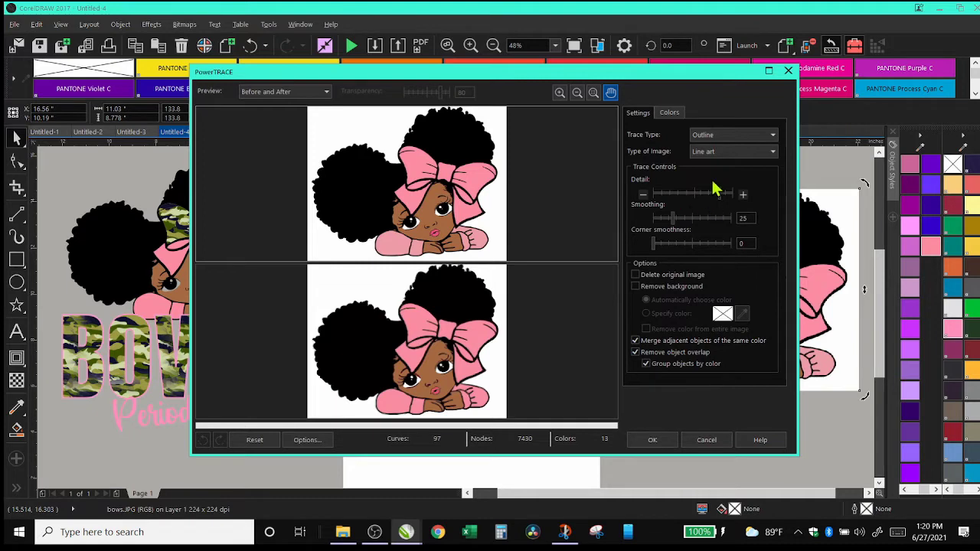
pyautogui.scroll(3, 432, 379)
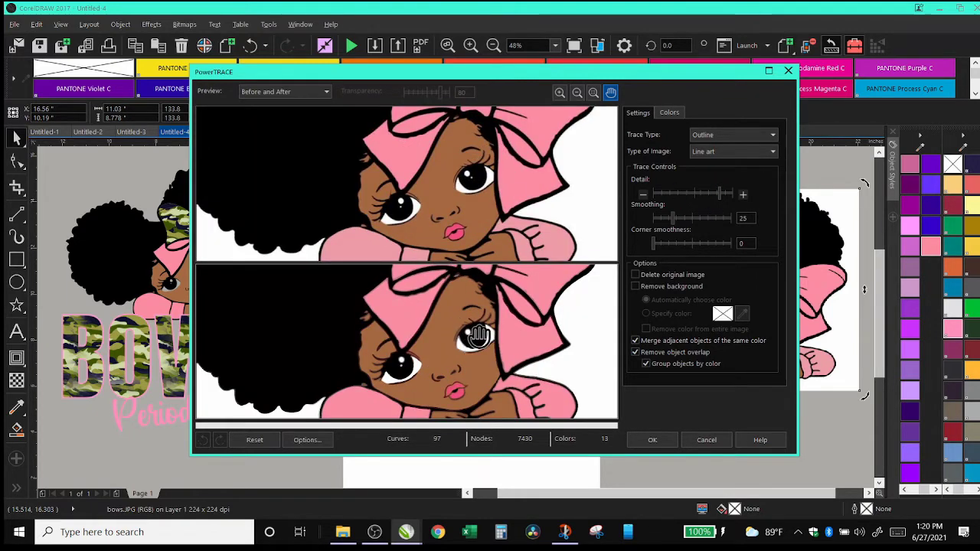
pyautogui.click(668, 114)
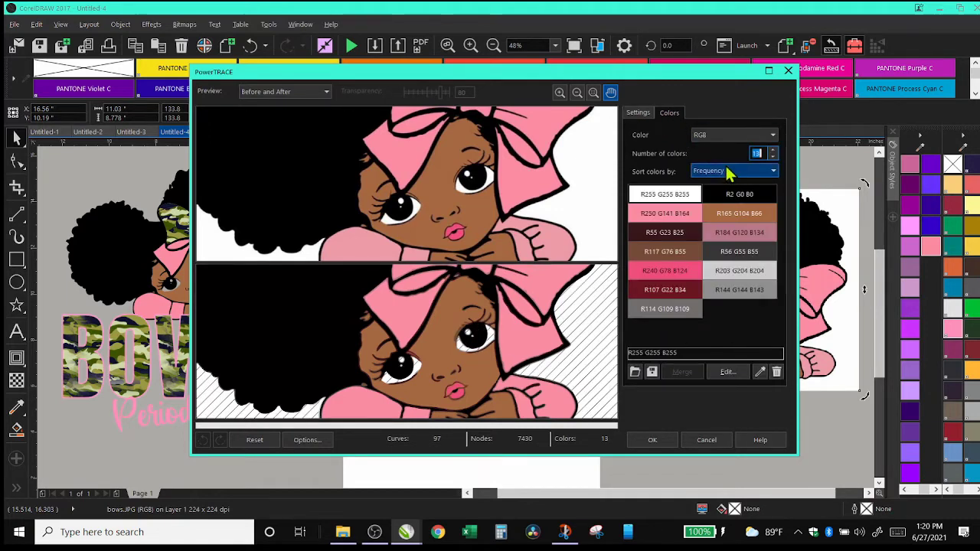
# Sort the PowerTRACE colour list by Frequency instead of Similarity.
pyautogui.click(643, 114)
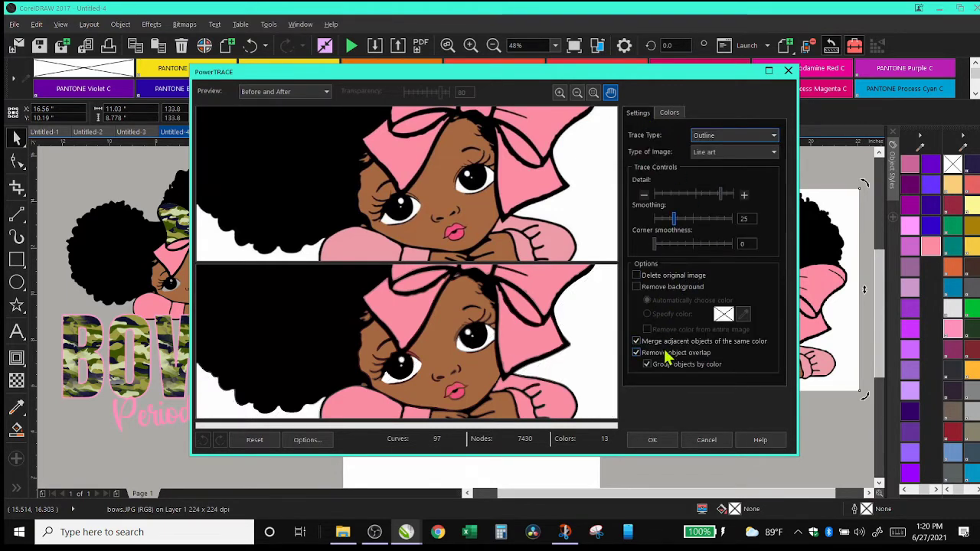
pyautogui.click(668, 115)
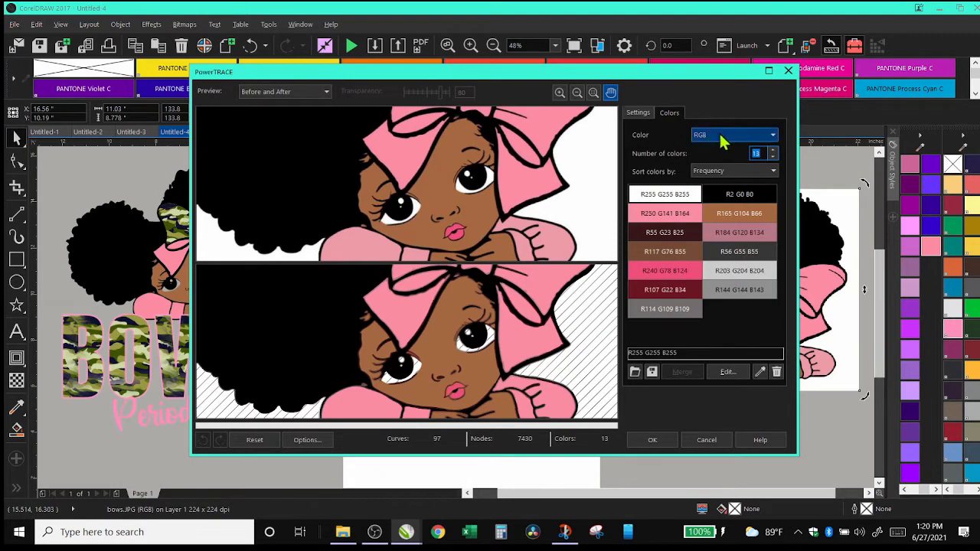
pyautogui.click(734, 171)
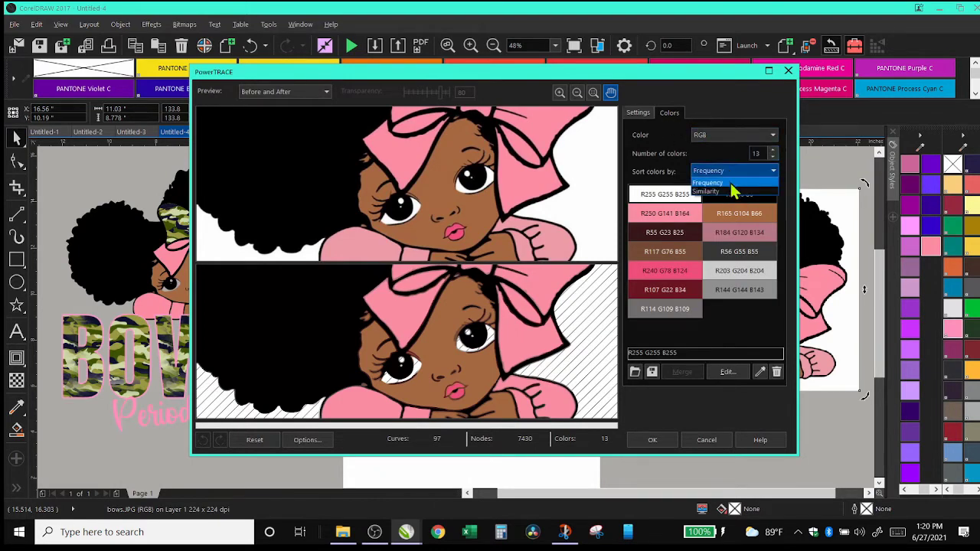
pyautogui.click(732, 191)
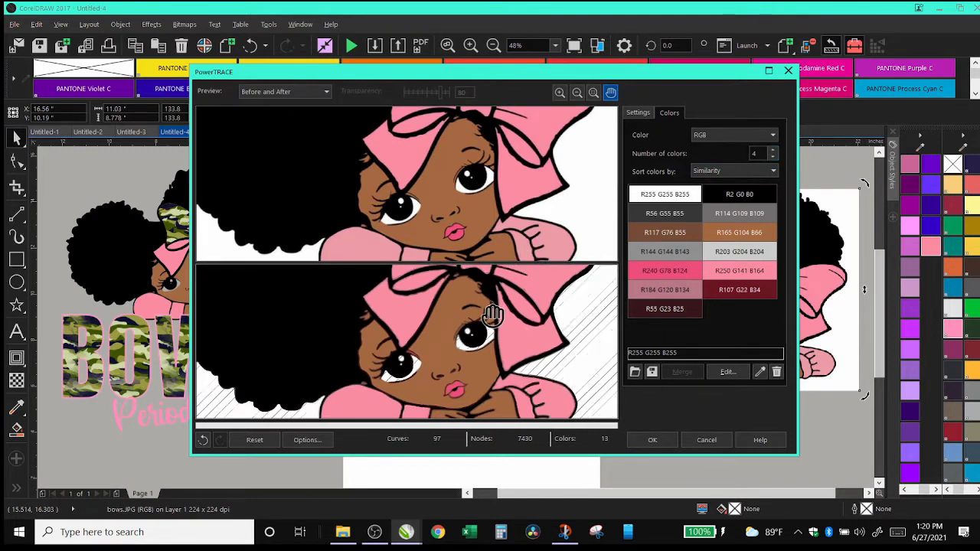
pyautogui.scroll(-3, 490, 315)
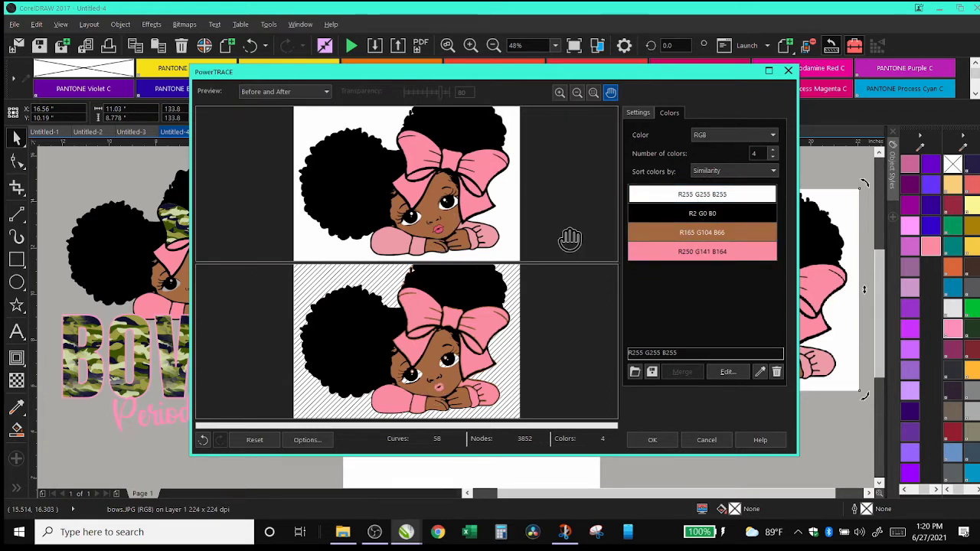
pyautogui.scroll(2, 438, 237)
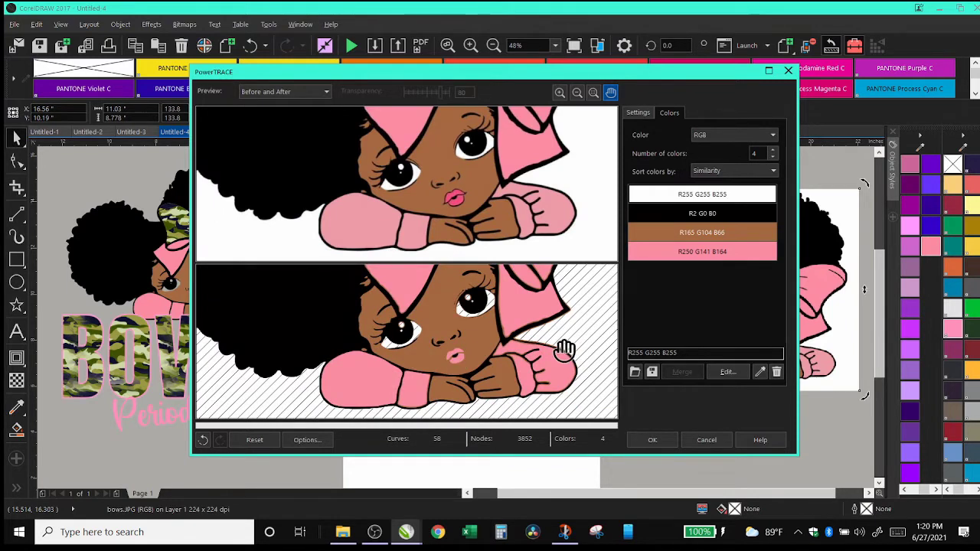
pyautogui.click(735, 171)
pyautogui.click(724, 191)
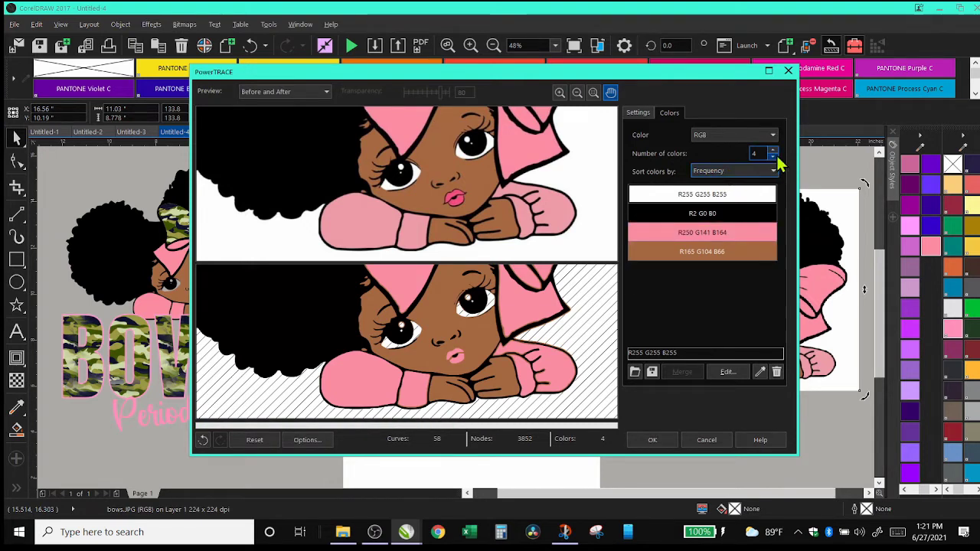
# Set 5 colours and merge the near-black R55 G23 B25 and R2 G0 B0 into one.
pyautogui.click(773, 157)
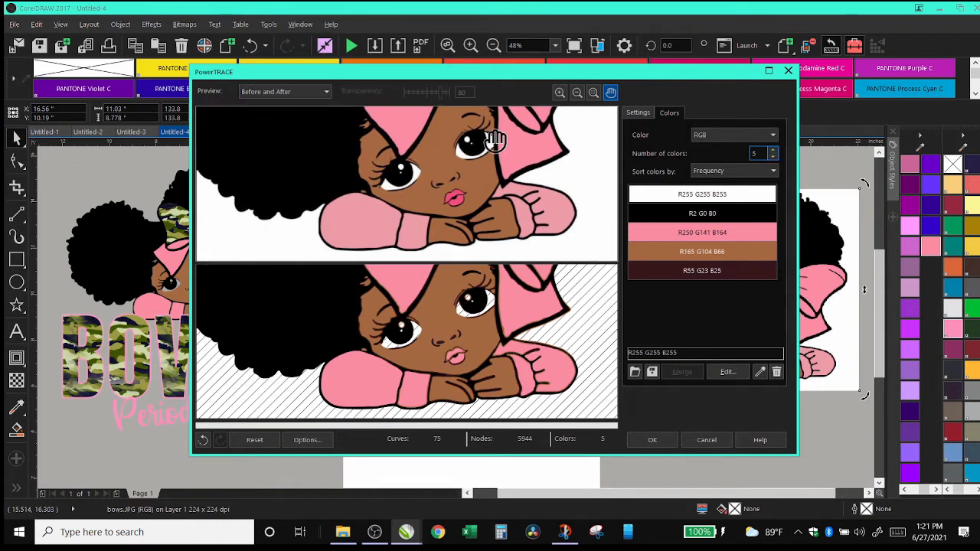
pyautogui.scroll(3, 457, 184)
pyautogui.scroll(-3, 468, 287)
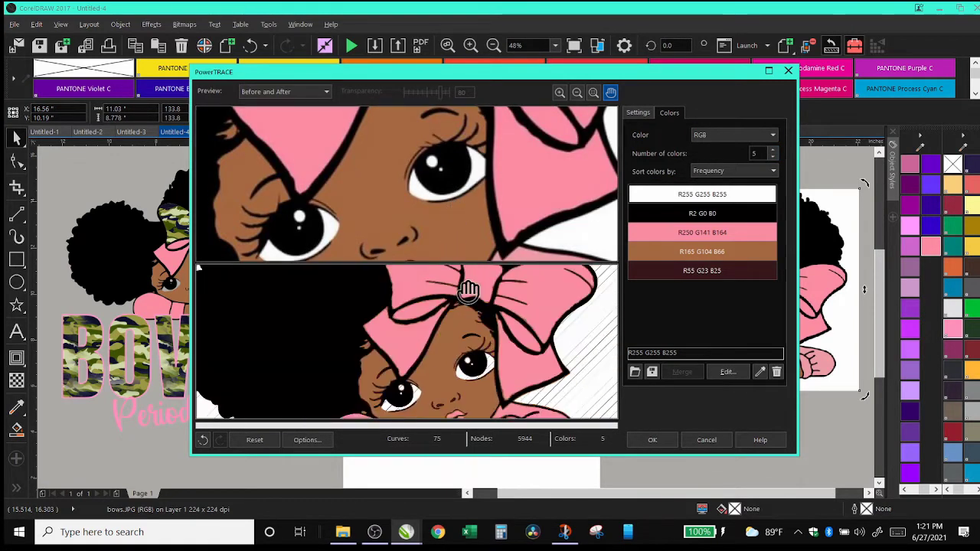
pyautogui.scroll(-3, 467, 318)
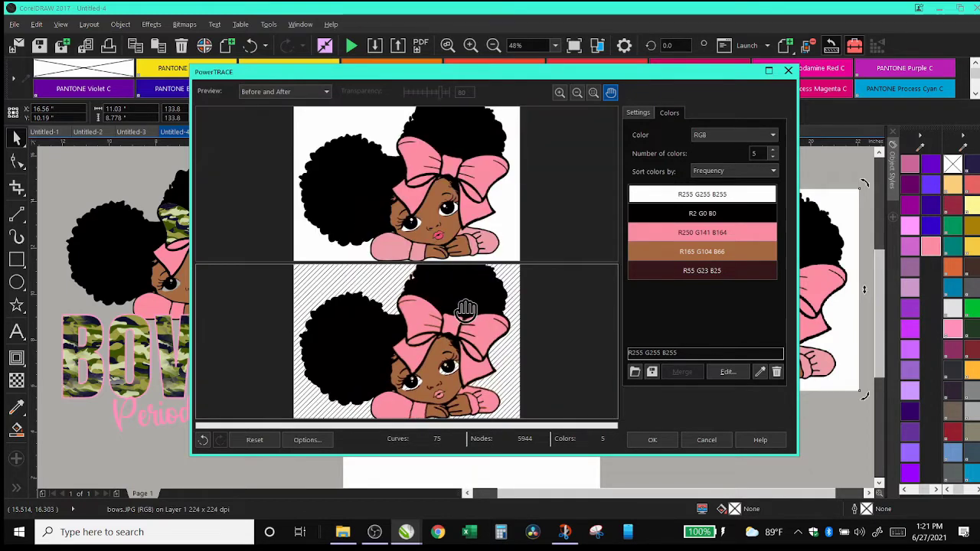
pyautogui.click(731, 275)
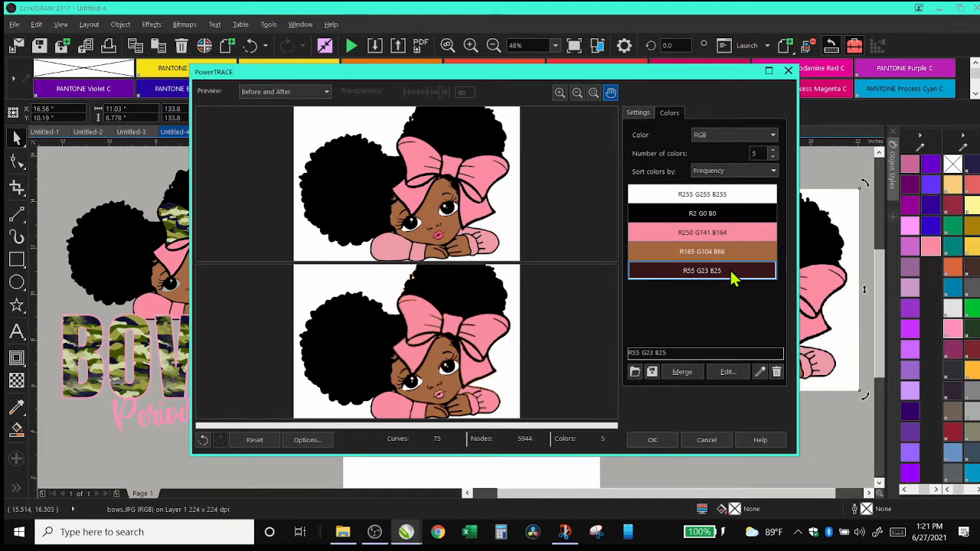
pyautogui.click(681, 372)
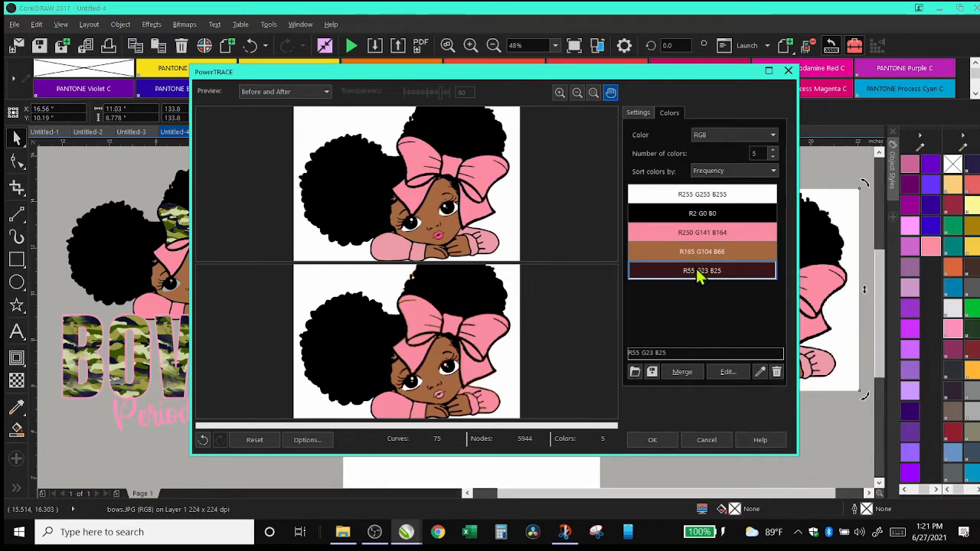
pyautogui.keyDown('ctrl'); pyautogui.click(695, 214); pyautogui.keyUp('ctrl')
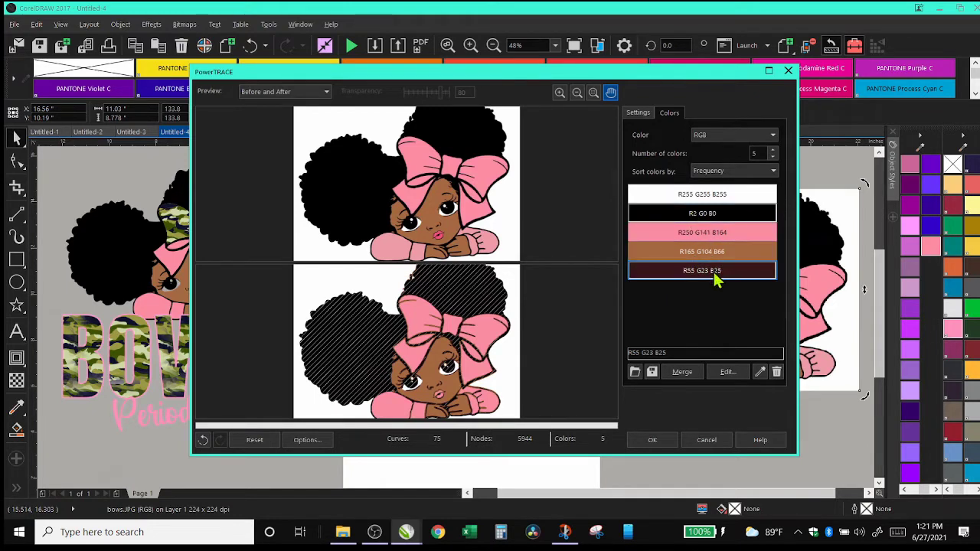
pyautogui.click(679, 373)
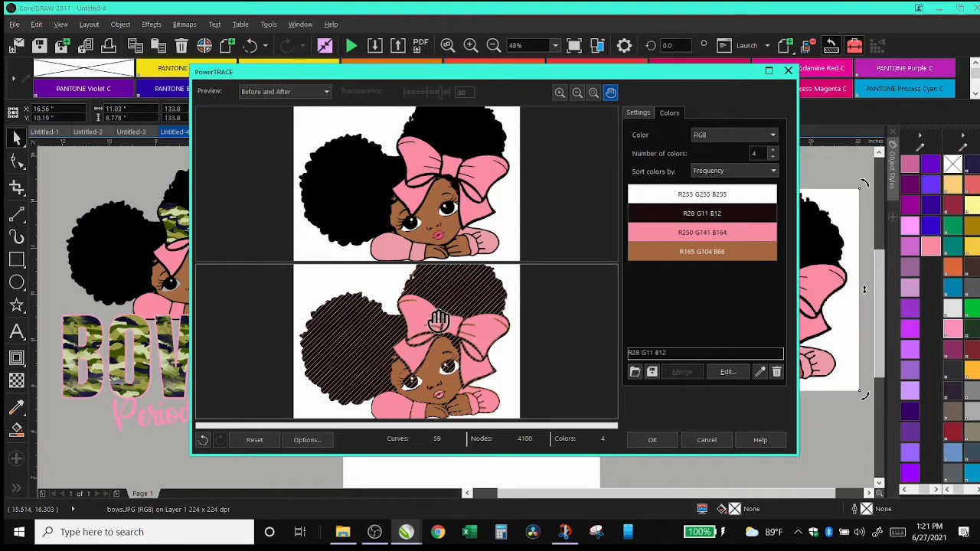
# Accept the trace, placing the 4-colour, 59-curve girl artwork on the canvas.
pyautogui.scroll(2, 433, 328)
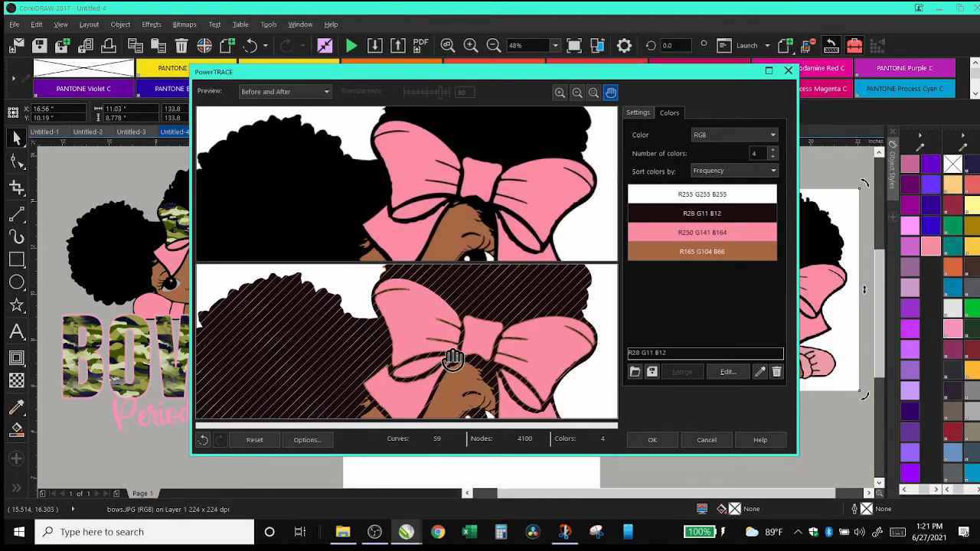
pyautogui.scroll(-2, 452, 359)
pyautogui.scroll(-2, 440, 357)
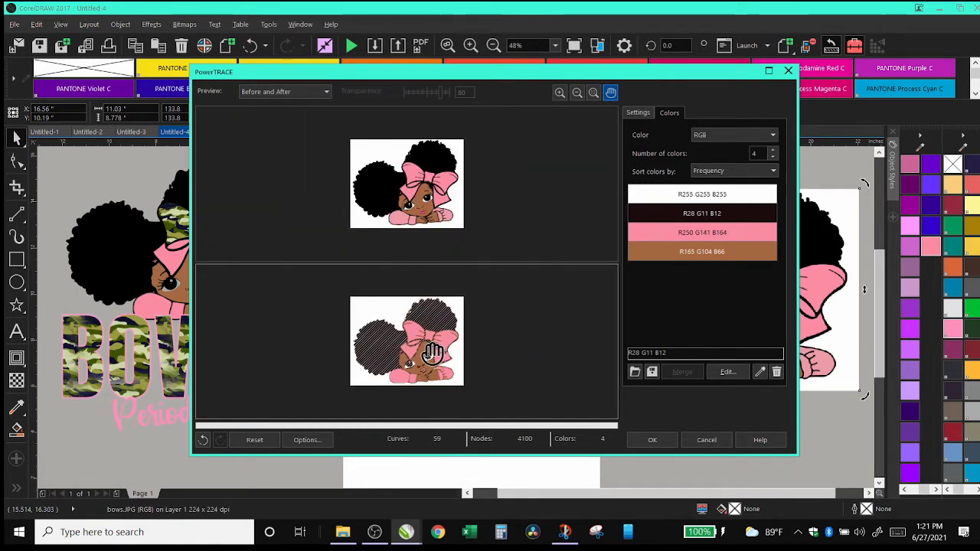
pyautogui.scroll(2, 437, 348)
pyautogui.click(644, 440)
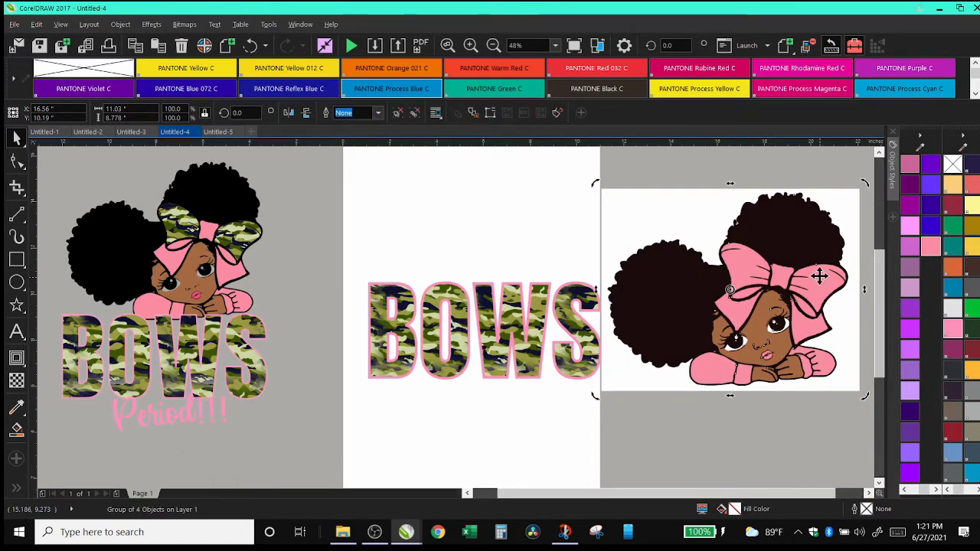
# Try placing the traced girl down over the BOWS letters, then zoom in to check.
pyautogui.click(815, 439)
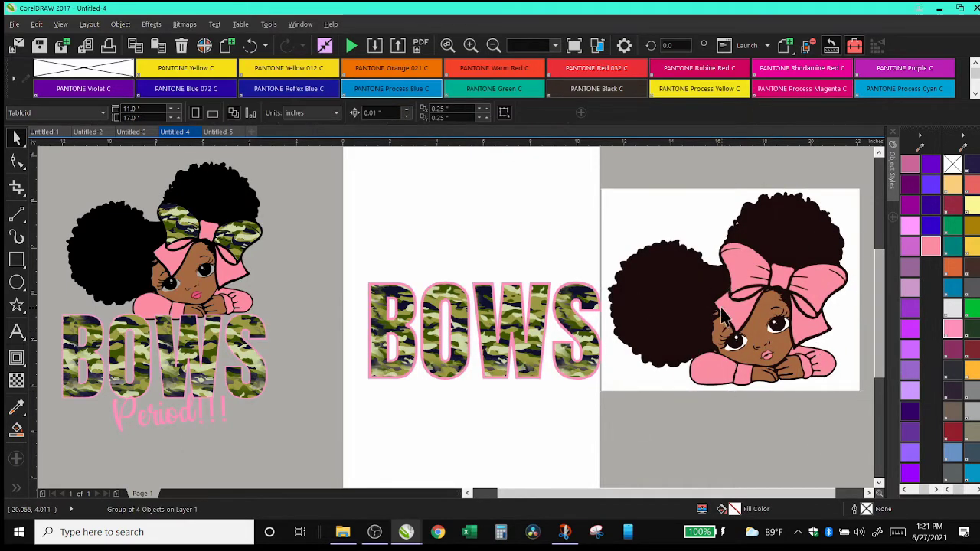
pyautogui.moveTo(723, 314)
pyautogui.mouseDown()
pyautogui.moveTo(628, 280)
pyautogui.moveTo(509, 285)
pyautogui.moveTo(542, 282)
pyautogui.mouseUp()
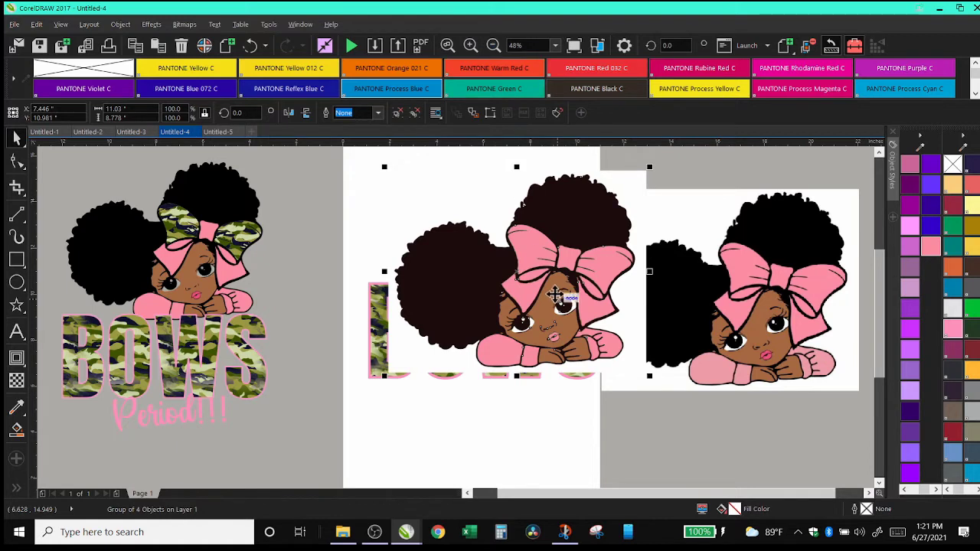
pyautogui.moveTo(564, 285); pyautogui.dragTo(563, 367)
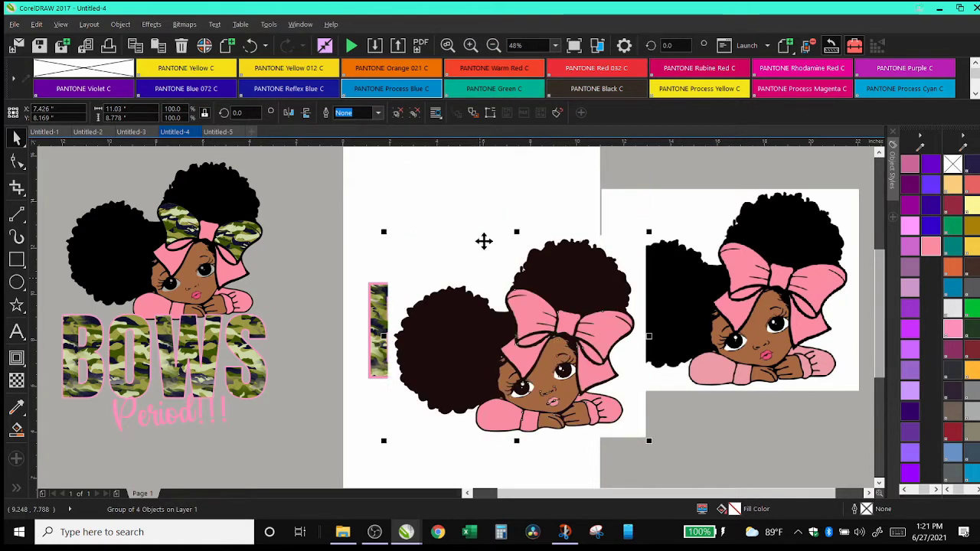
pyautogui.click(472, 45)
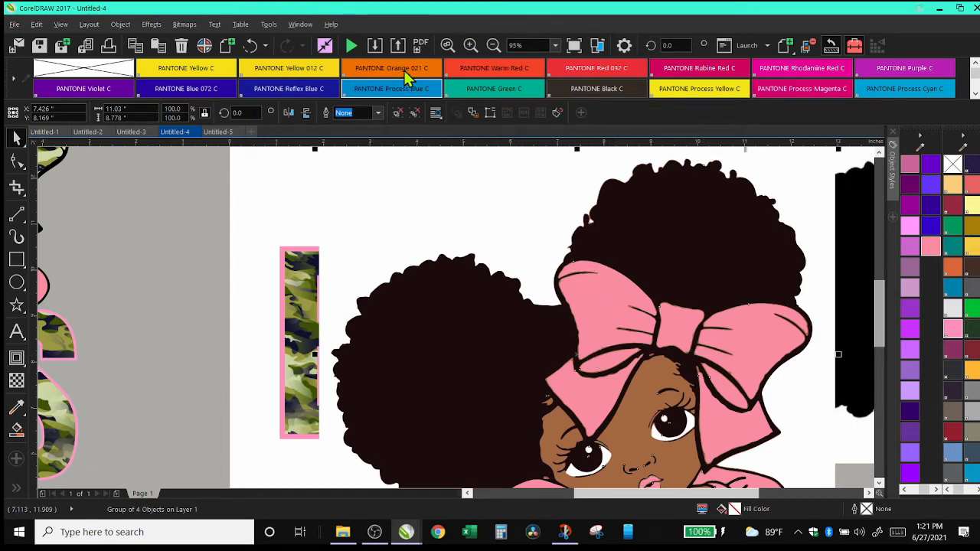
# Undo those three moves and shift the girl picture slightly left beside BOWS.
pyautogui.click(249, 47)
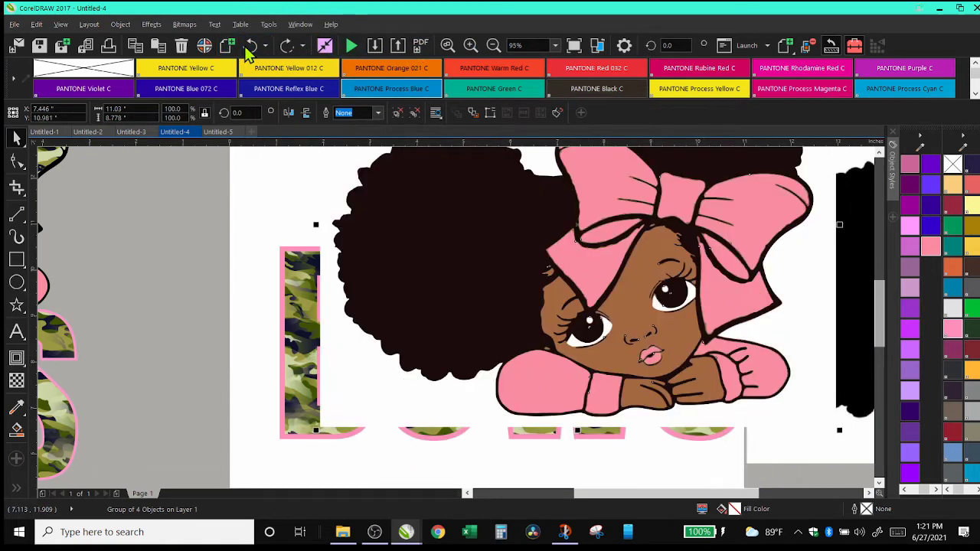
pyautogui.click(250, 47)
pyautogui.click(249, 47)
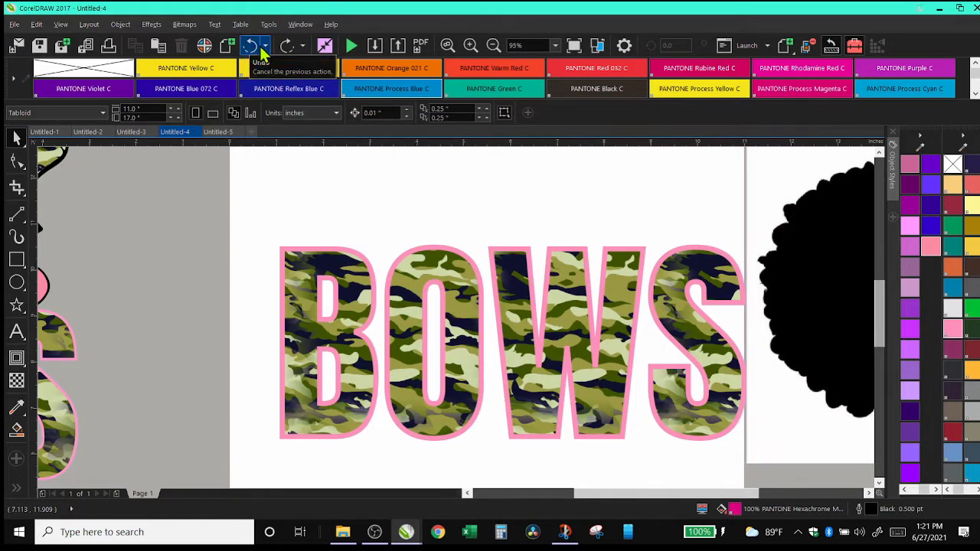
pyautogui.click(492, 46)
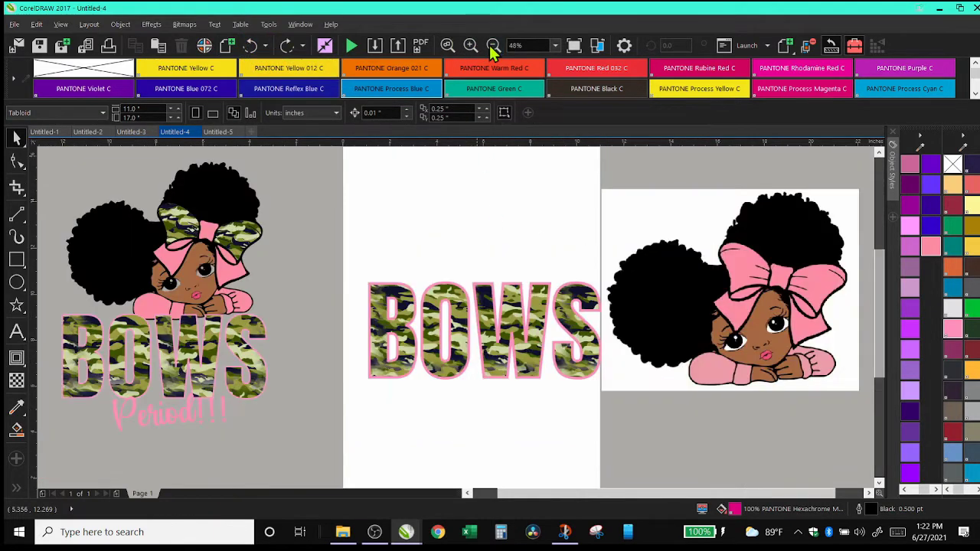
pyautogui.click(733, 280)
pyautogui.moveTo(733, 279)
pyautogui.mouseDown()
pyautogui.moveTo(624, 262)
pyautogui.moveTo(708, 275)
pyautogui.mouseUp()
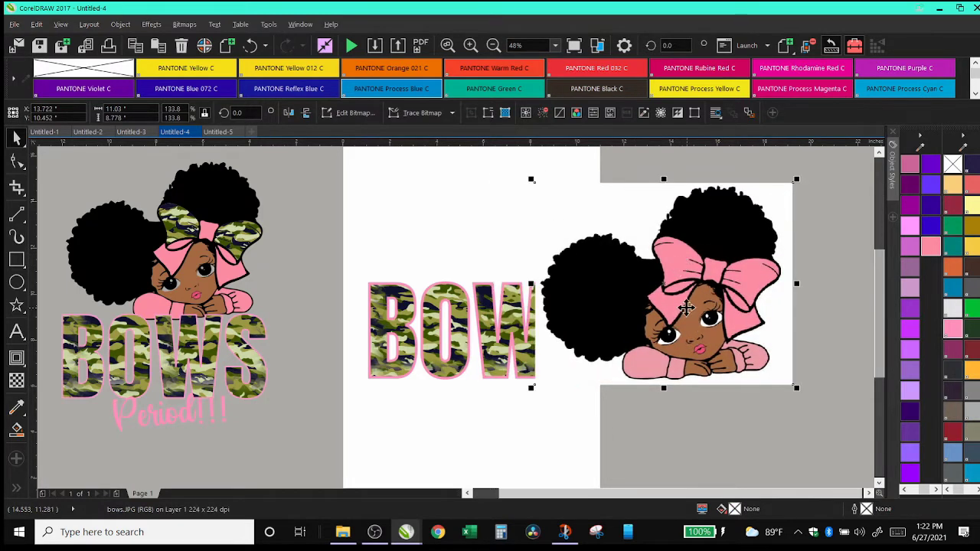
# Run a Logo outline trace on the girl picture, dismissing the large-bitmap warning.
pyautogui.click(453, 113)
pyautogui.moveTo(465, 156)
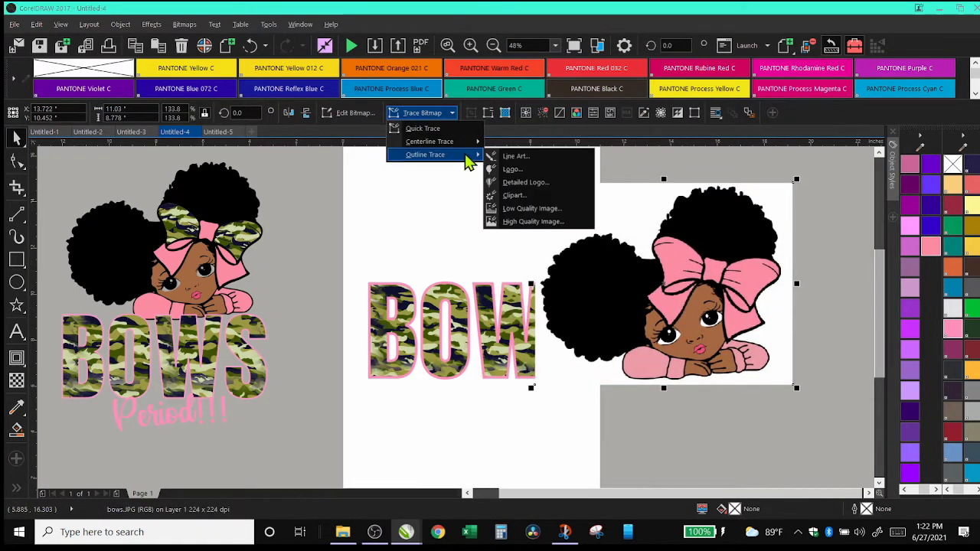
pyautogui.click(512, 169)
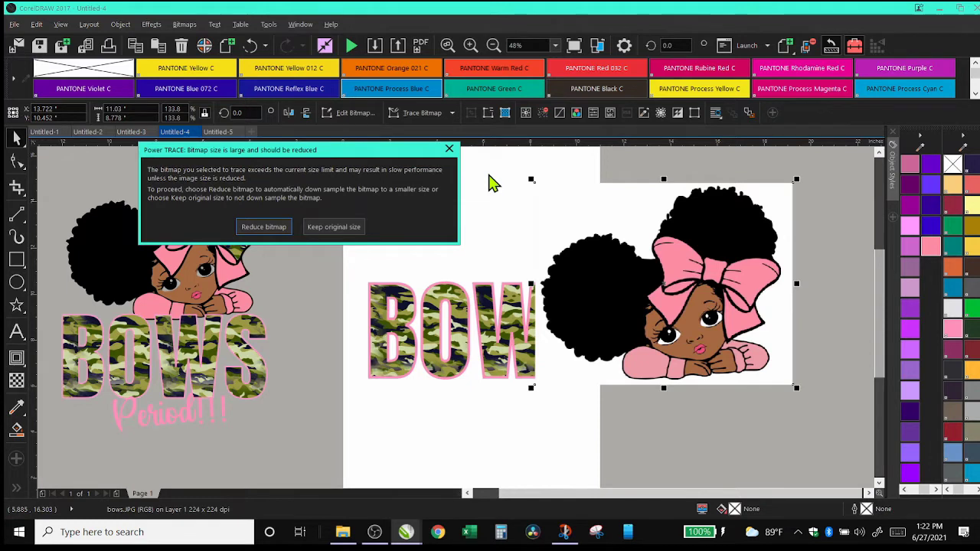
pyautogui.press('Escape')
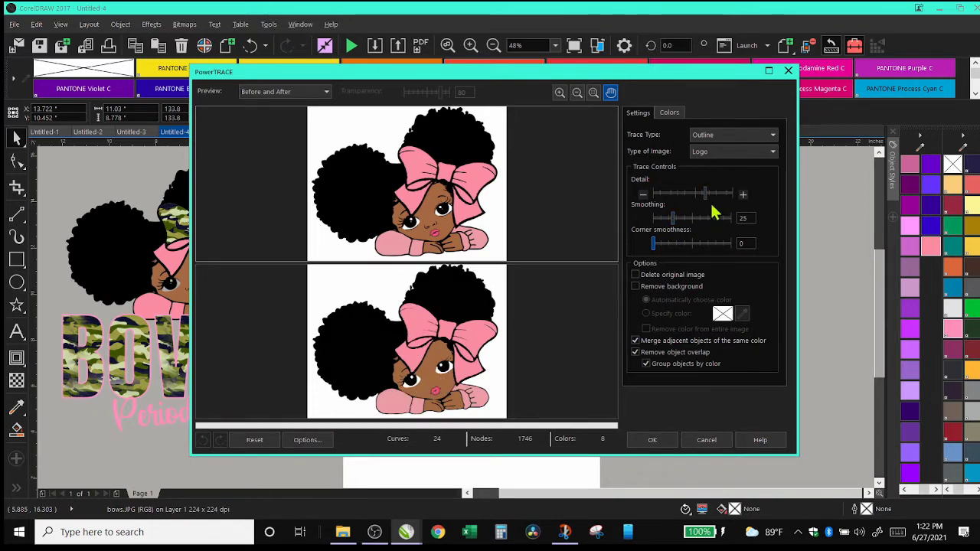
# Raise the PowerTRACE detail to near maximum and accept the 18-colour logo trace.
pyautogui.moveTo(705, 194); pyautogui.dragTo(718, 194)
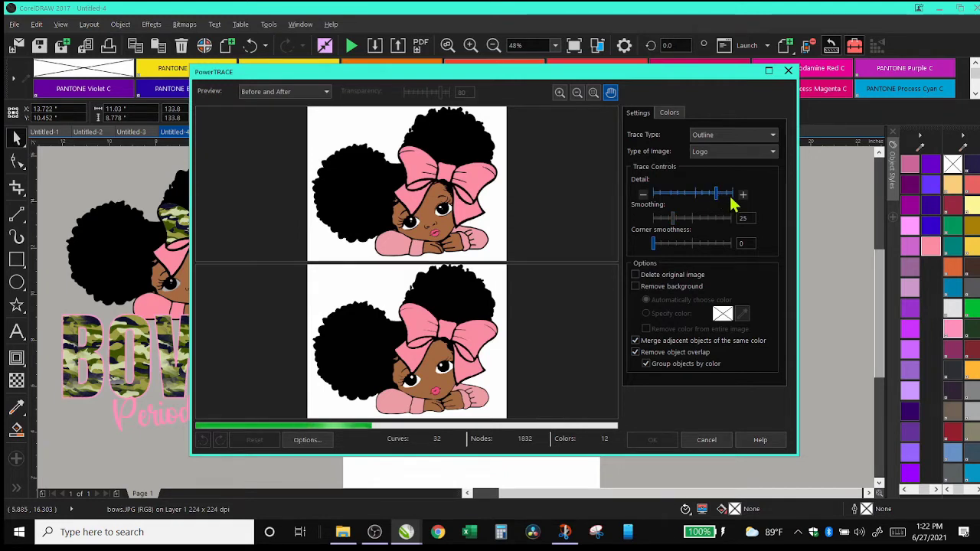
pyautogui.click(726, 195)
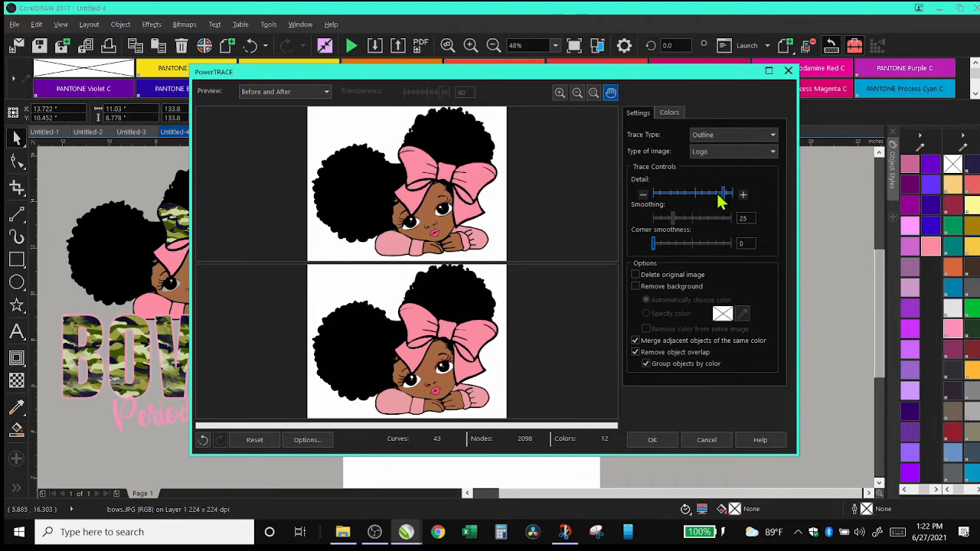
pyautogui.click(719, 196)
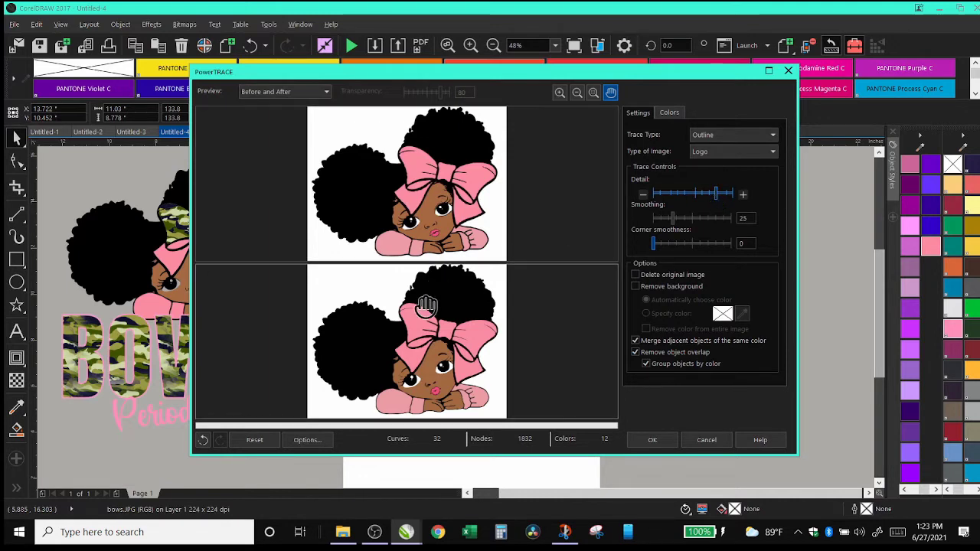
pyautogui.click(724, 194)
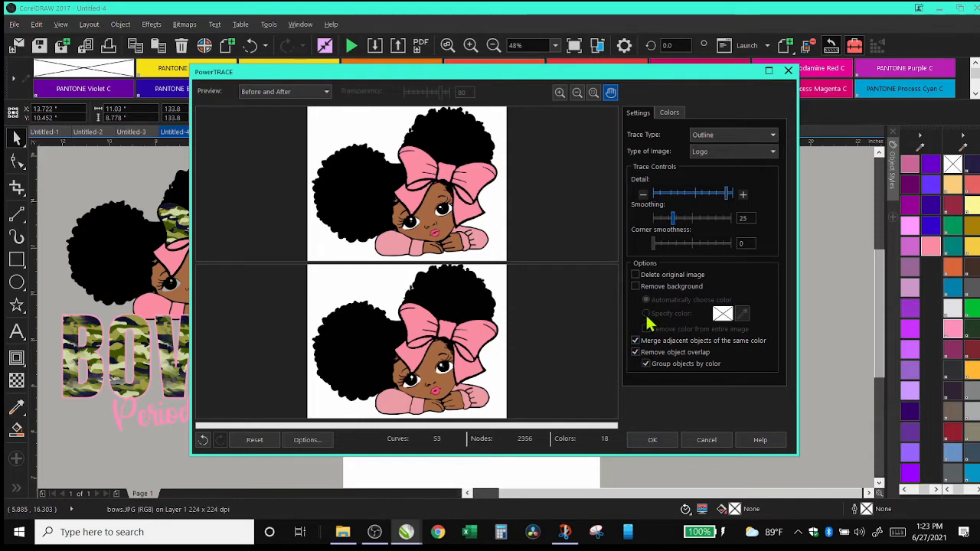
pyautogui.click(655, 441)
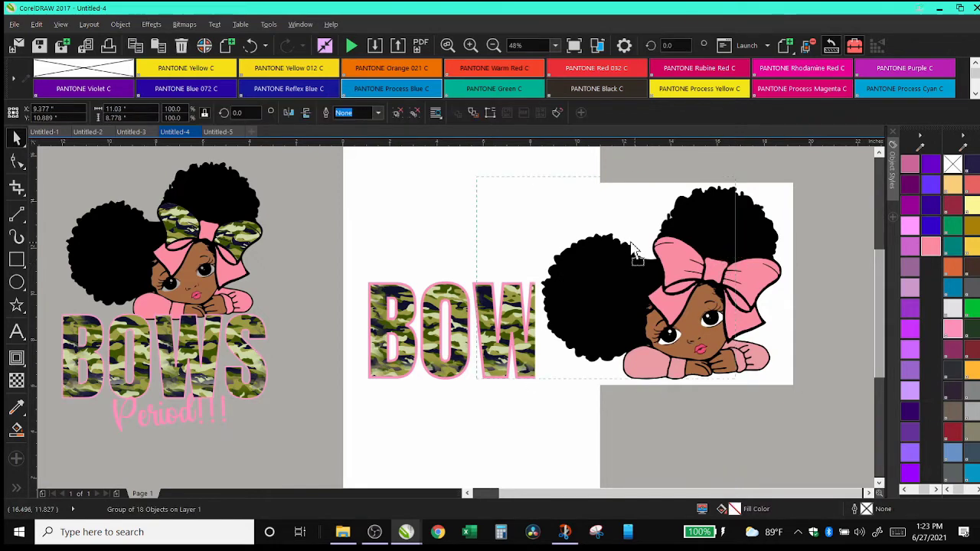
# Separate the trace from the original bitmap, delete the bitmap, and place the trace right of BOWS.
pyautogui.moveTo(735, 253); pyautogui.dragTo(591, 236)
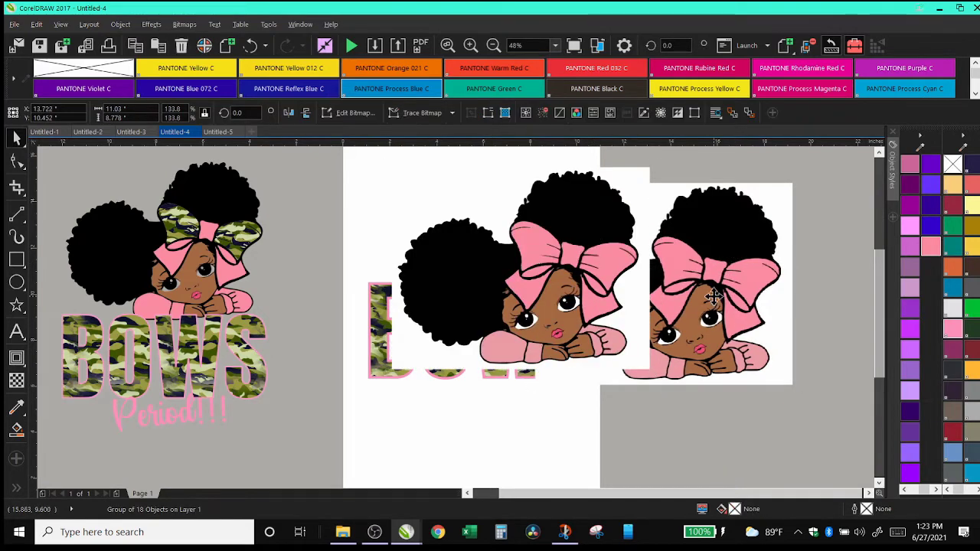
pyautogui.moveTo(713, 320); pyautogui.dragTo(780, 328)
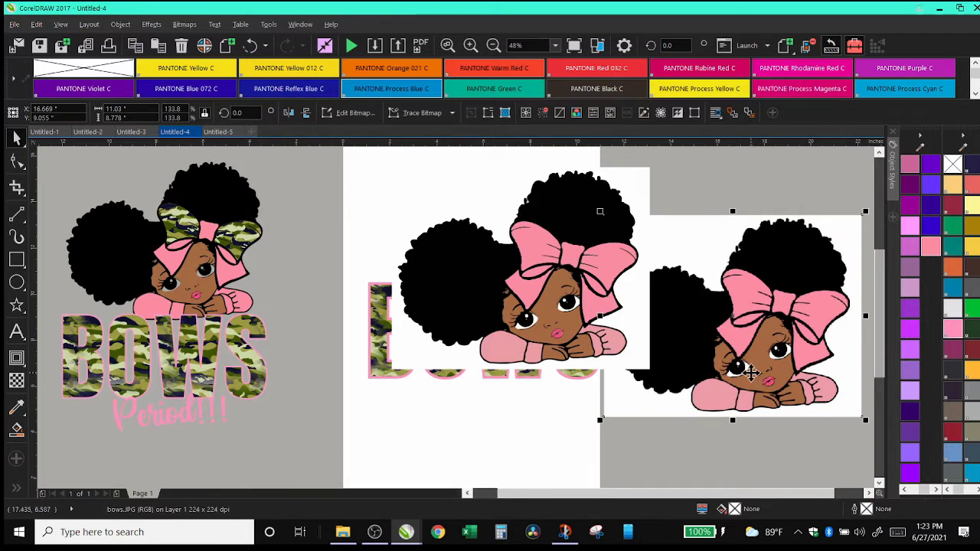
pyautogui.press('Delete')
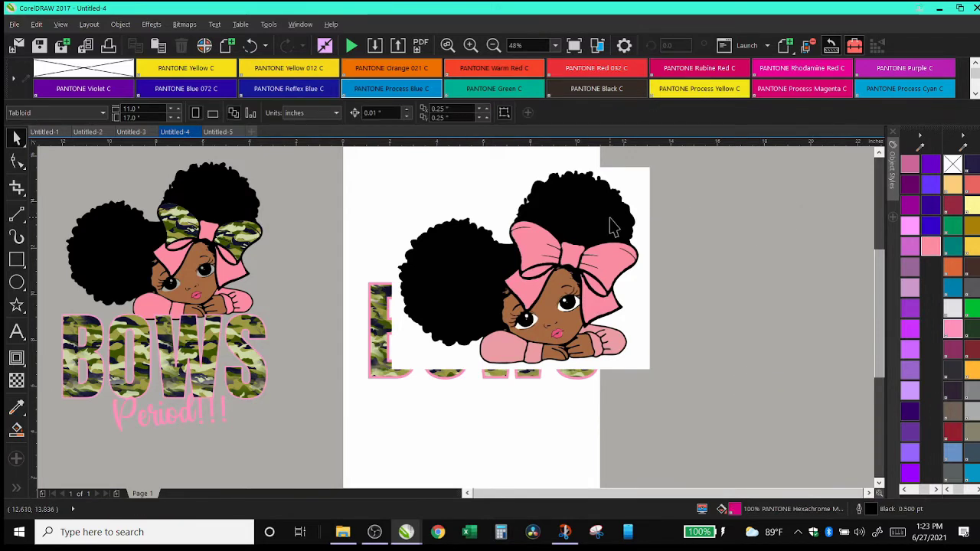
pyautogui.click(612, 225)
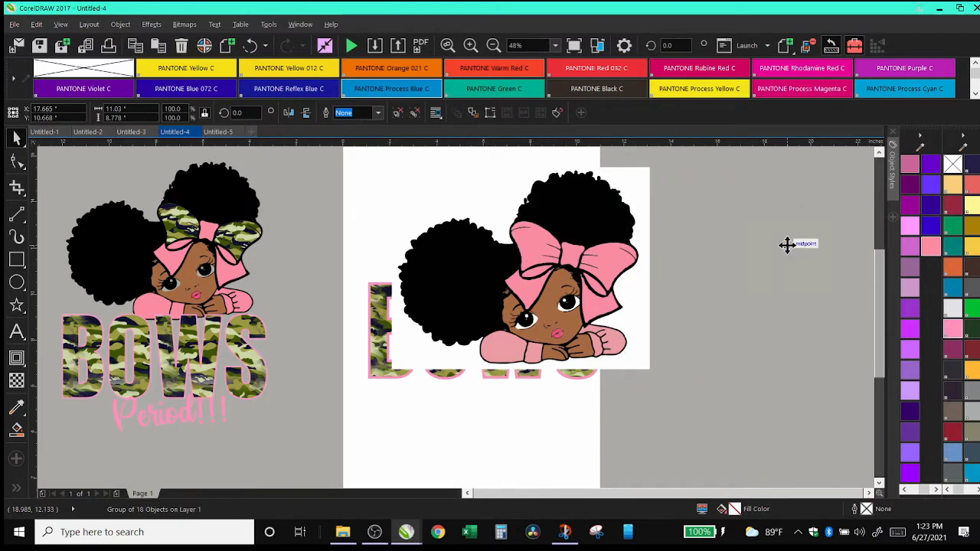
pyautogui.moveTo(787, 244); pyautogui.dragTo(789, 243)
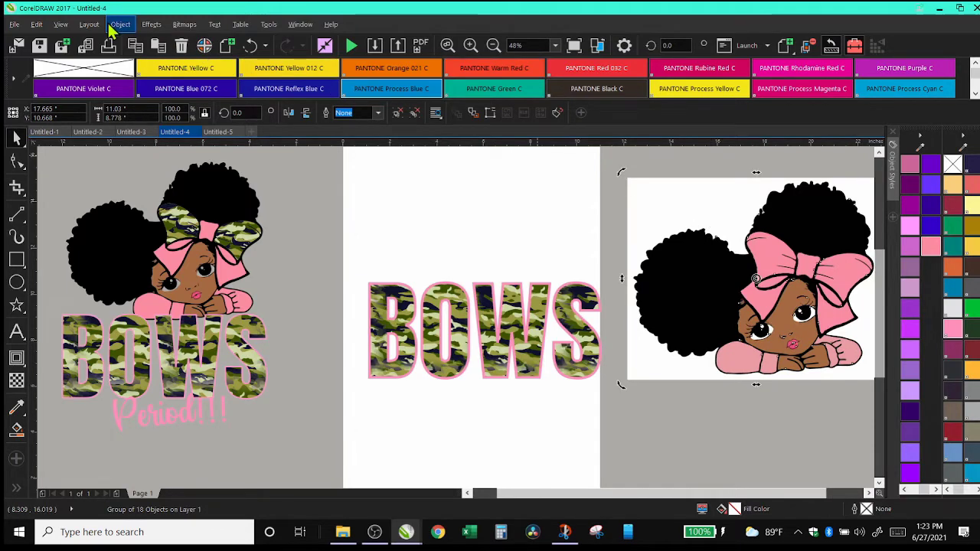
# Ungroup the traced girl with Ctrl+U and delete its white background shapes.
pyautogui.hotkey('ctrl', 'u')
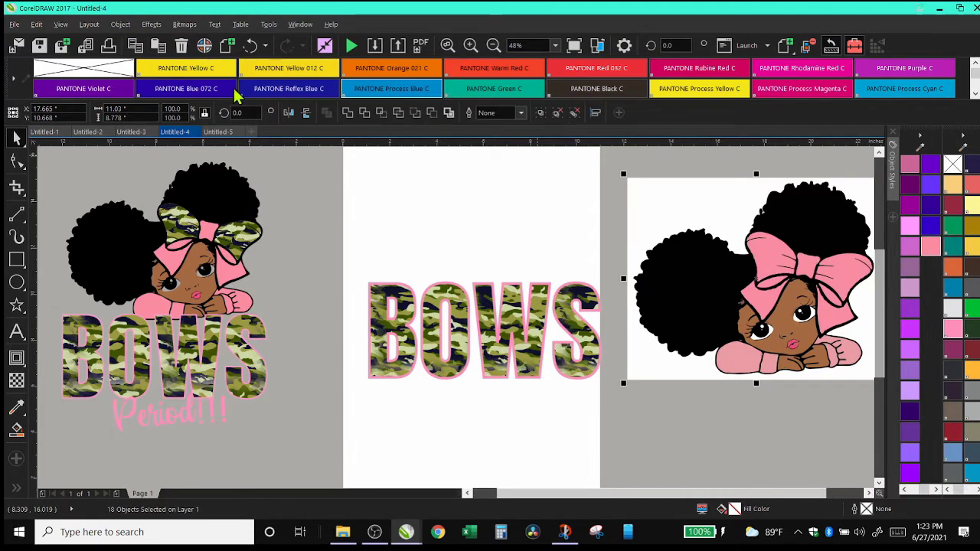
pyautogui.click(676, 192)
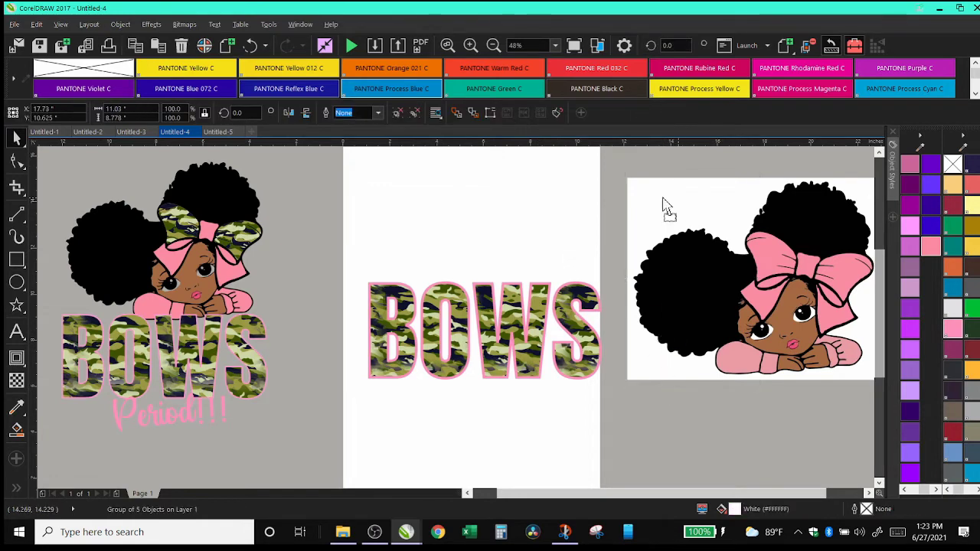
pyautogui.moveTo(664, 207); pyautogui.dragTo(523, 191)
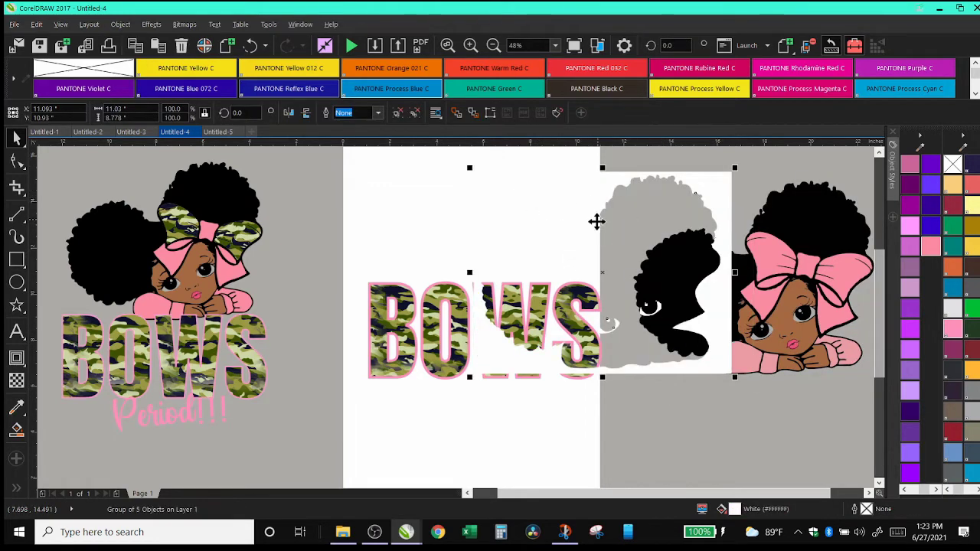
pyautogui.press('Delete')
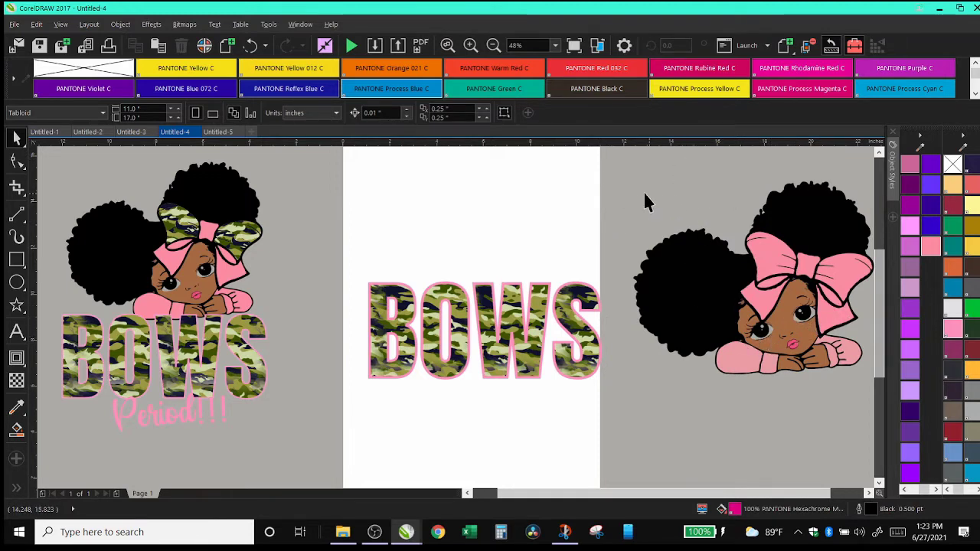
pyautogui.hscroll(3, 842, 360)
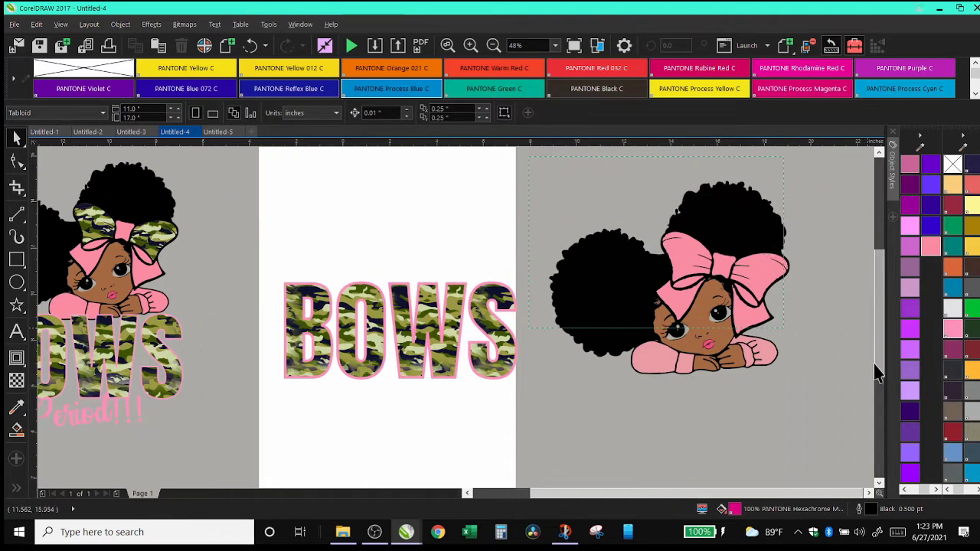
pyautogui.moveTo(825, 419); pyautogui.dragTo(800, 424)
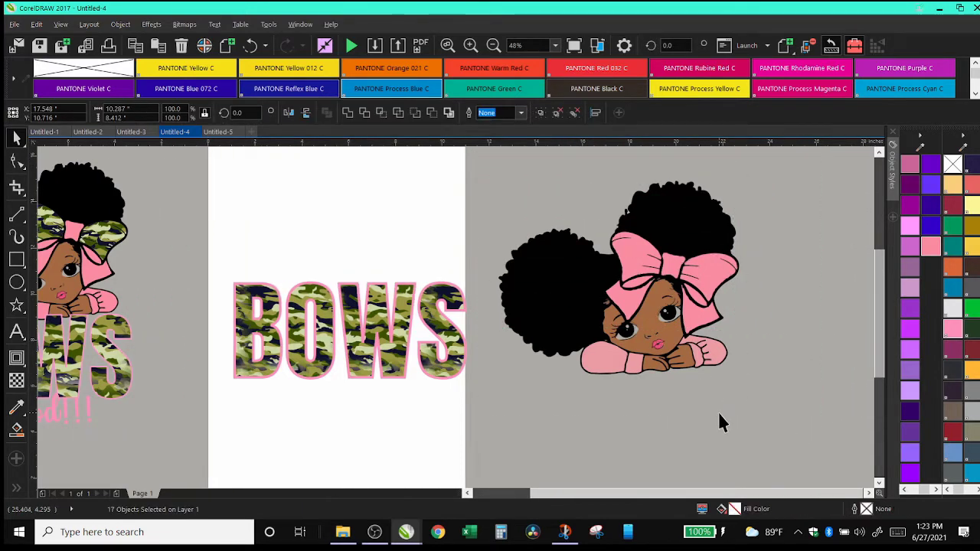
pyautogui.click(628, 348)
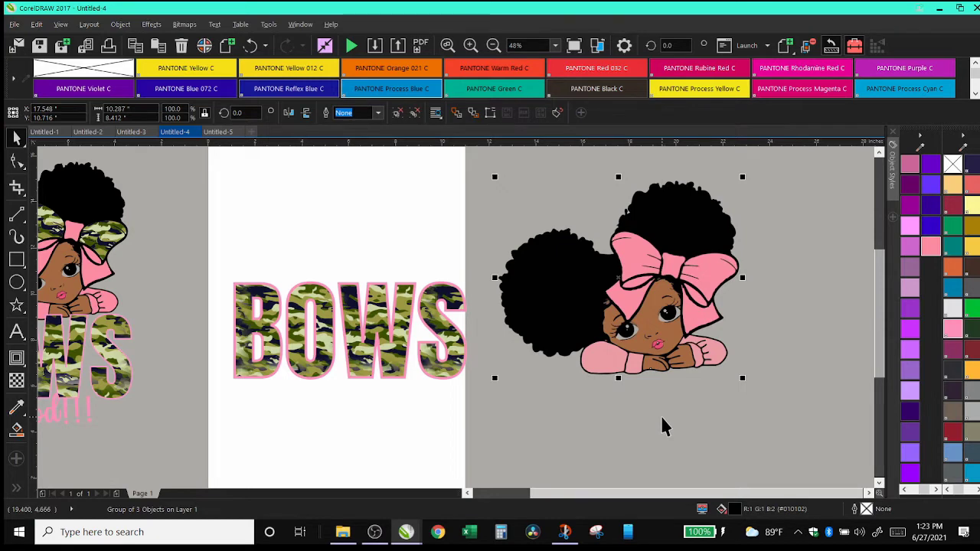
pyautogui.click(480, 192)
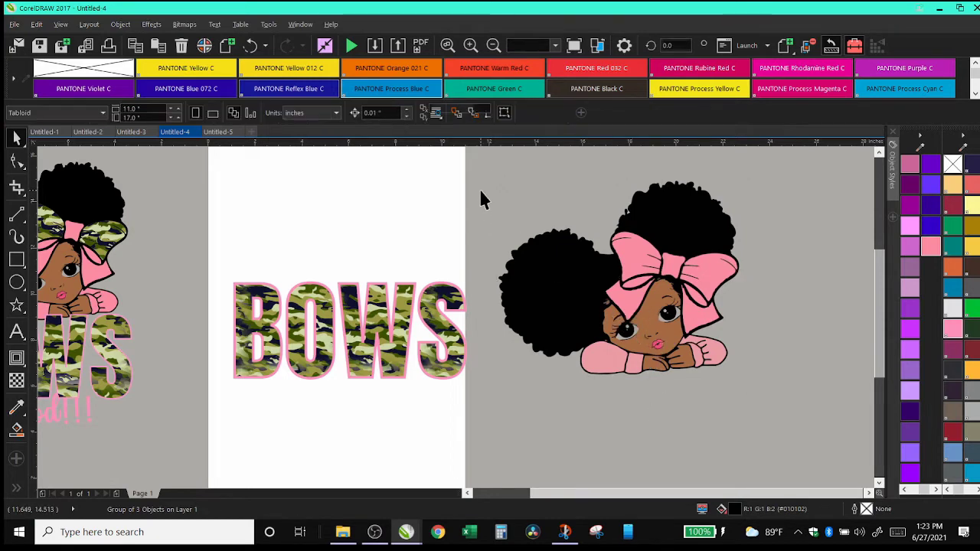
pyautogui.click(17, 259)
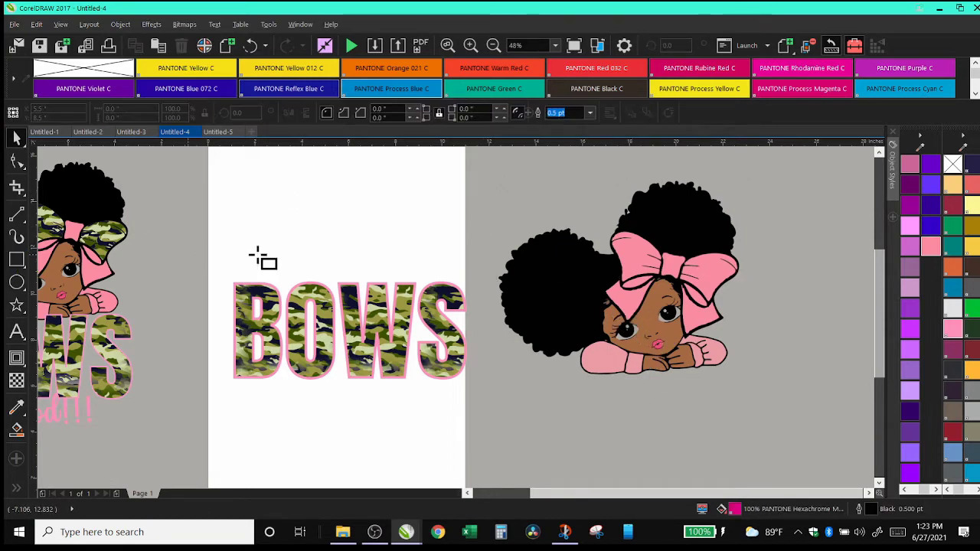
# Draw a magenta rectangle covering the girl and send it behind her.
pyautogui.moveTo(482, 163); pyautogui.dragTo(766, 413)
pyautogui.click(120, 24)
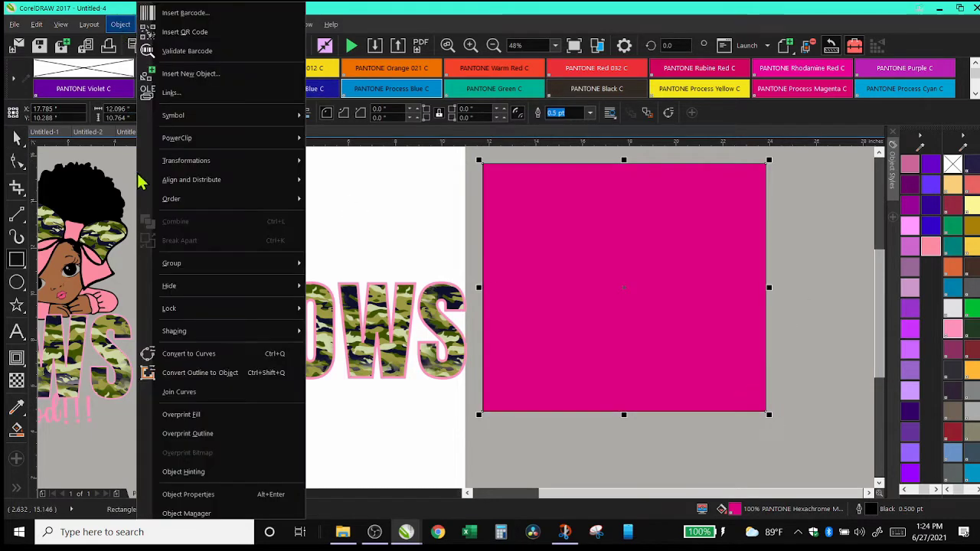
pyautogui.moveTo(183, 200)
pyautogui.click(328, 219)
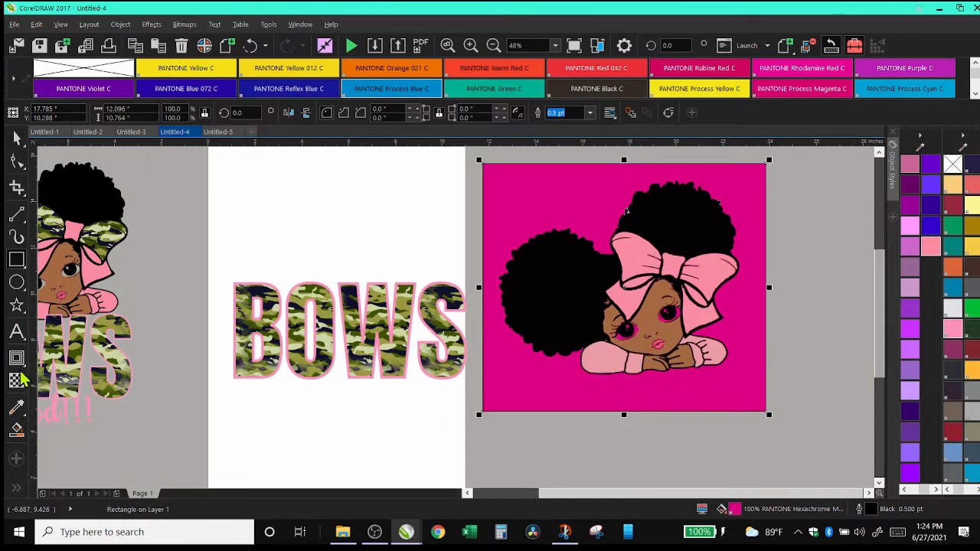
# Smart-fill the enclosed areas of the girl's left and right eyes.
pyautogui.click(17, 430)
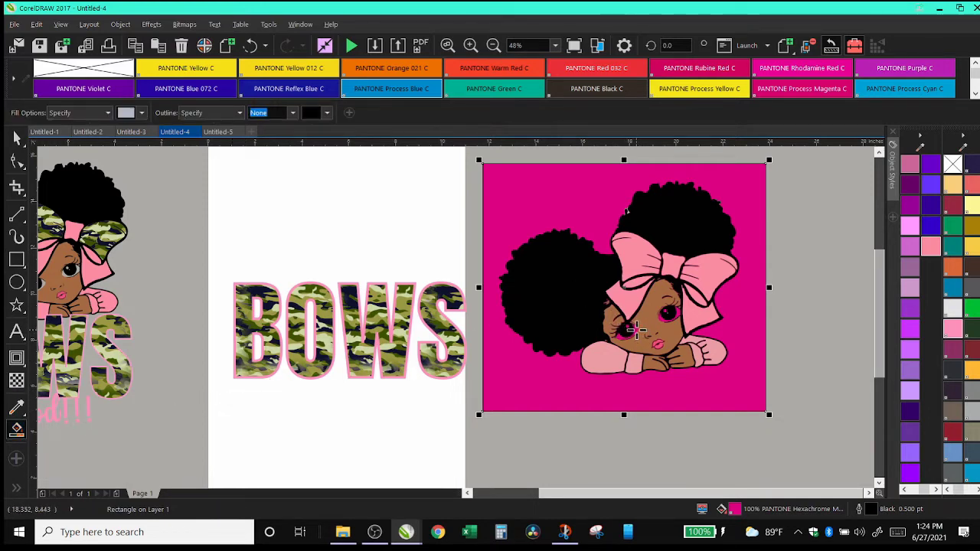
pyautogui.click(636, 329)
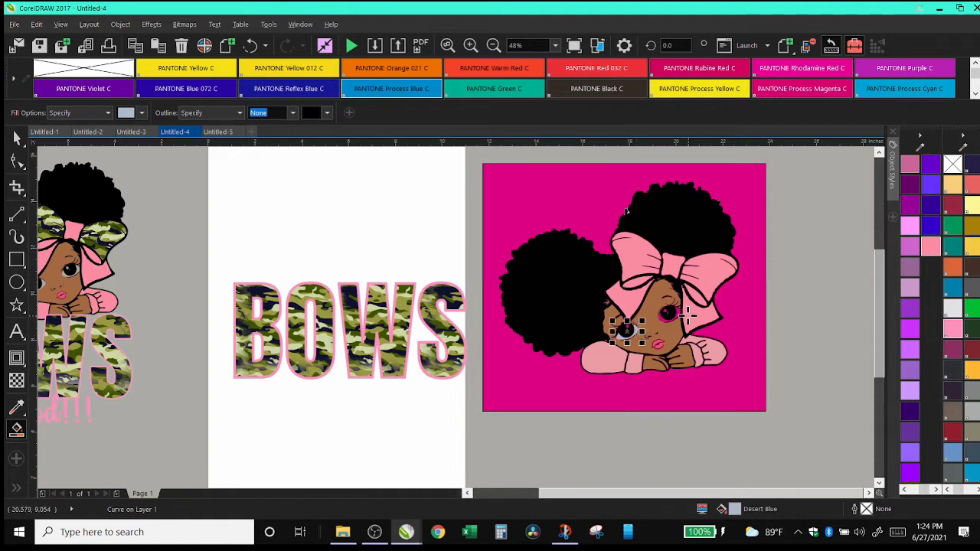
pyautogui.click(677, 313)
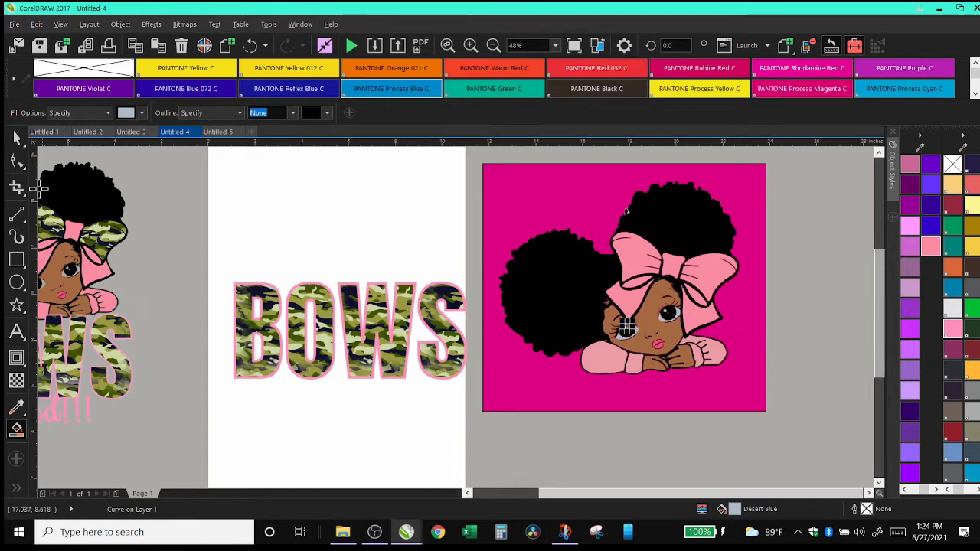
pyautogui.click(17, 137)
pyautogui.click(502, 205)
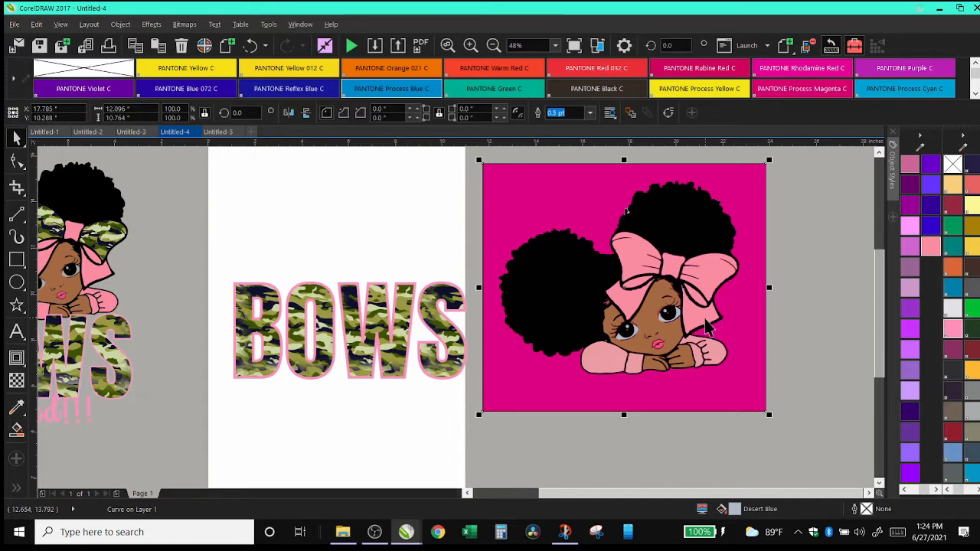
pyautogui.click(673, 320)
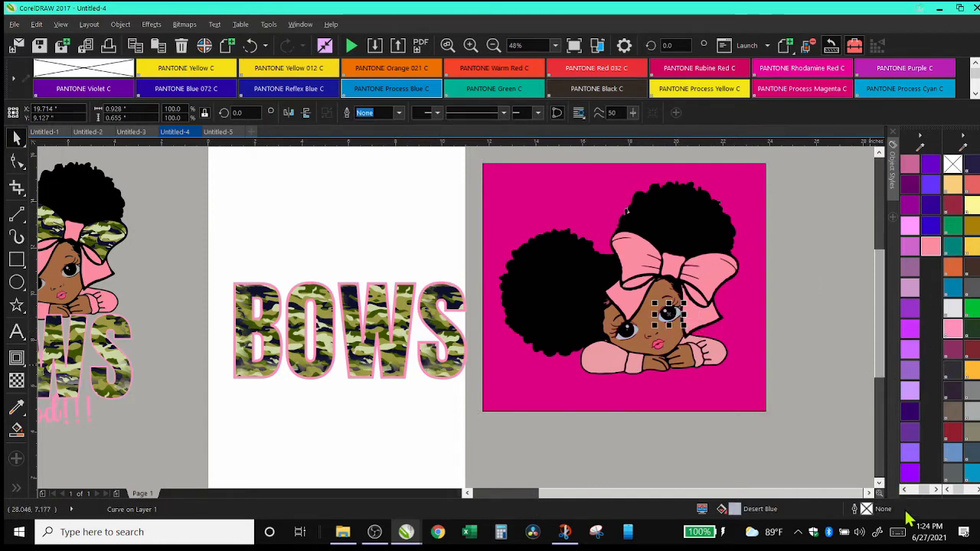
pyautogui.click(924, 490)
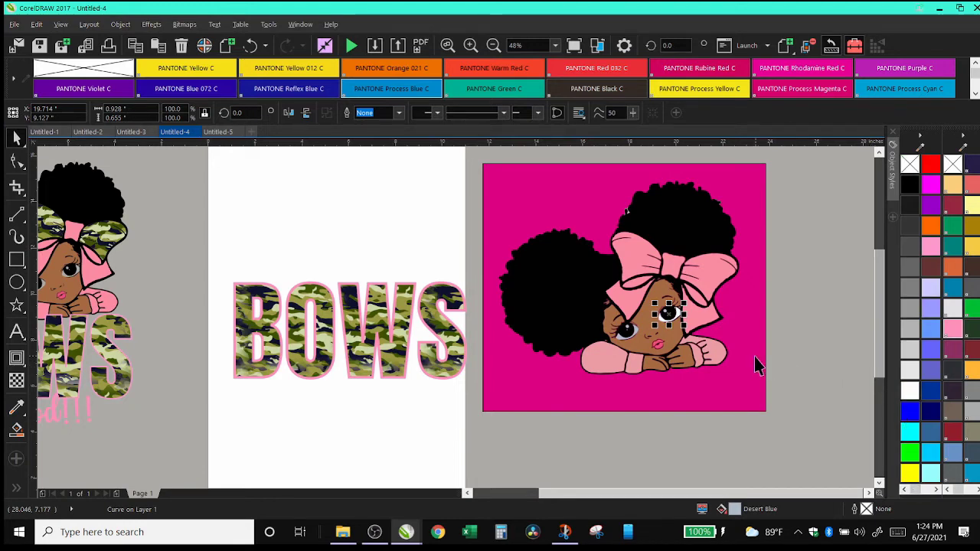
# Select and inspect the small shapes in the girl's eyes and the background rectangle.
pyautogui.click(668, 316)
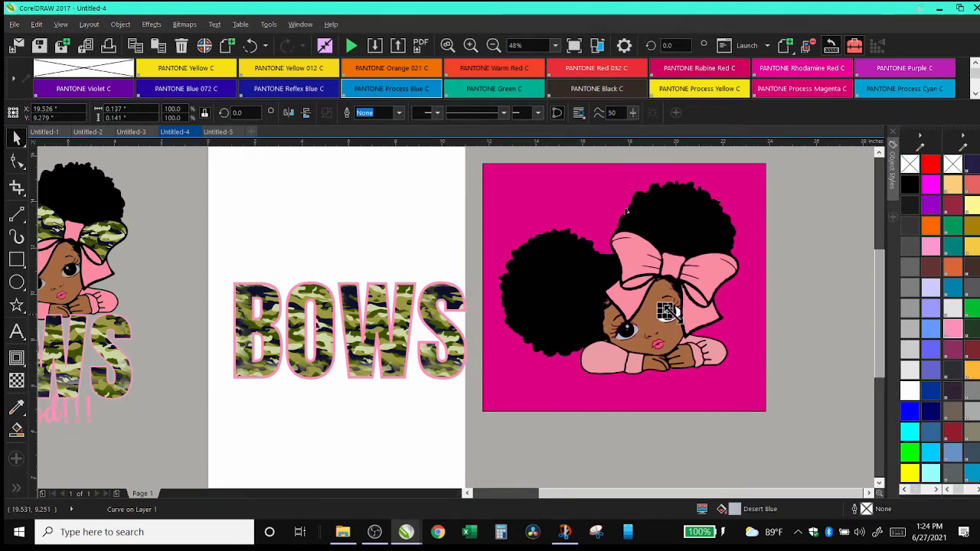
pyautogui.click(628, 327)
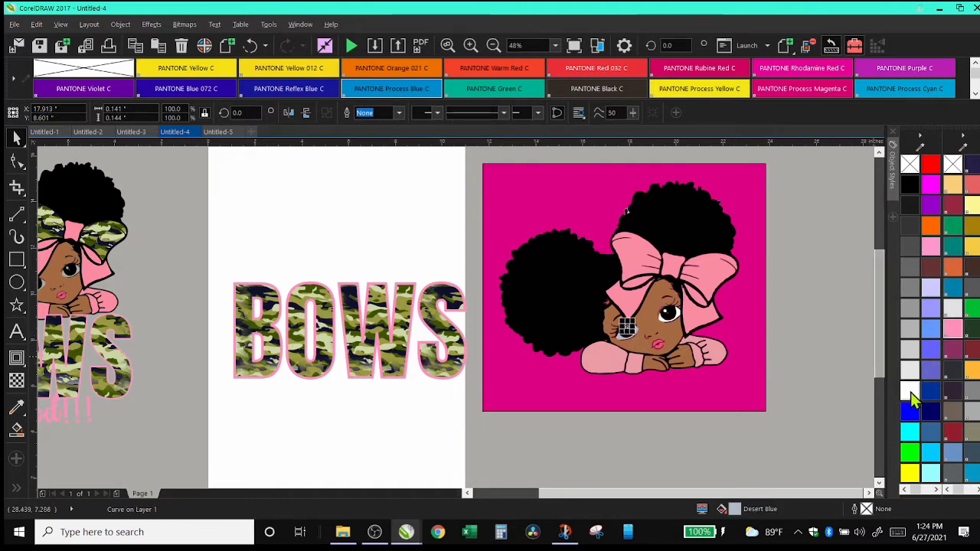
pyautogui.click(654, 417)
pyautogui.click(624, 345)
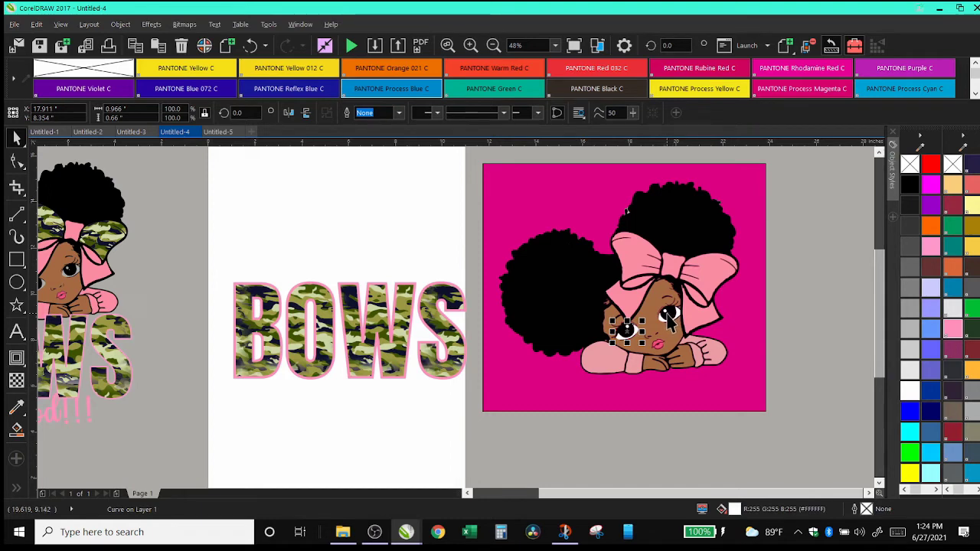
pyautogui.click(669, 321)
pyautogui.click(783, 352)
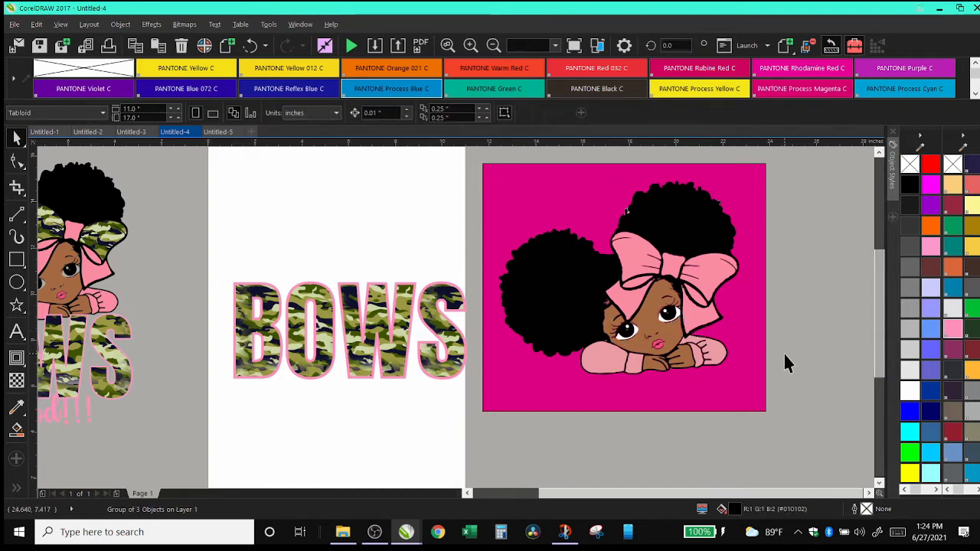
pyautogui.click(610, 204)
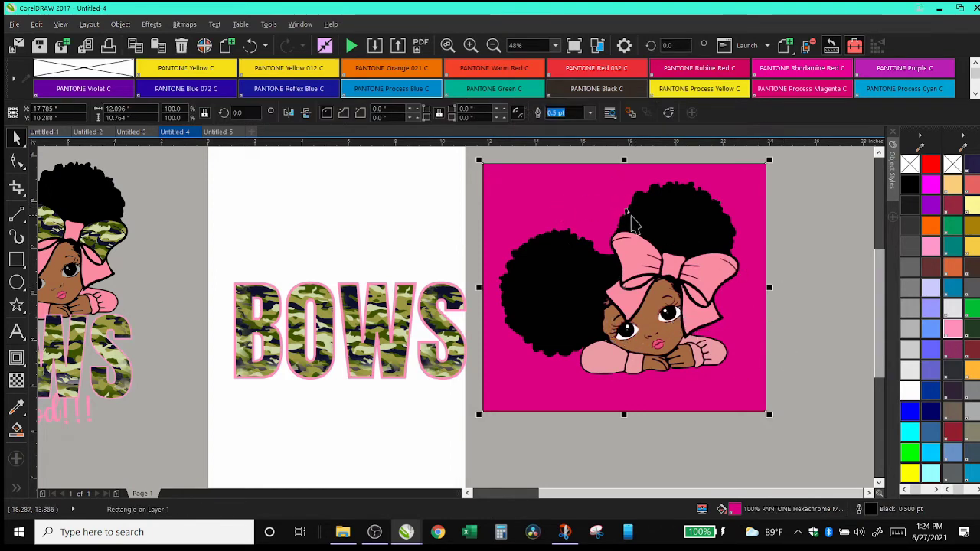
pyautogui.click(628, 218)
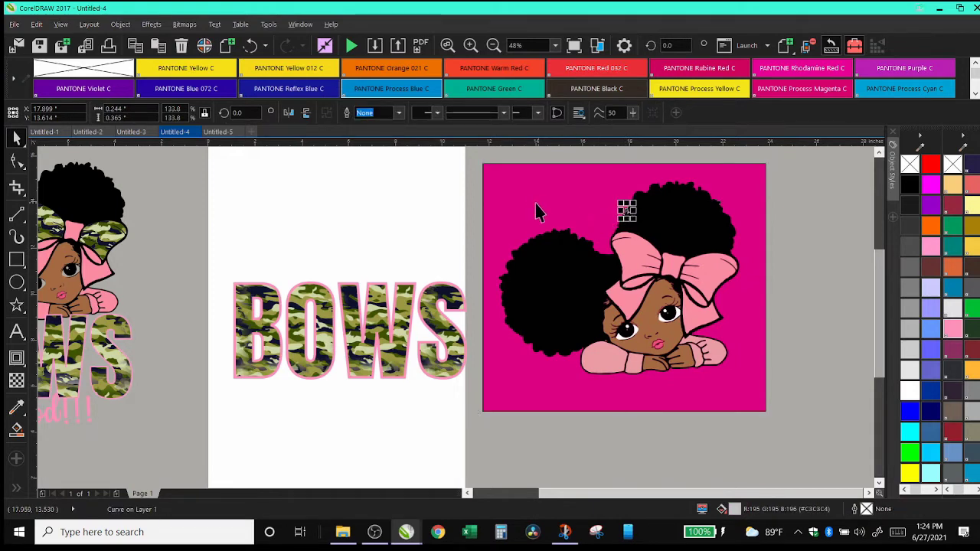
pyautogui.press('Escape')
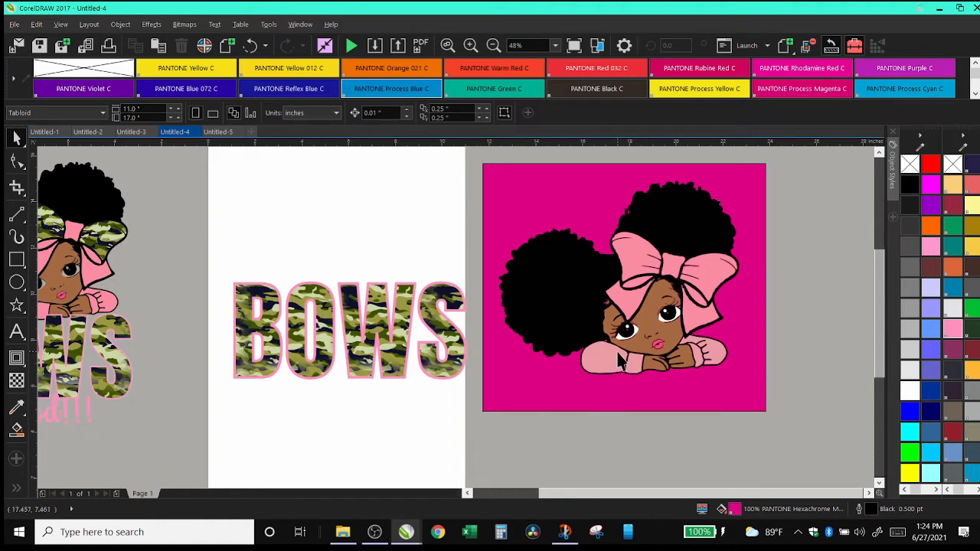
# Try a new colour on the lips, undo it, then delete the pink background rectangle.
pyautogui.click(659, 346)
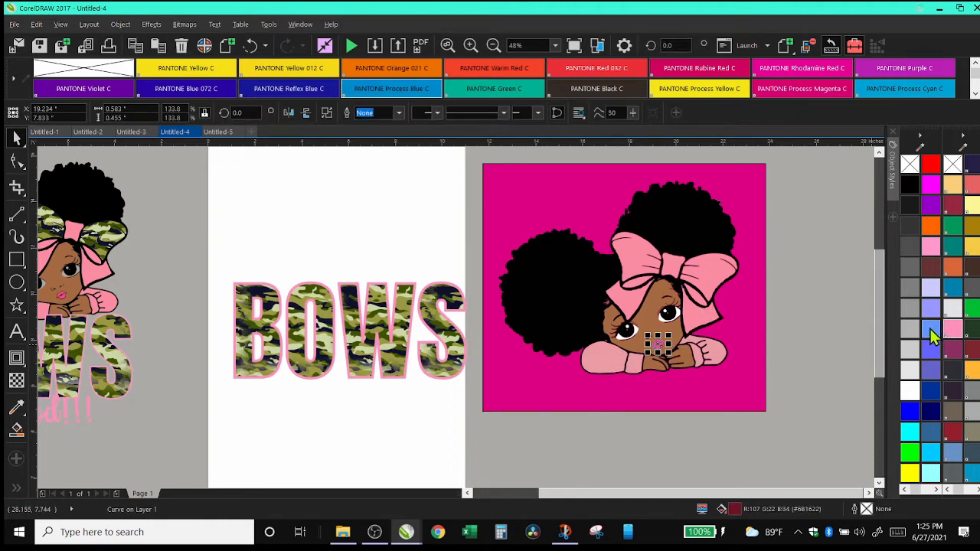
pyautogui.click(816, 400)
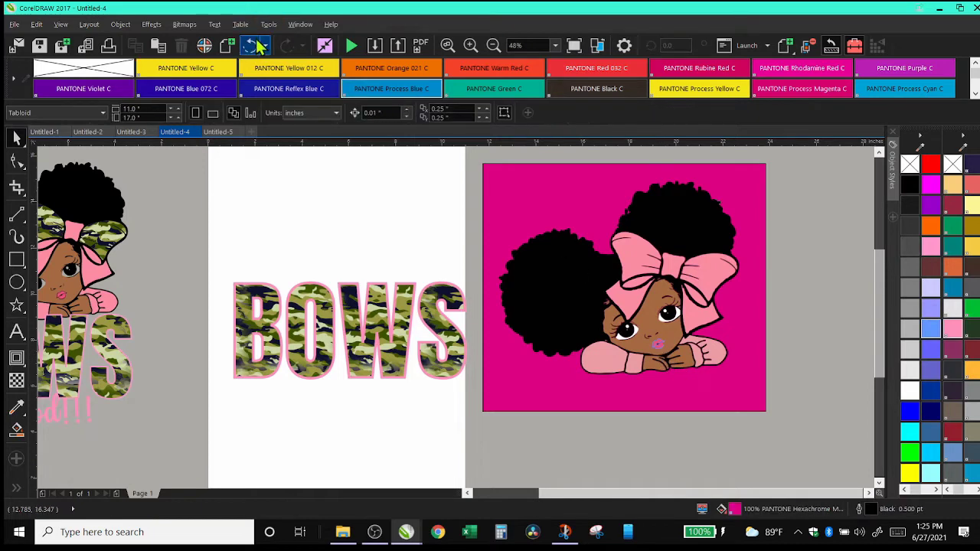
pyautogui.click(258, 44)
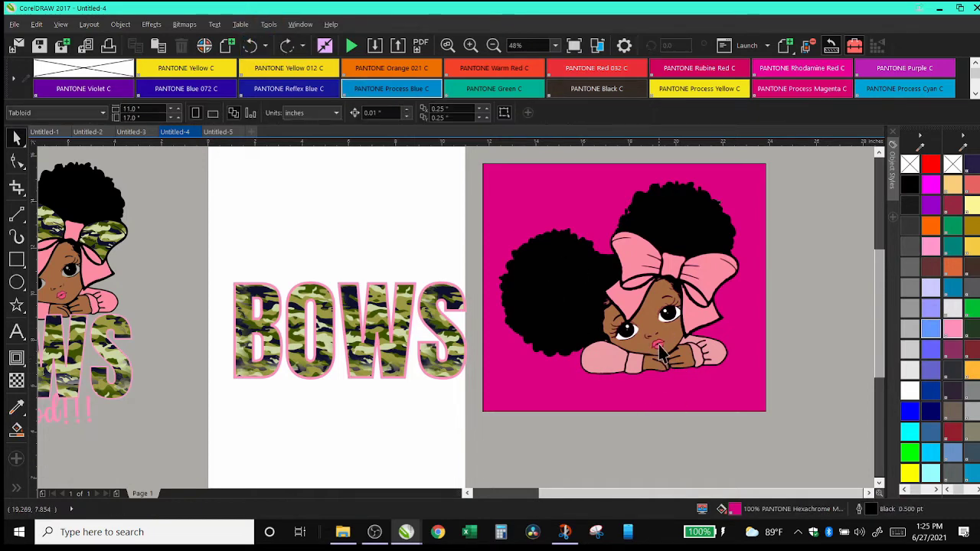
pyautogui.click(658, 343)
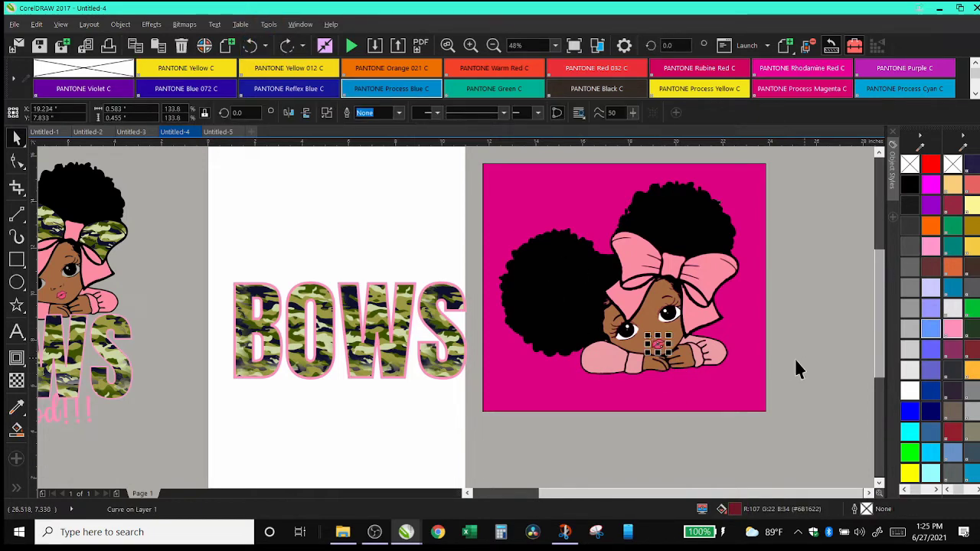
pyautogui.click(671, 376)
pyautogui.moveTo(671, 382); pyautogui.dragTo(832, 390)
pyautogui.press('Delete')
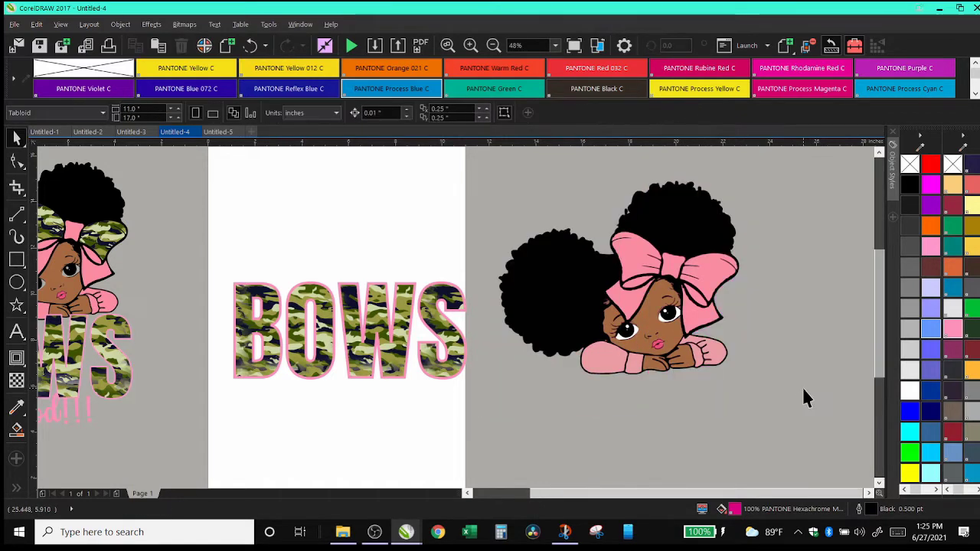
pyautogui.click(656, 342)
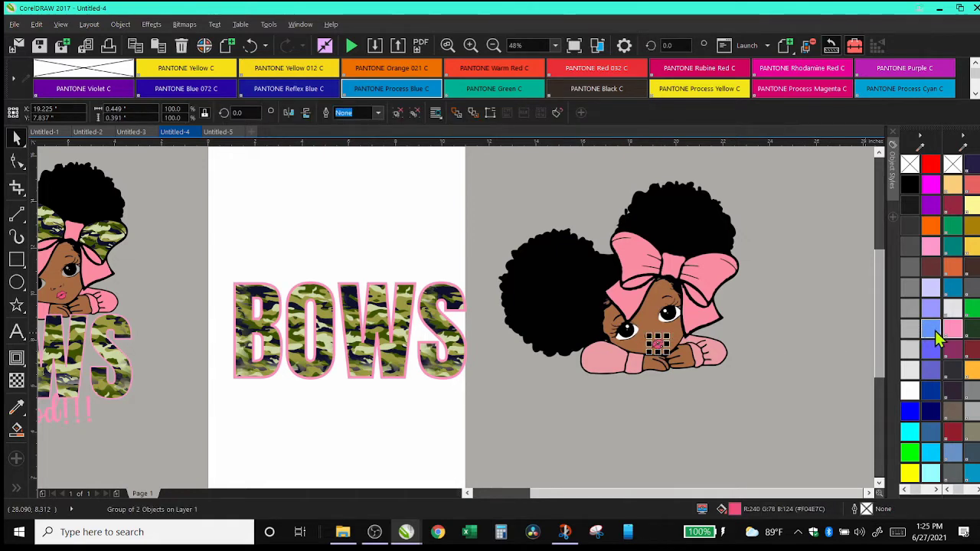
pyautogui.click(756, 431)
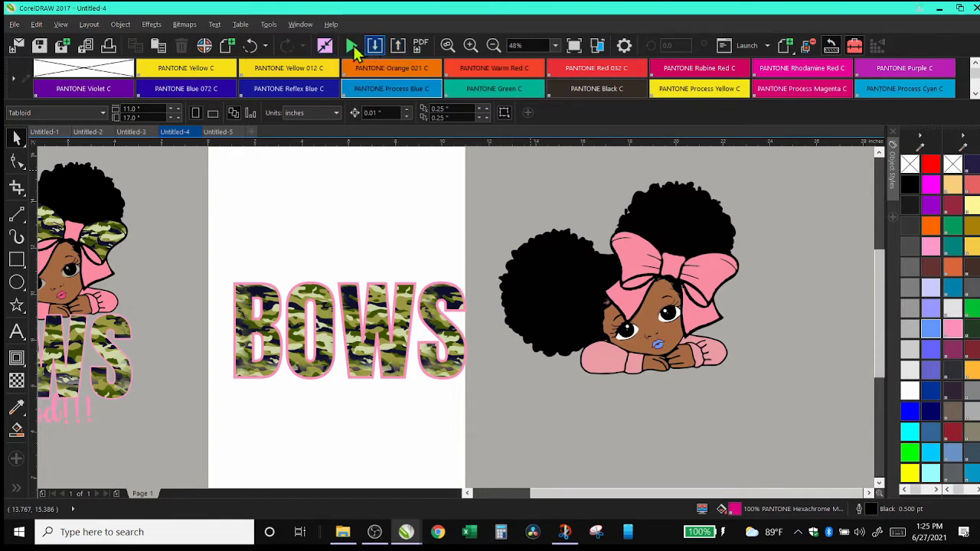
pyautogui.click(253, 48)
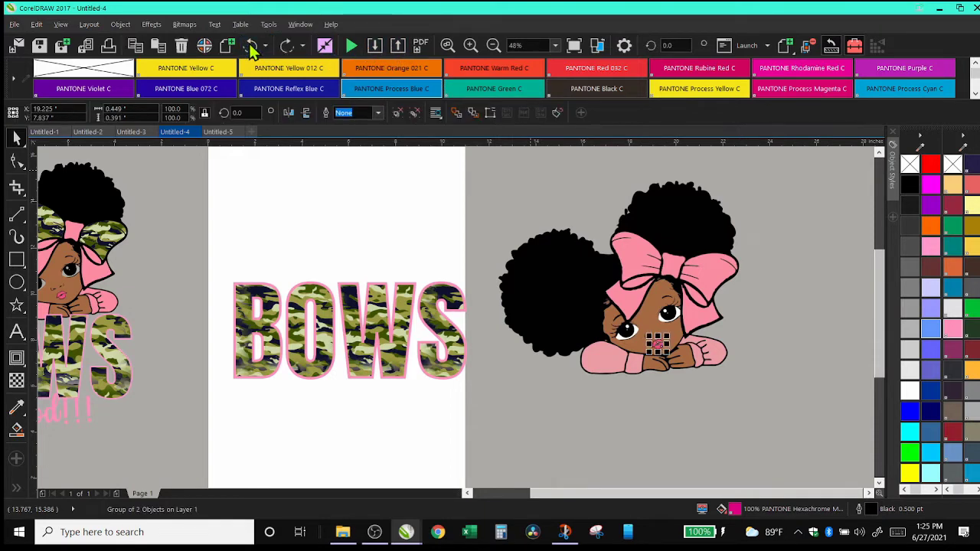
pyautogui.click(532, 203)
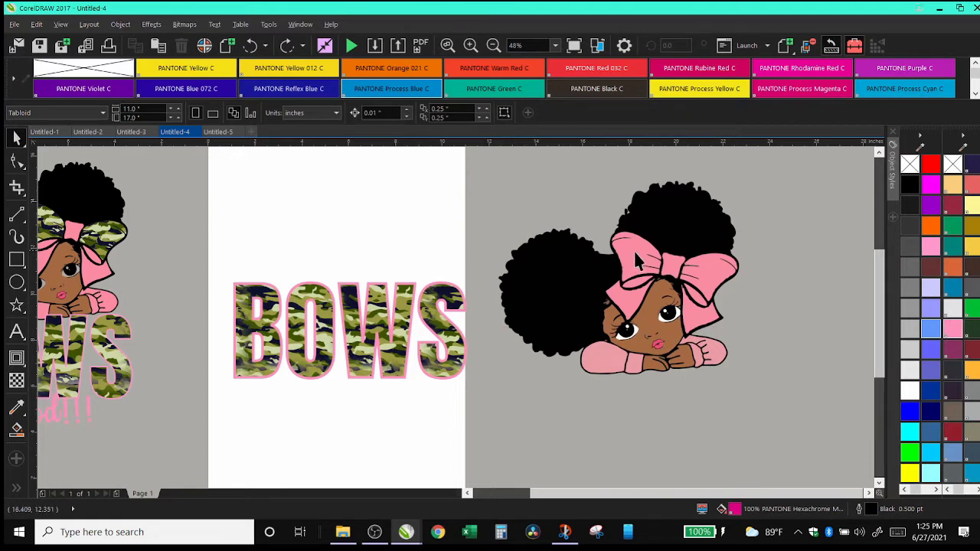
pyautogui.click(707, 272)
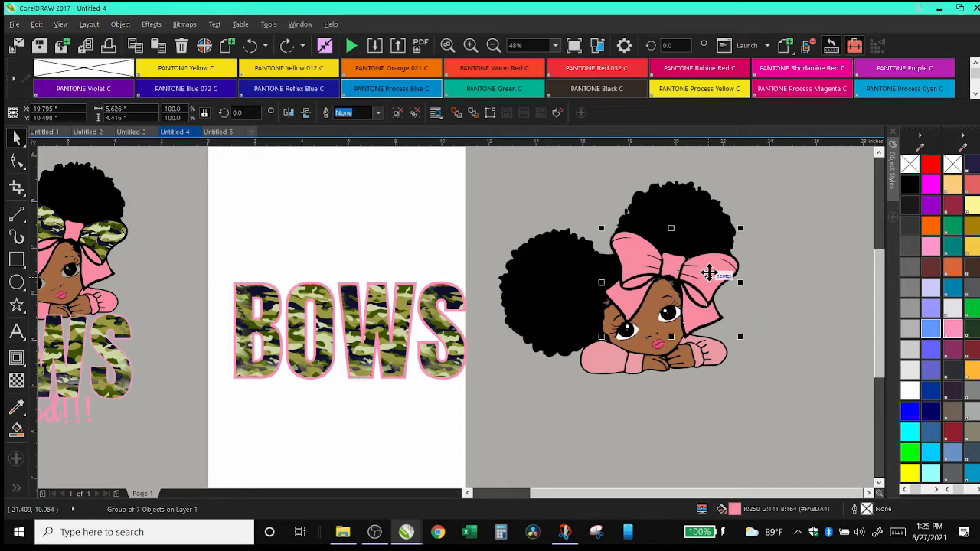
pyautogui.moveTo(708, 272); pyautogui.dragTo(804, 292)
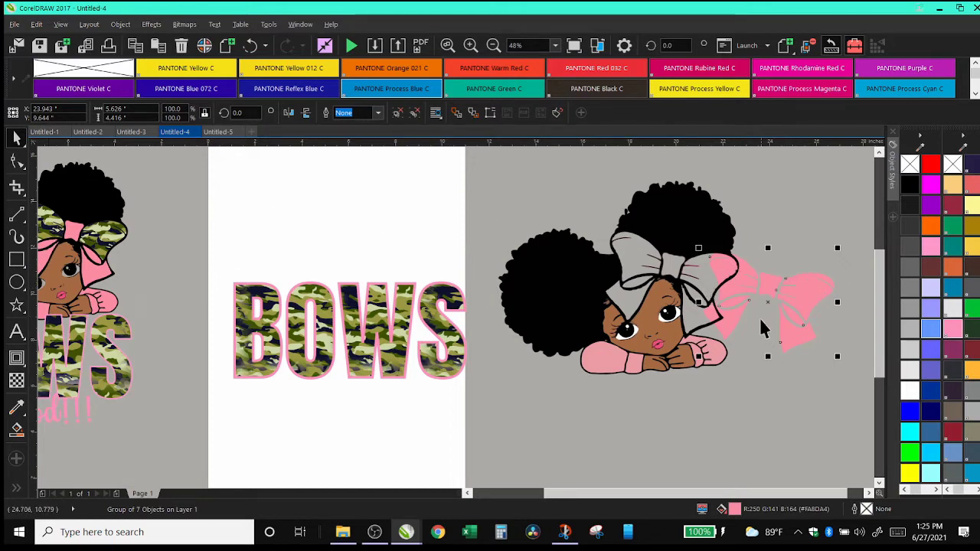
pyautogui.click(98, 235)
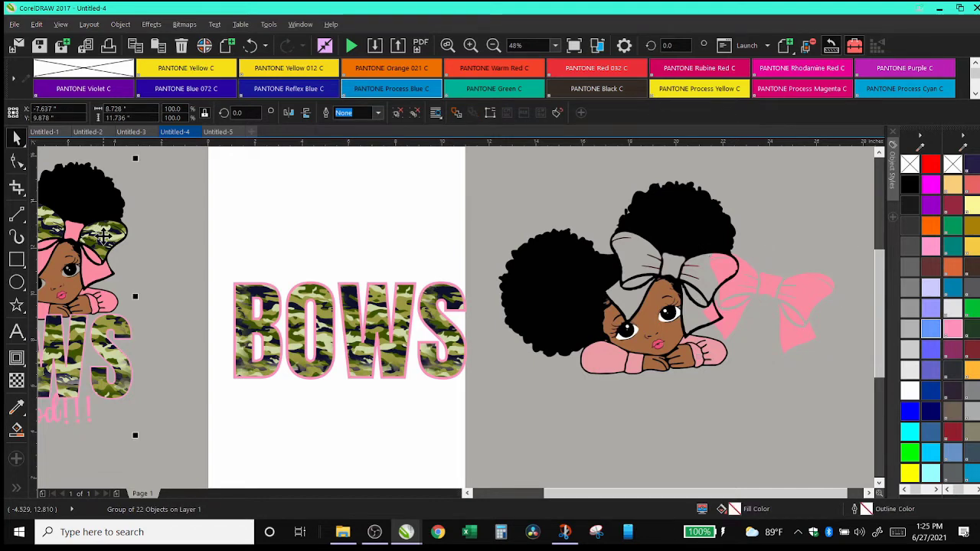
pyautogui.click(253, 47)
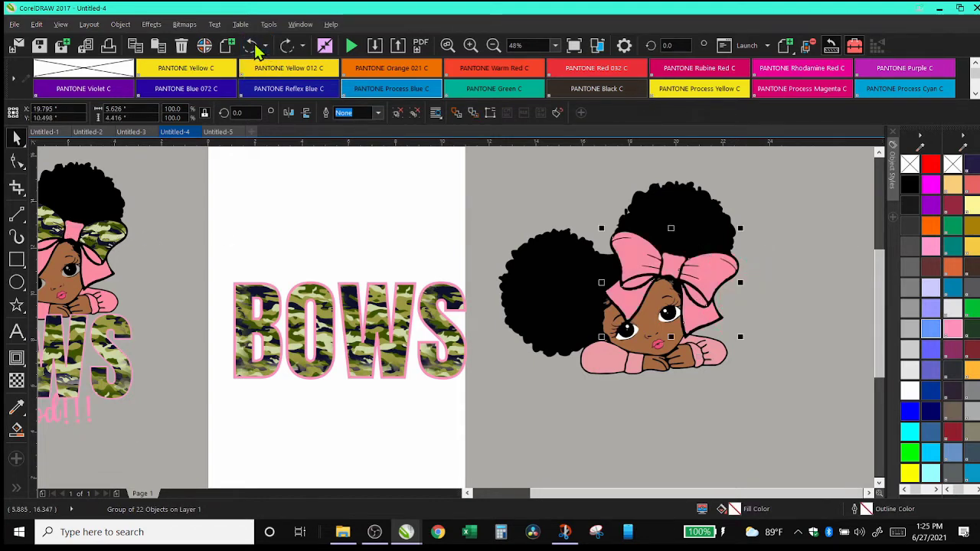
pyautogui.click(825, 358)
pyautogui.click(705, 278)
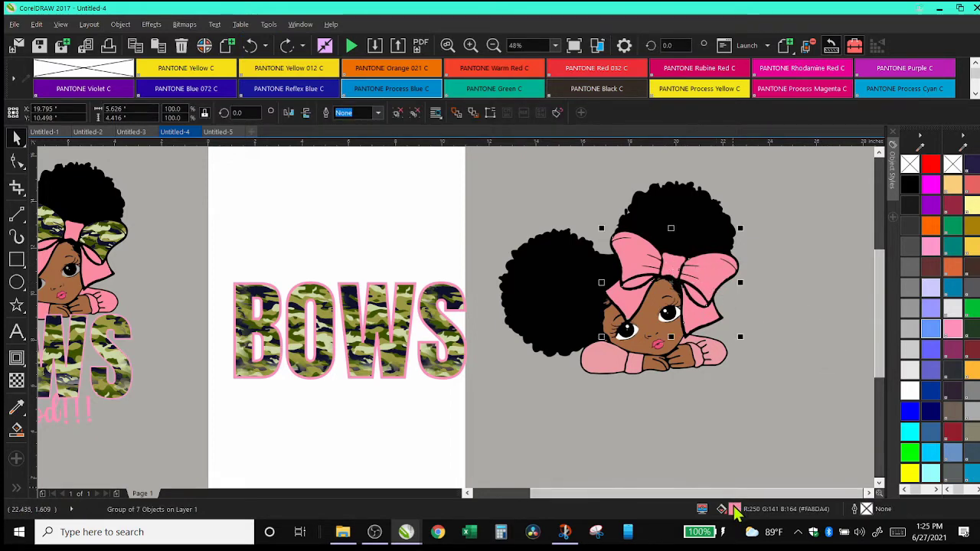
# Apply the Green Camo bitmap pattern fill to the girl's bow, undoing a trial move afterwards.
pyautogui.hotkey('shift', 'F11')
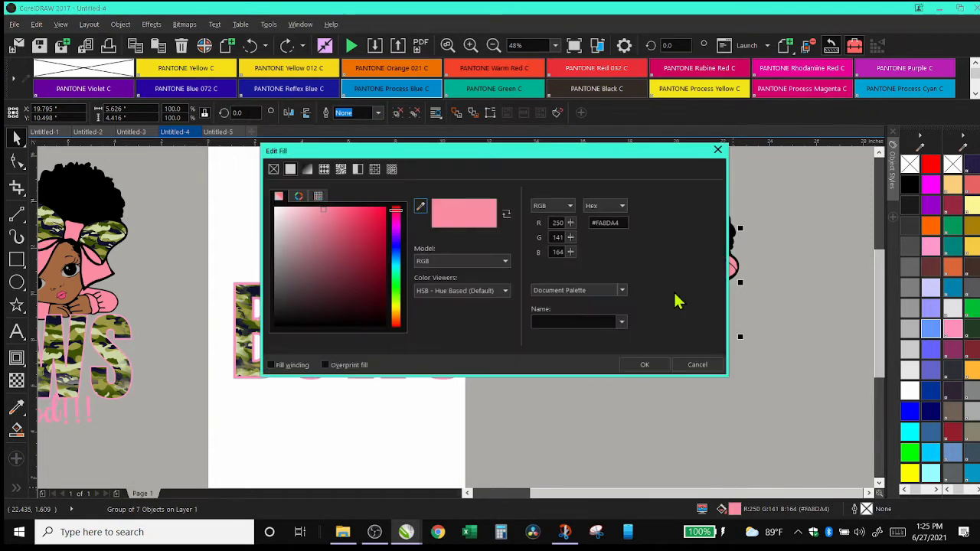
pyautogui.click(341, 169)
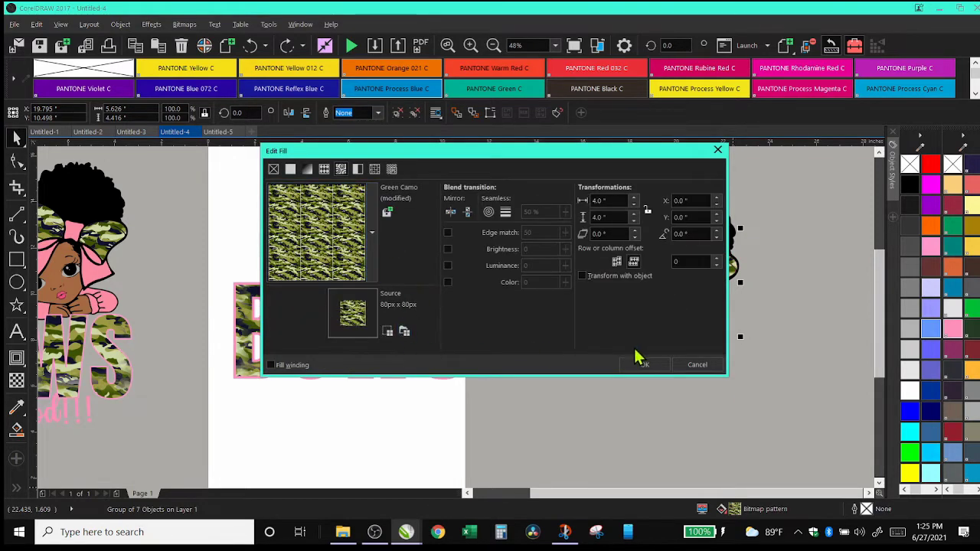
pyautogui.click(643, 365)
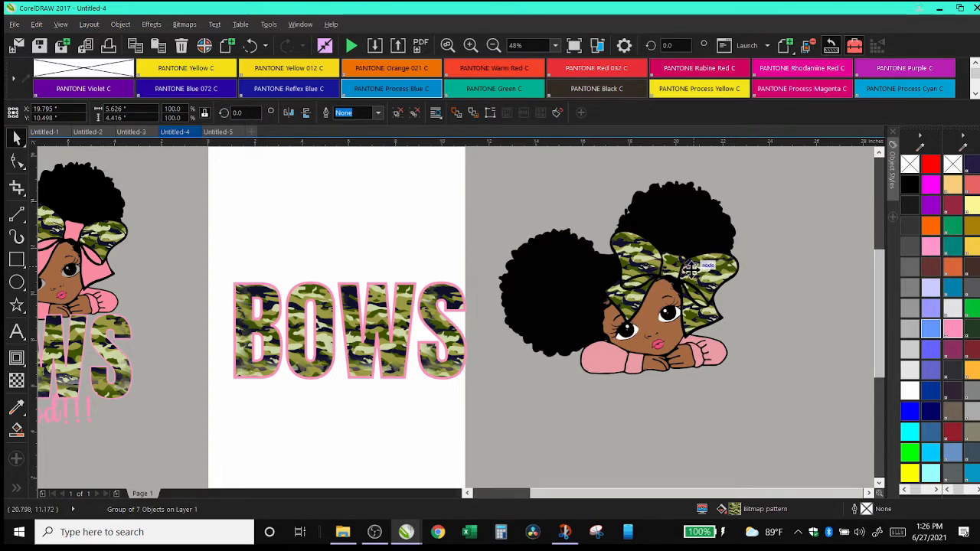
pyautogui.moveTo(670, 266); pyautogui.dragTo(708, 271)
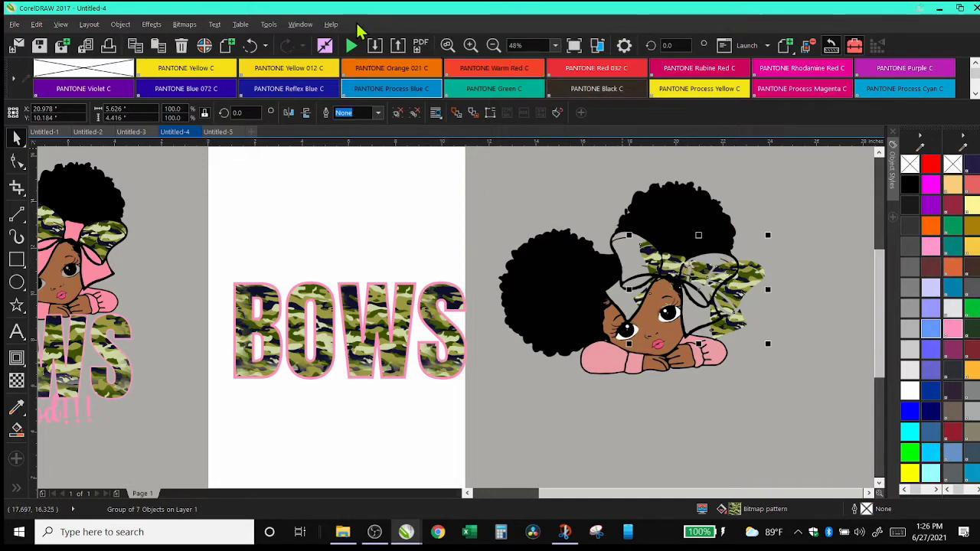
pyautogui.click(250, 46)
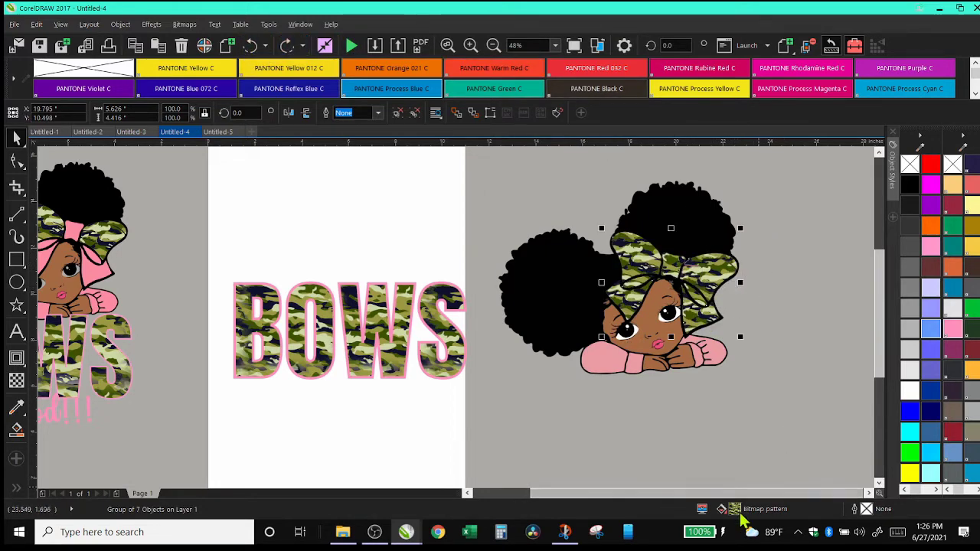
# Select the bow group and try a small rightward nudge, then undo it.
pyautogui.moveTo(767, 242); pyautogui.dragTo(670, 280)
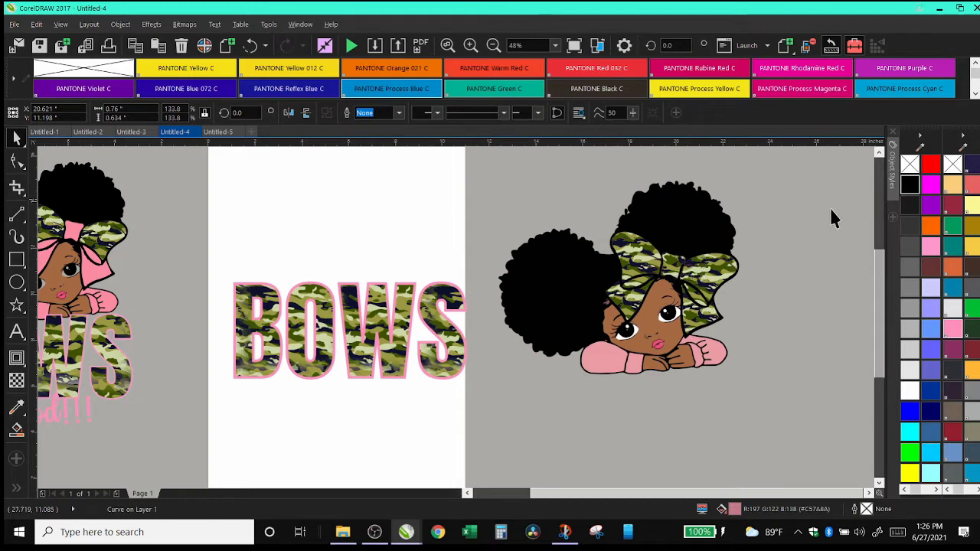
pyautogui.click(759, 253)
pyautogui.moveTo(760, 252); pyautogui.dragTo(712, 289)
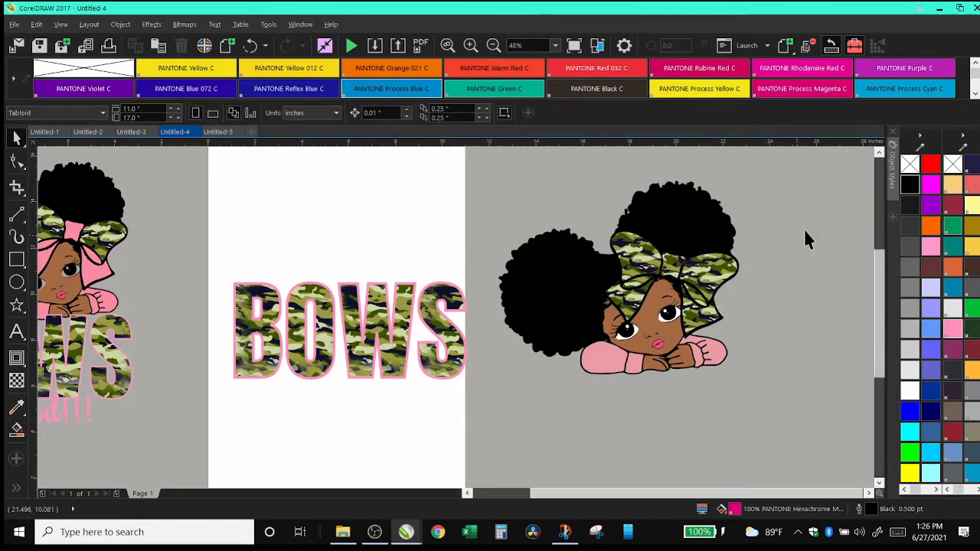
pyautogui.click(732, 279)
pyautogui.click(735, 272)
pyautogui.click(731, 268)
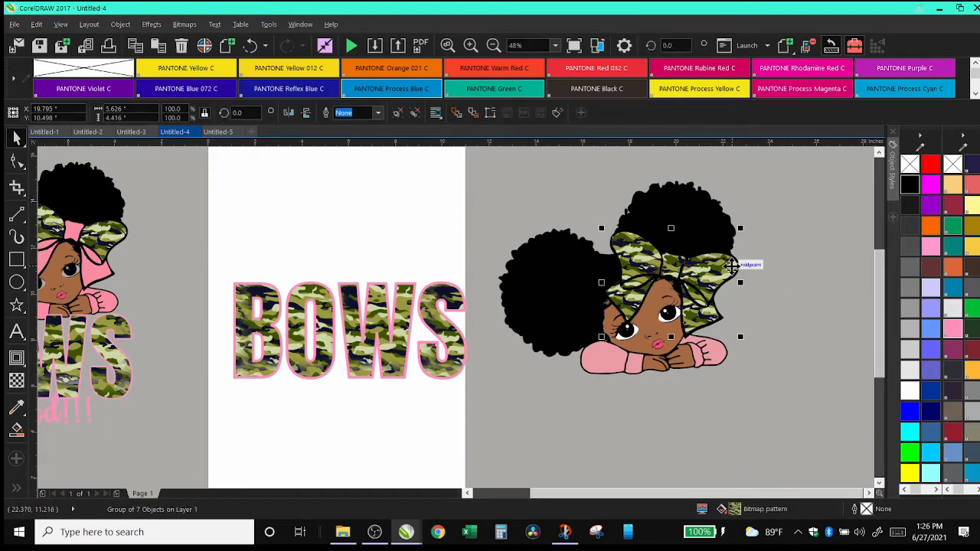
pyautogui.moveTo(731, 266)
pyautogui.mouseDown()
pyautogui.moveTo(741, 258)
pyautogui.moveTo(748, 267)
pyautogui.mouseUp()
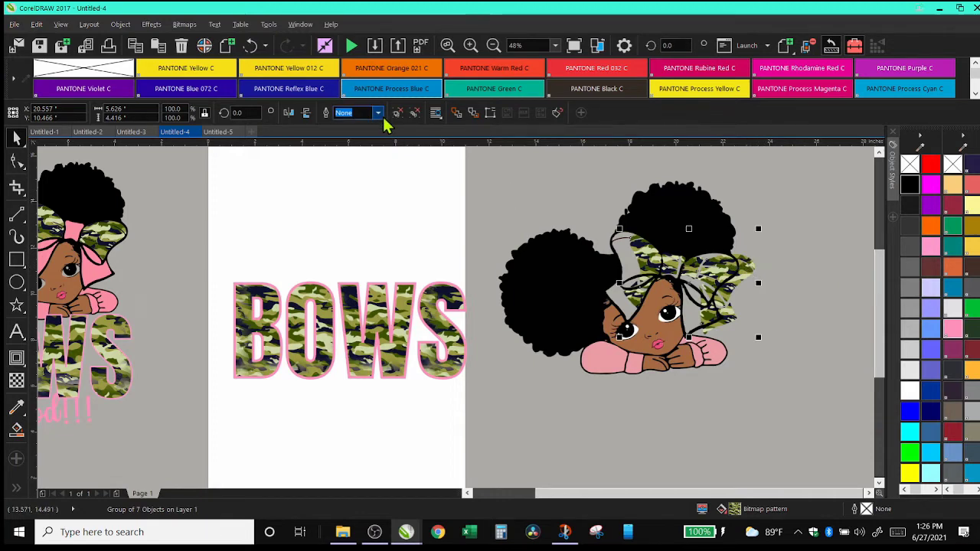
pyautogui.click(251, 45)
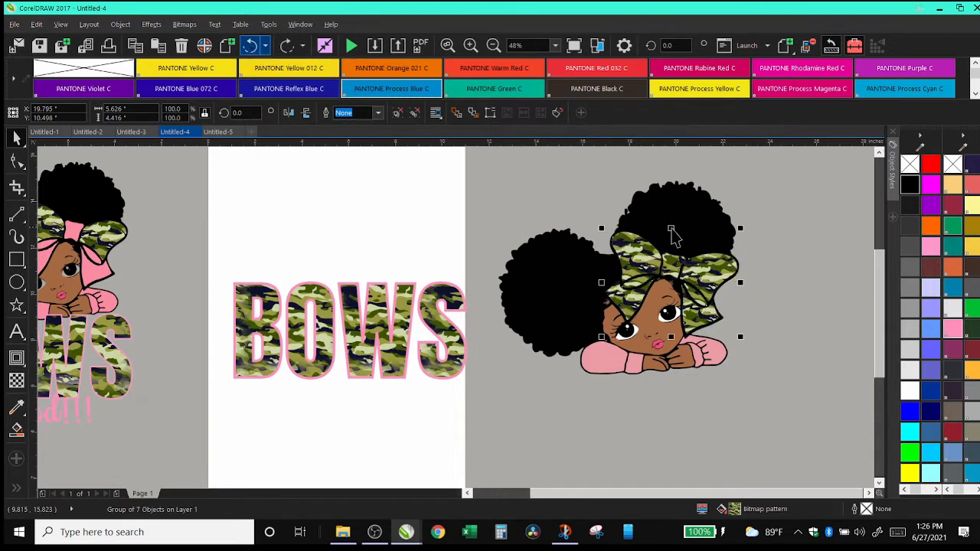
# Shift the camo bow pattern up and left on the girl's head.
pyautogui.click(589, 208)
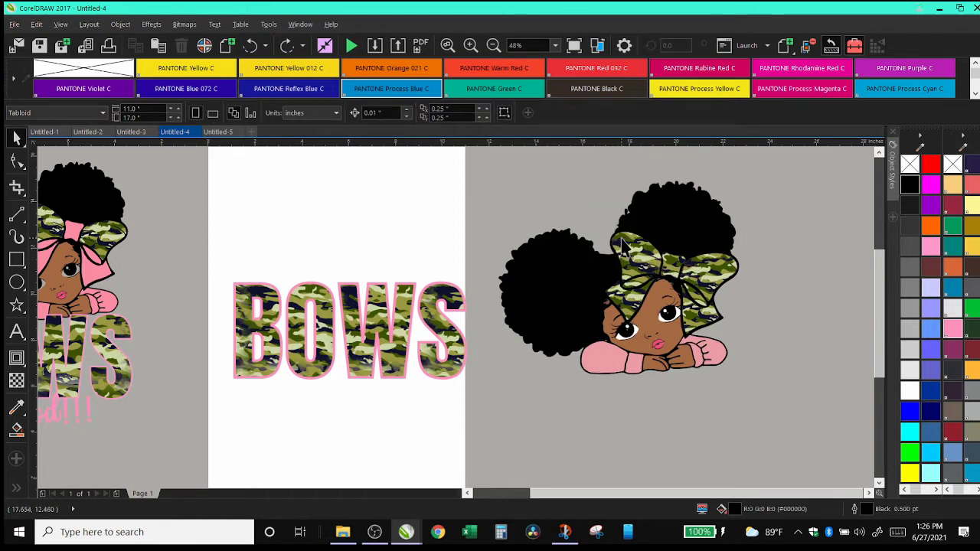
pyautogui.click(623, 242)
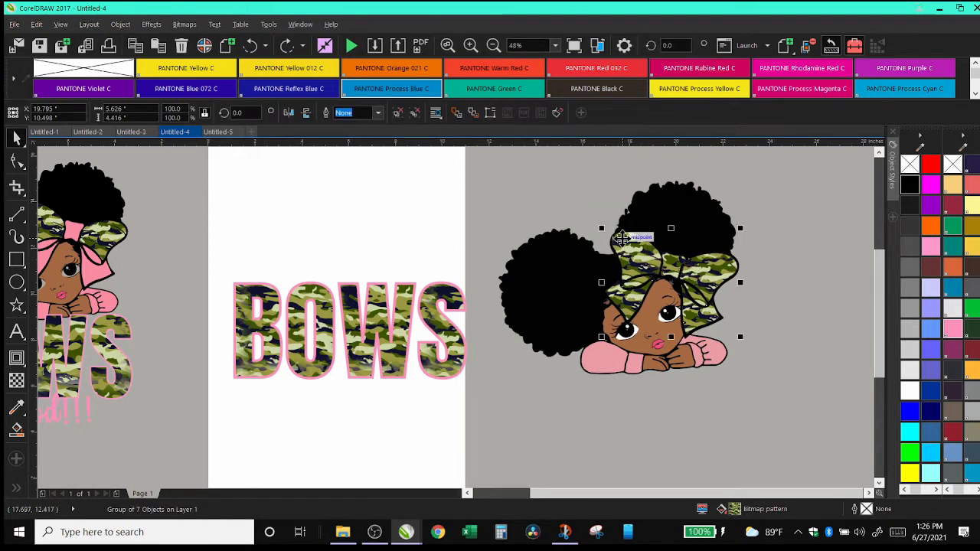
pyautogui.moveTo(622, 239); pyautogui.dragTo(605, 235)
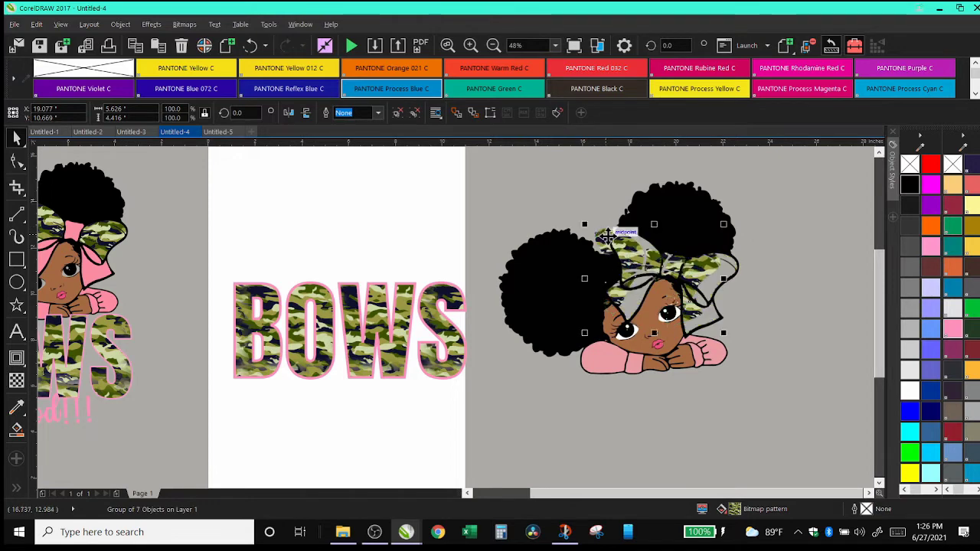
pyautogui.click(737, 273)
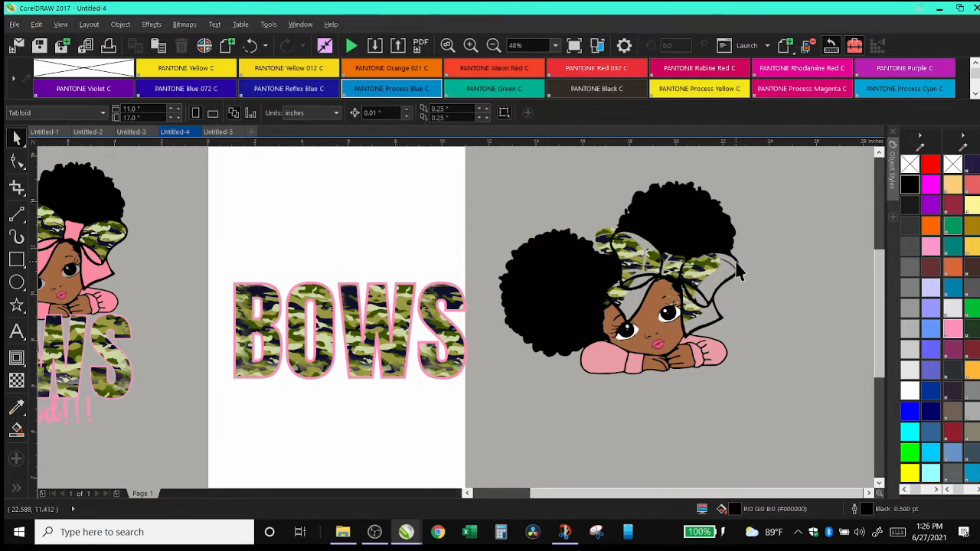
# Give the girl group a black hairline outline and move the camo bow to the lower right.
pyautogui.click(737, 268)
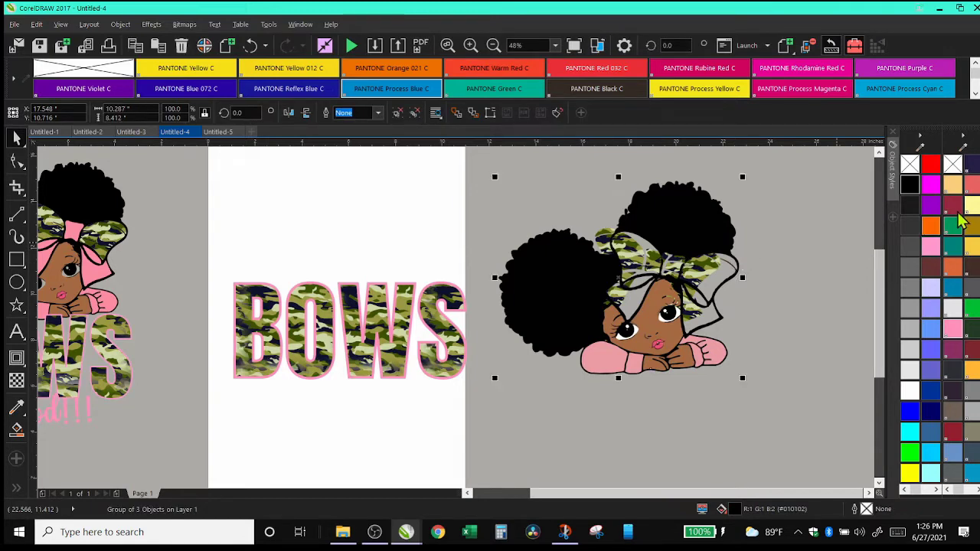
pyautogui.rightClick(910, 191)
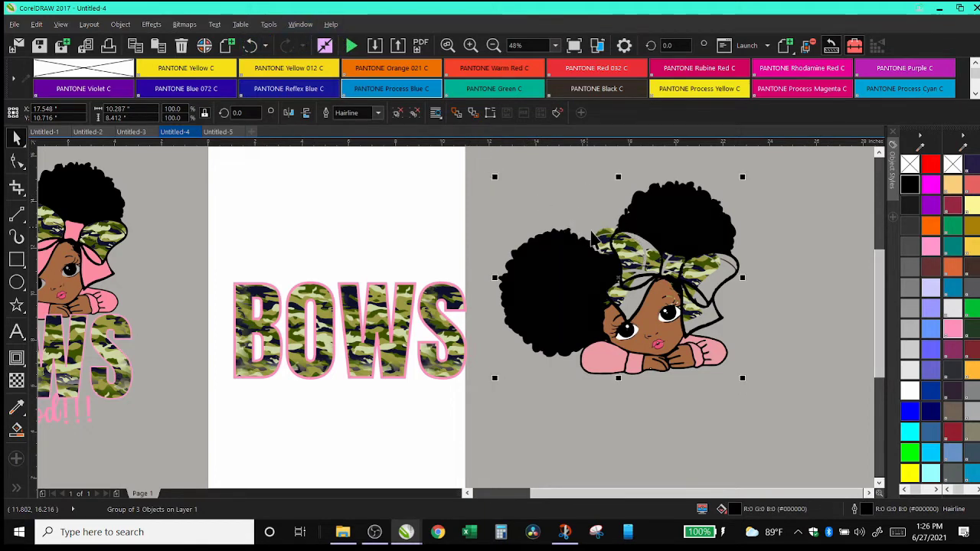
pyautogui.keyDown('ctrl'); pyautogui.click(642, 253); pyautogui.keyUp('ctrl')
pyautogui.moveTo(692, 277); pyautogui.dragTo(834, 440)
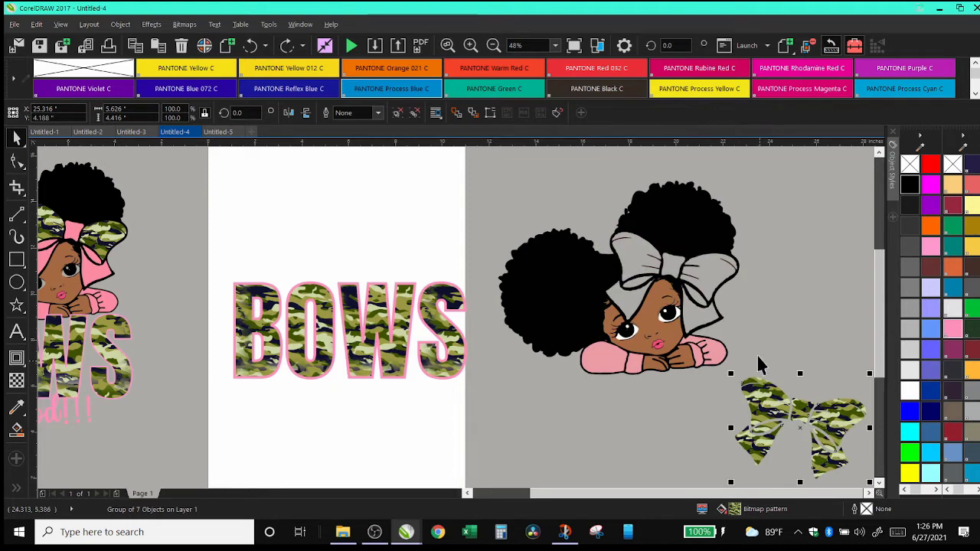
# Nudge the grey bow detail, undo that move, and select a small curve near the bow.
pyautogui.keyDown('ctrl'); pyautogui.click(735, 266); pyautogui.keyUp('ctrl')
pyautogui.moveTo(753, 272); pyautogui.dragTo(754, 268)
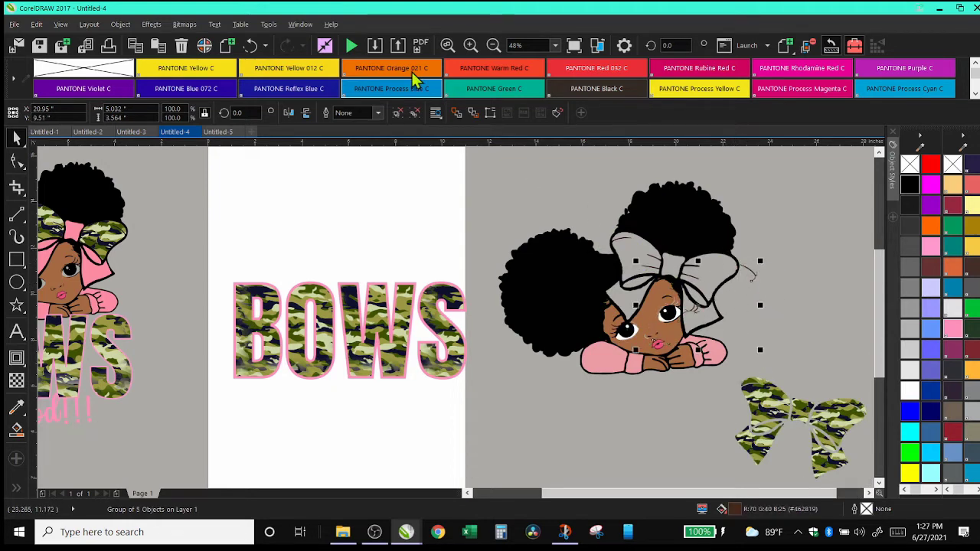
pyautogui.click(251, 46)
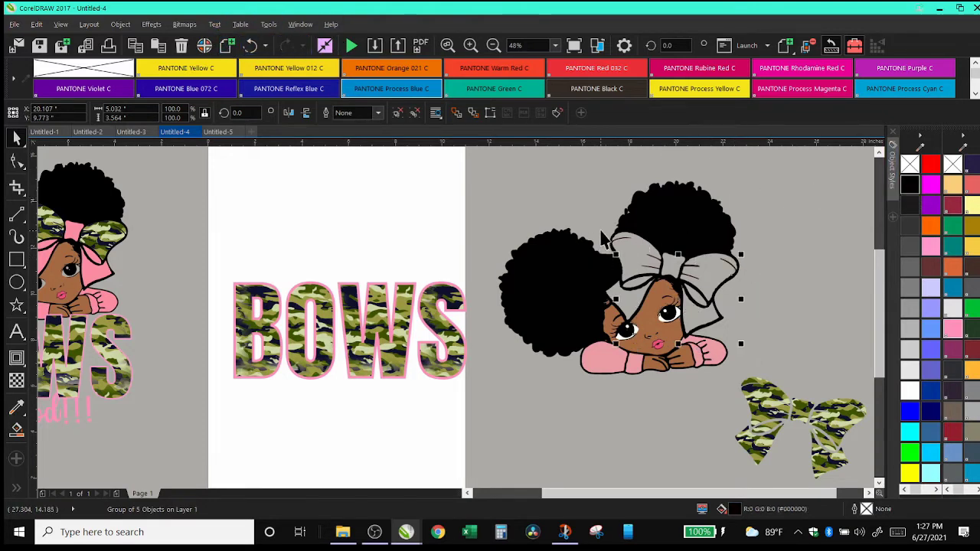
pyautogui.moveTo(589, 203); pyautogui.dragTo(756, 290)
# Set the girl's outline to black and drag the camo bow back onto her head.
pyautogui.click(907, 185)
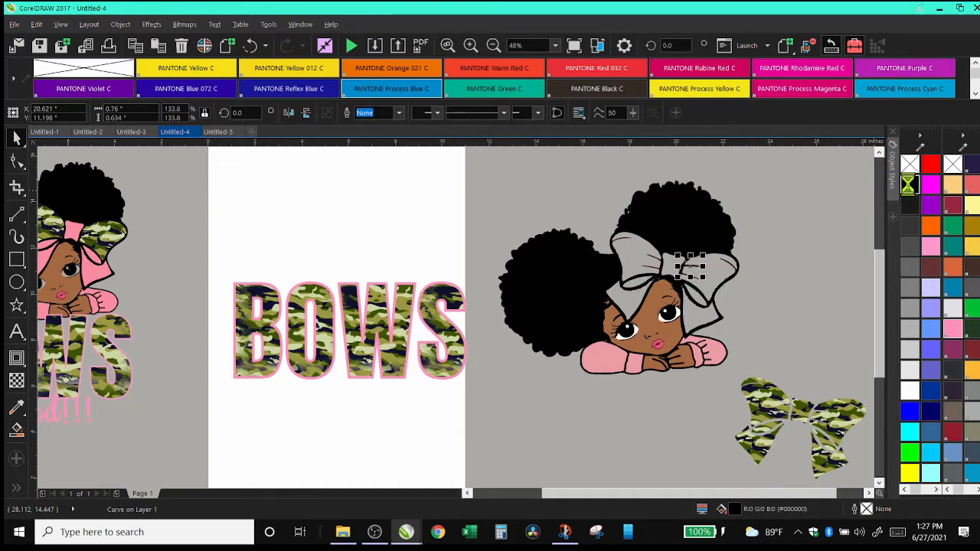
pyautogui.click(617, 241)
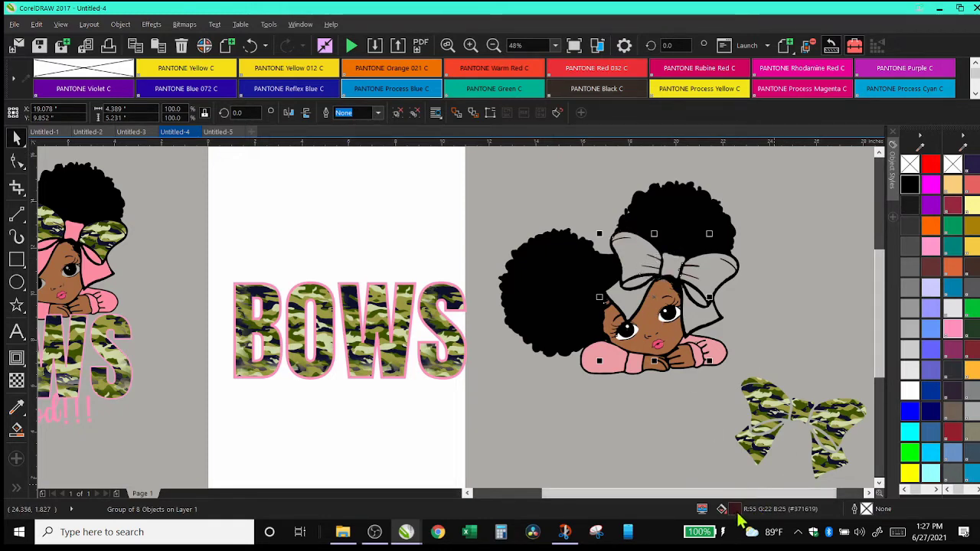
pyautogui.rightClick(910, 193)
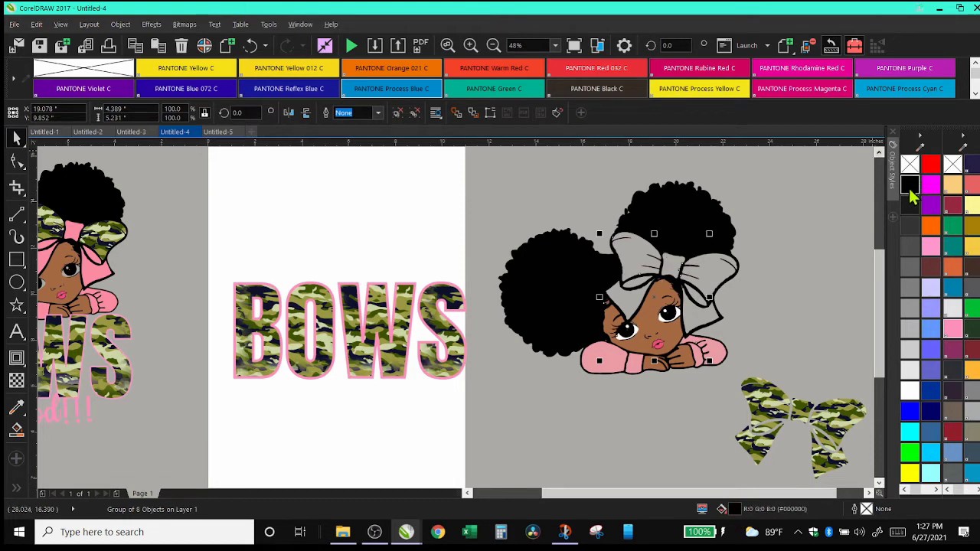
pyautogui.click(777, 413)
pyautogui.moveTo(777, 414); pyautogui.dragTo(674, 280)
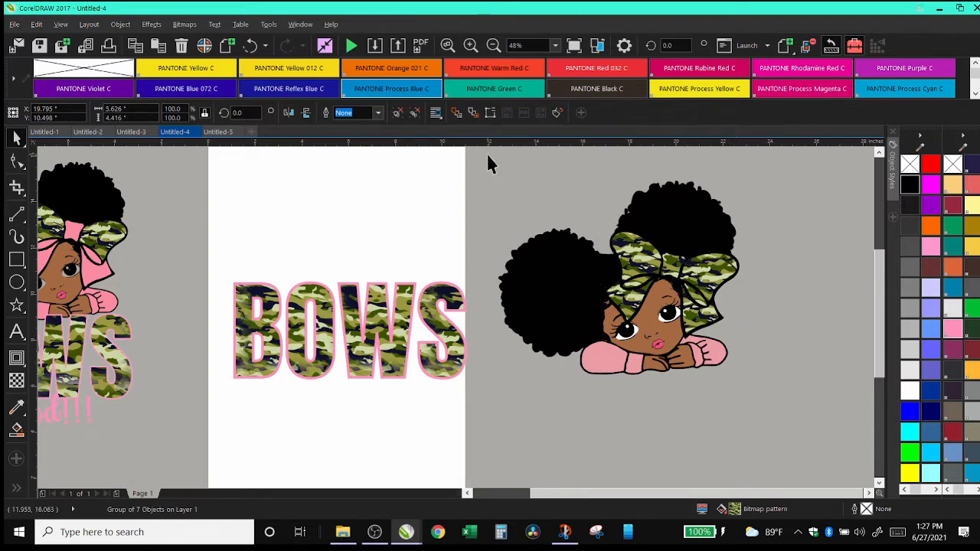
pyautogui.click(763, 151)
# Group the girl's 20 pieces with Ctrl+G and move her onto the camo BOWS text.
pyautogui.moveTo(640, 191); pyautogui.dragTo(480, 402)
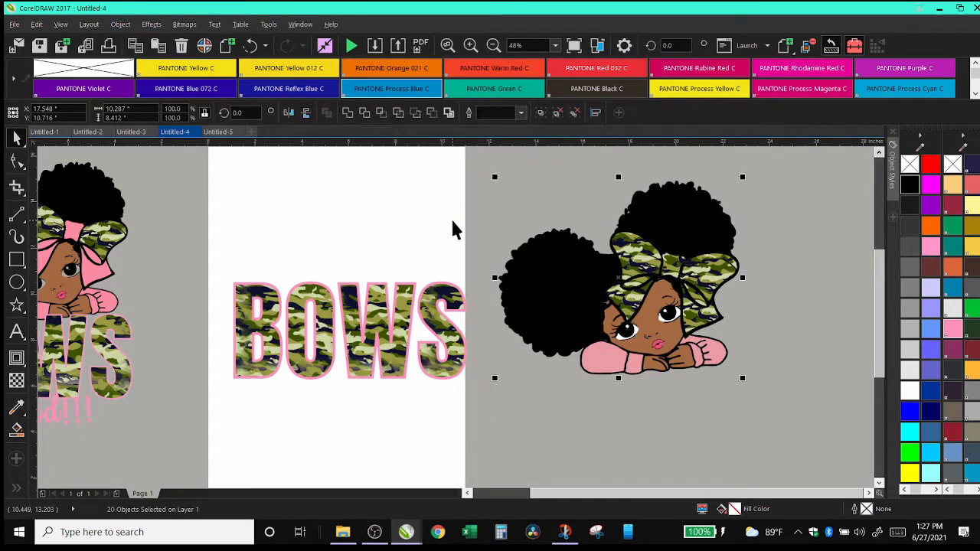
pyautogui.hotkey('ctrl', 'g')
pyautogui.moveTo(649, 275); pyautogui.dragTo(380, 231)
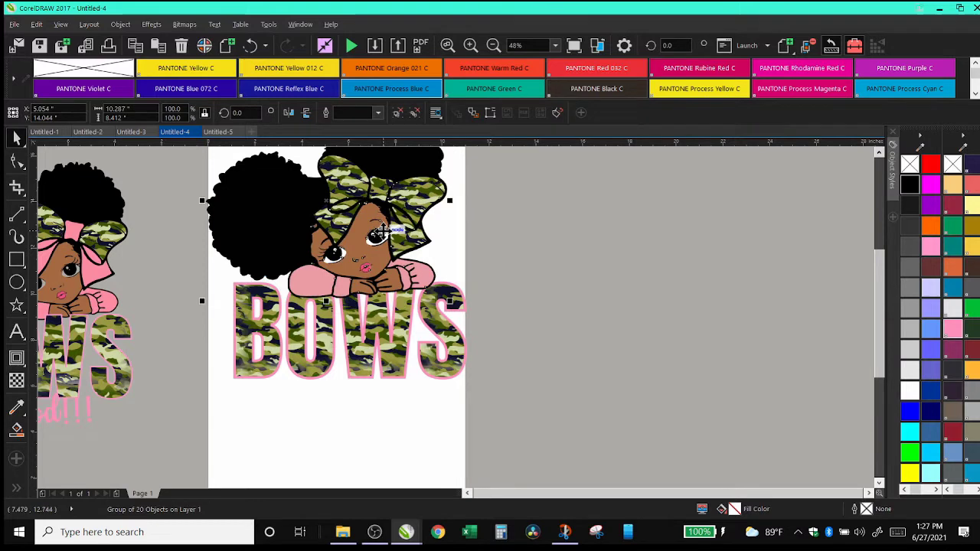
pyautogui.click(493, 46)
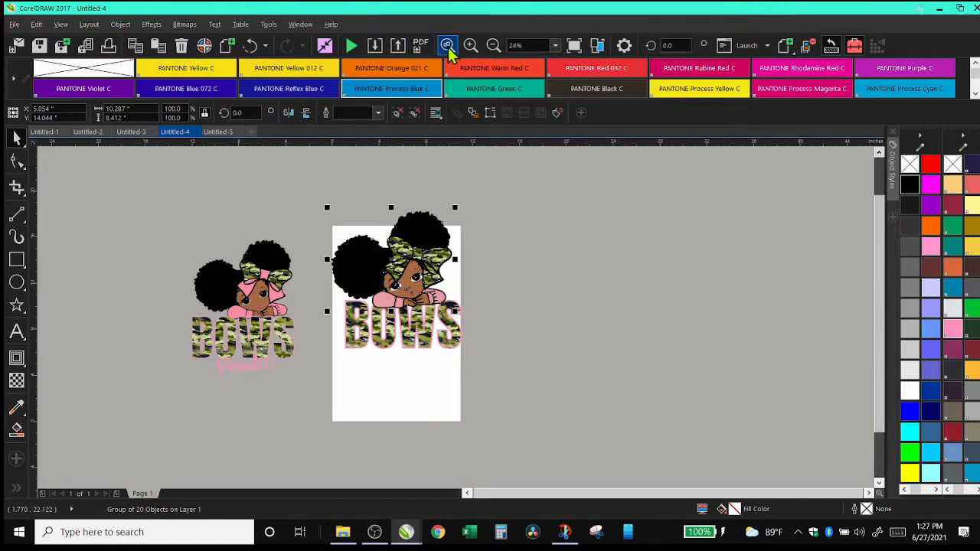
pyautogui.click(469, 46)
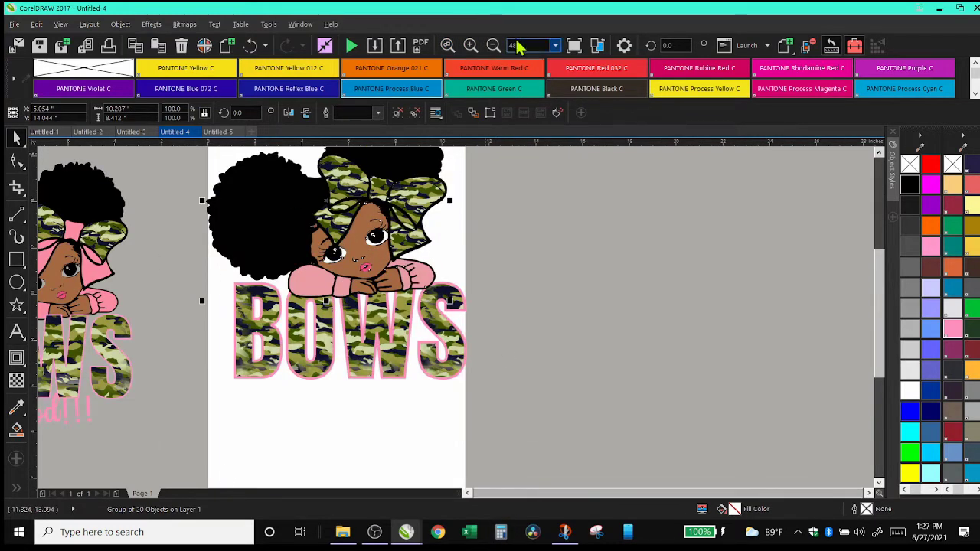
pyautogui.click(494, 46)
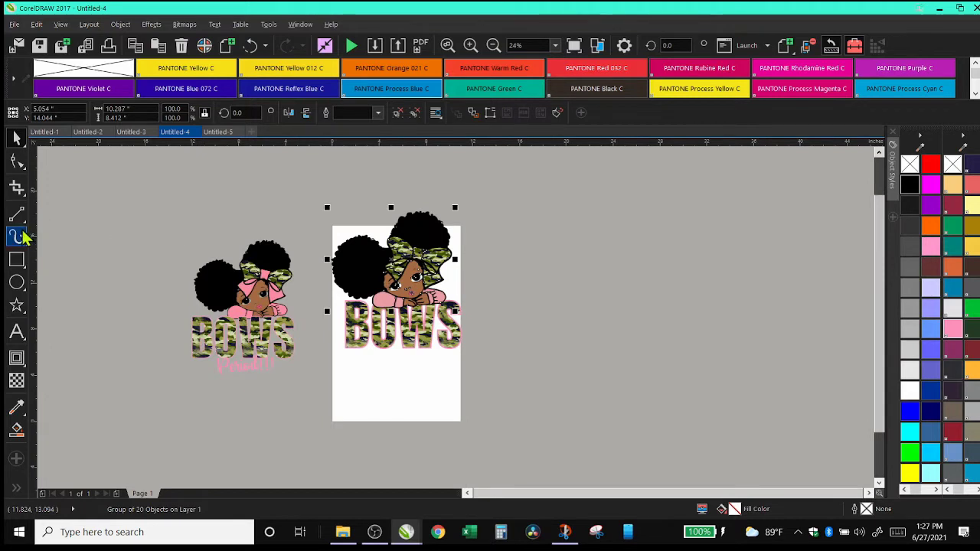
pyautogui.click(19, 259)
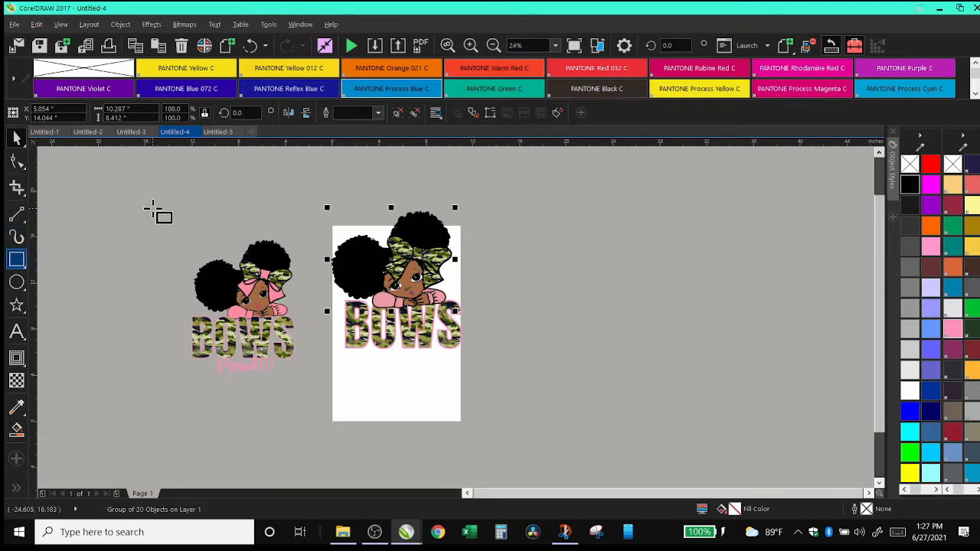
# Draw a rectangle around the left design and fill it white.
pyautogui.moveTo(154, 207); pyautogui.dragTo(314, 385)
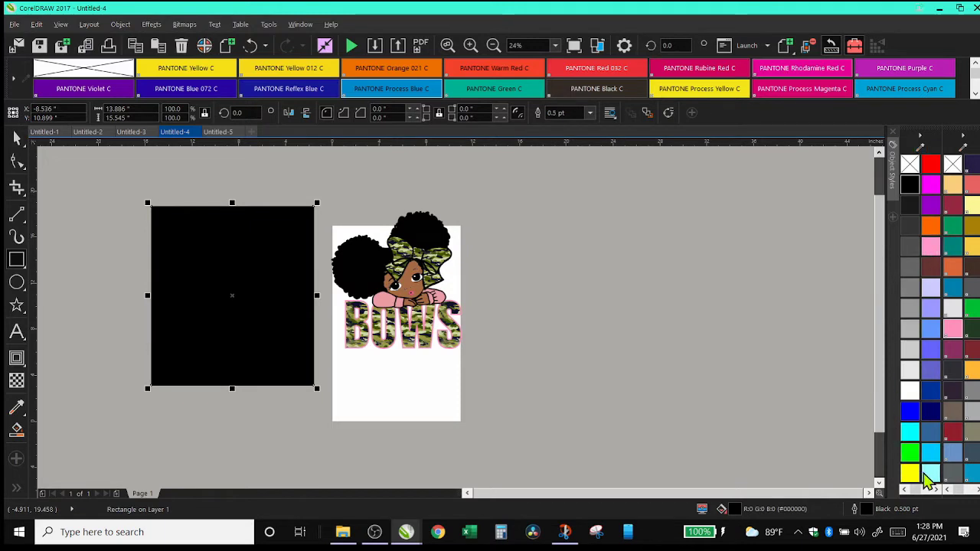
pyautogui.click(930, 473)
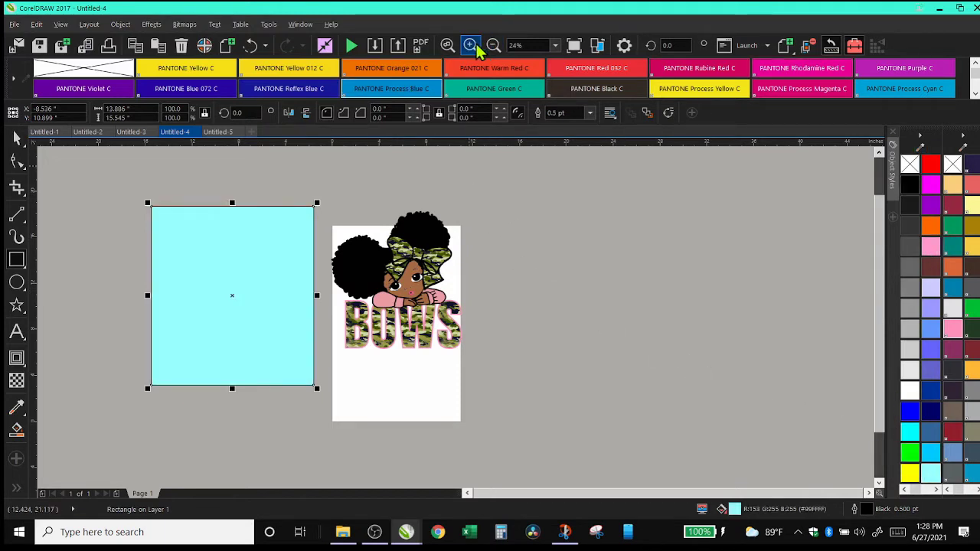
pyautogui.click(910, 391)
# Send the white rectangle to the back of the page, resize it to frame the design, and zoom to fit both designs.
pyautogui.click(120, 24)
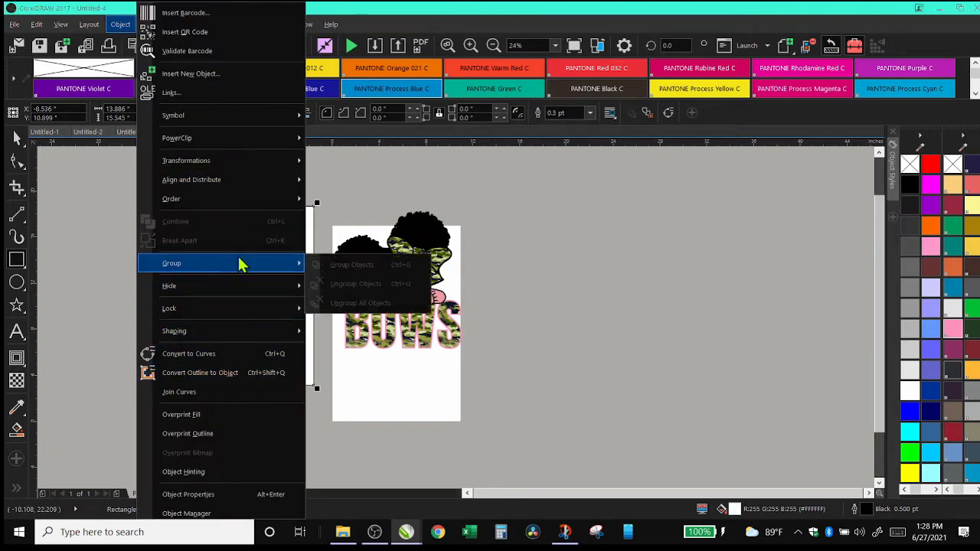
pyautogui.moveTo(198, 204)
pyautogui.click(339, 219)
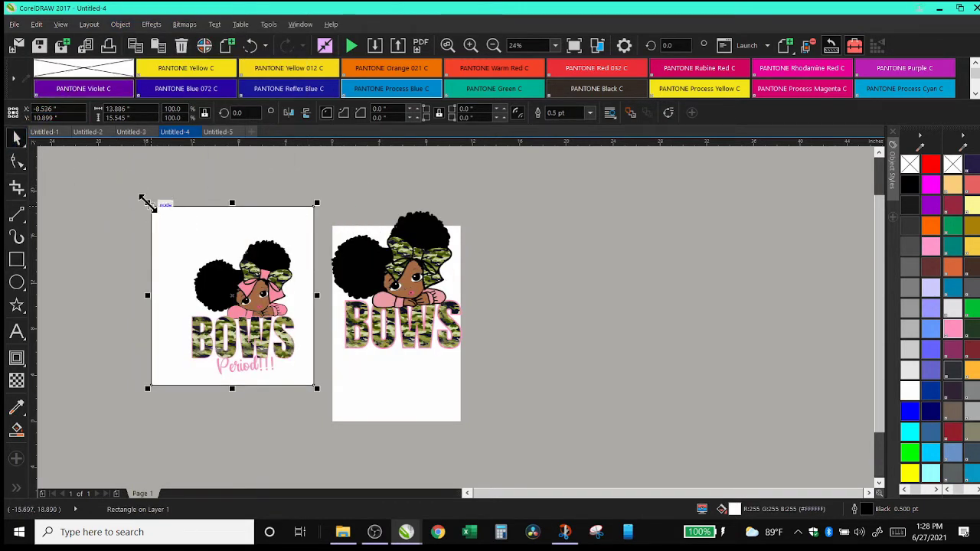
pyautogui.moveTo(147, 203); pyautogui.dragTo(173, 230)
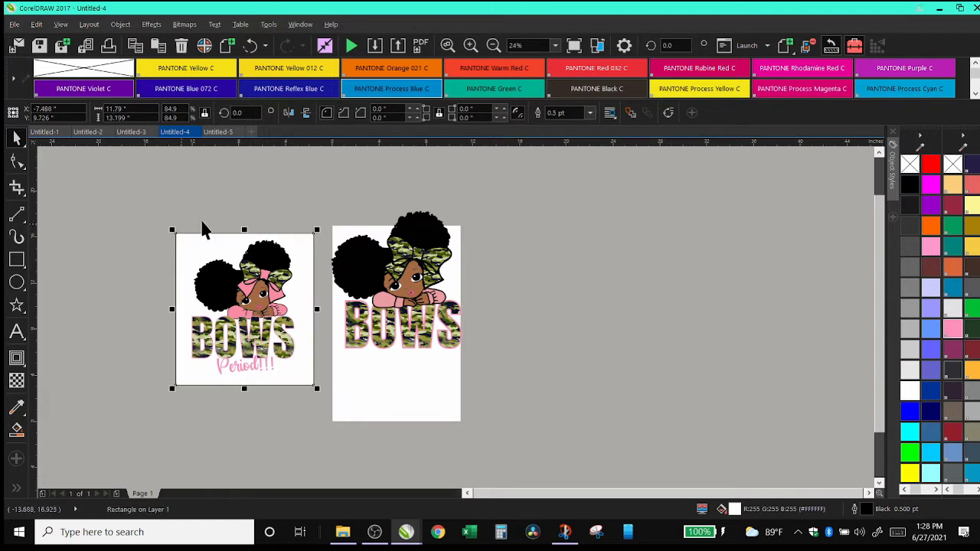
pyautogui.click(555, 45)
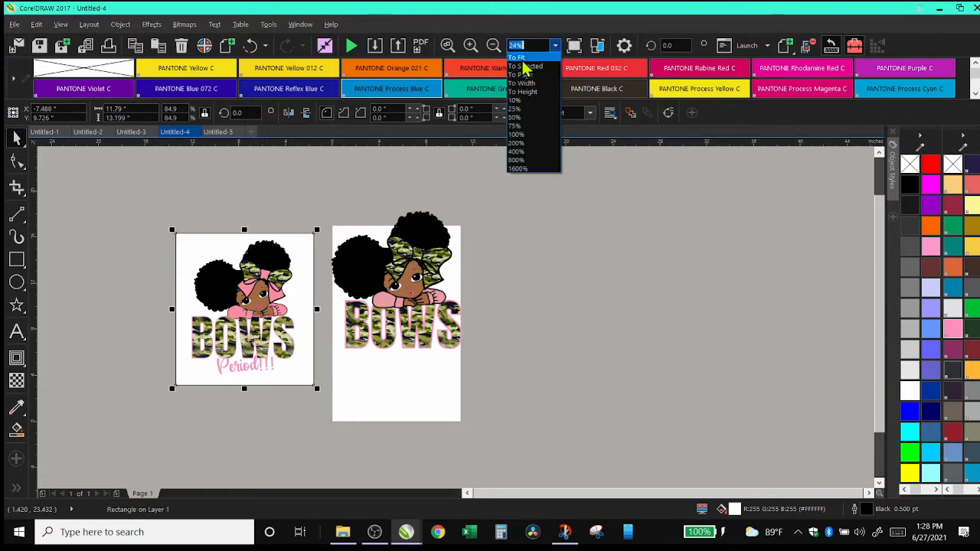
pyautogui.click(525, 61)
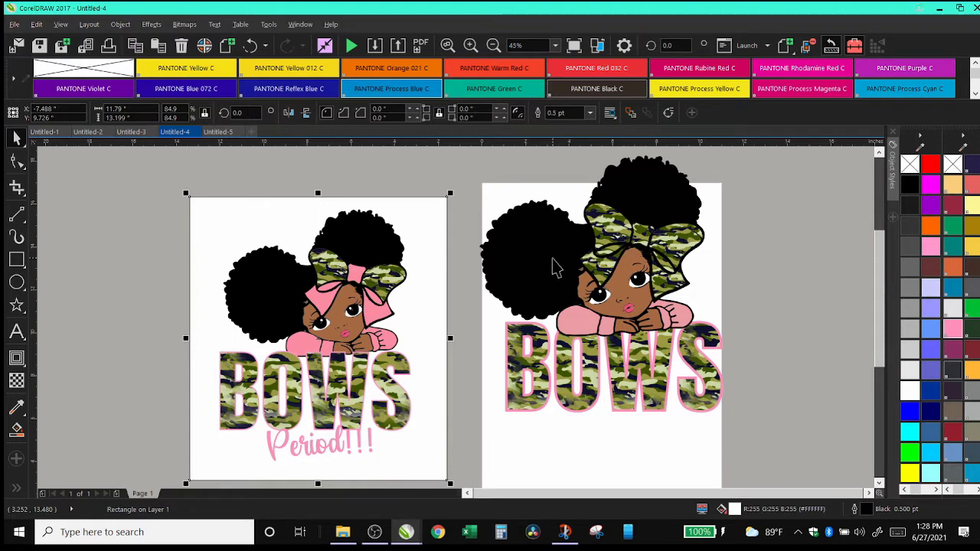
# Scale down the right-hand girl-and-BOWS artwork and move it lower and left on the page.
pyautogui.click(462, 156)
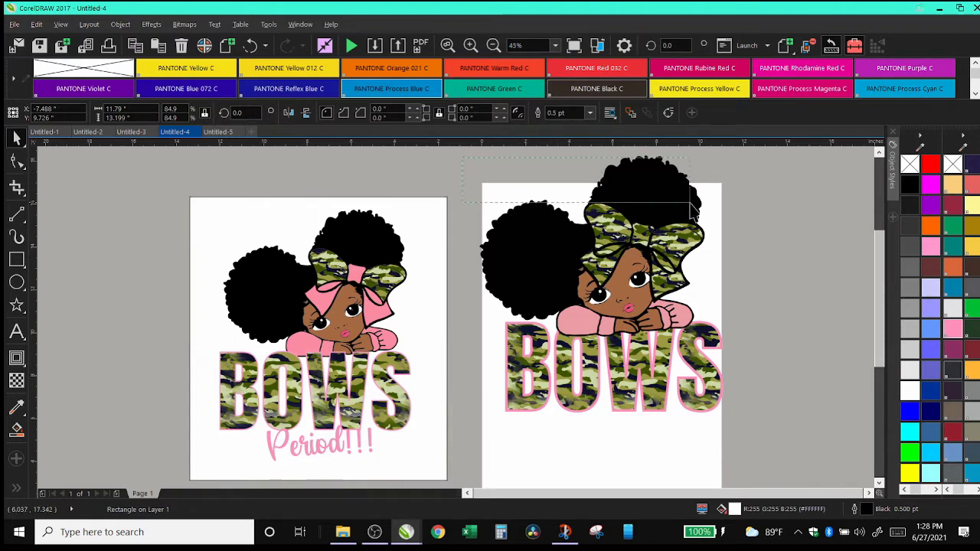
pyautogui.moveTo(753, 161); pyautogui.dragTo(476, 448)
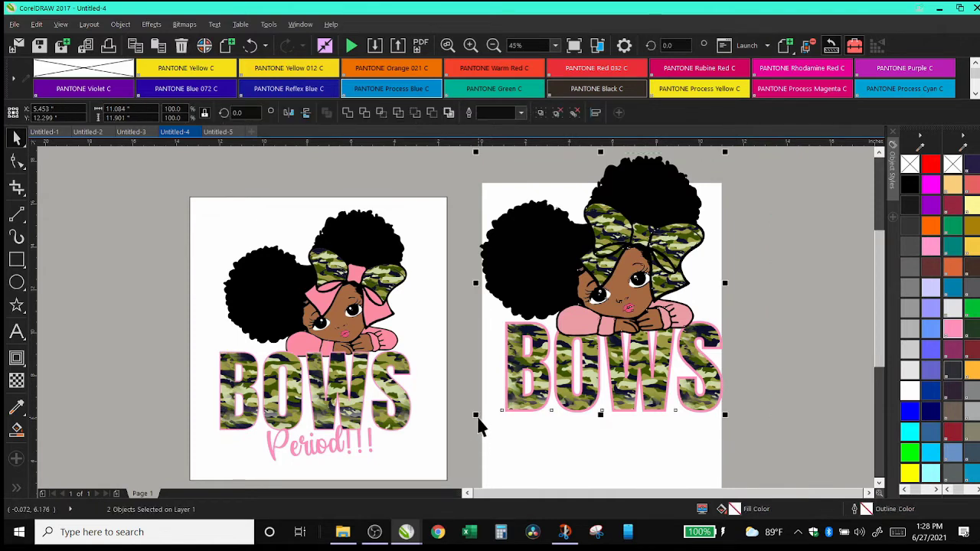
pyautogui.moveTo(475, 414); pyautogui.dragTo(686, 337)
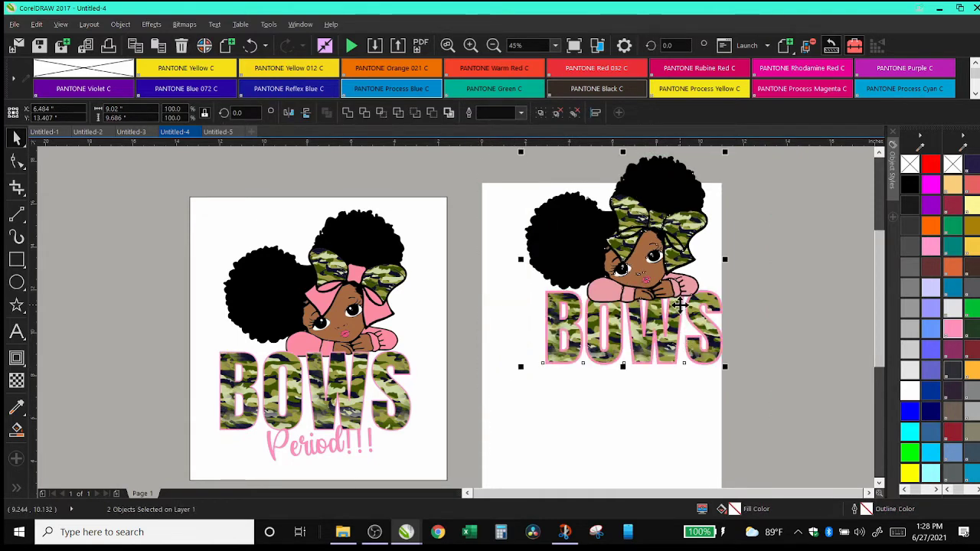
pyautogui.moveTo(640, 300); pyautogui.dragTo(618, 344)
pyautogui.click(751, 360)
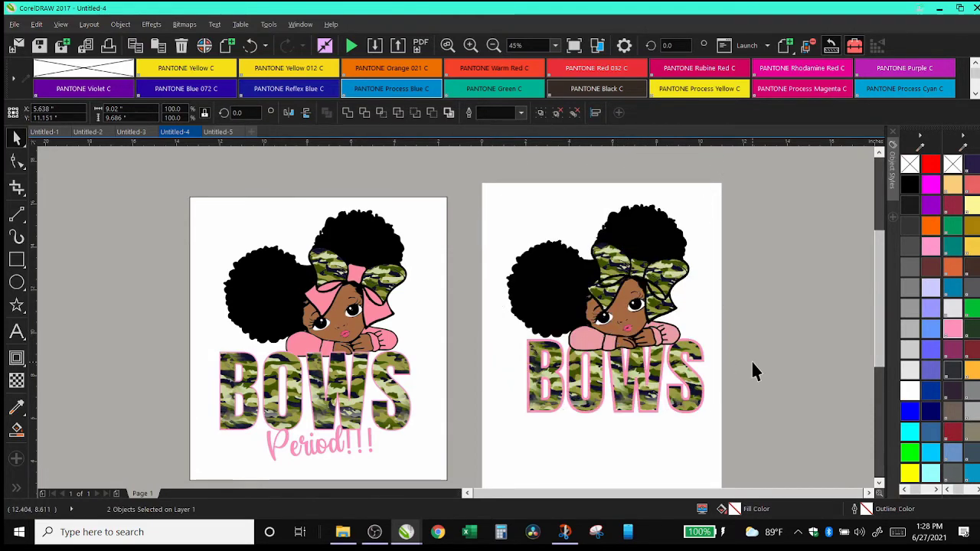
pyautogui.click(630, 342)
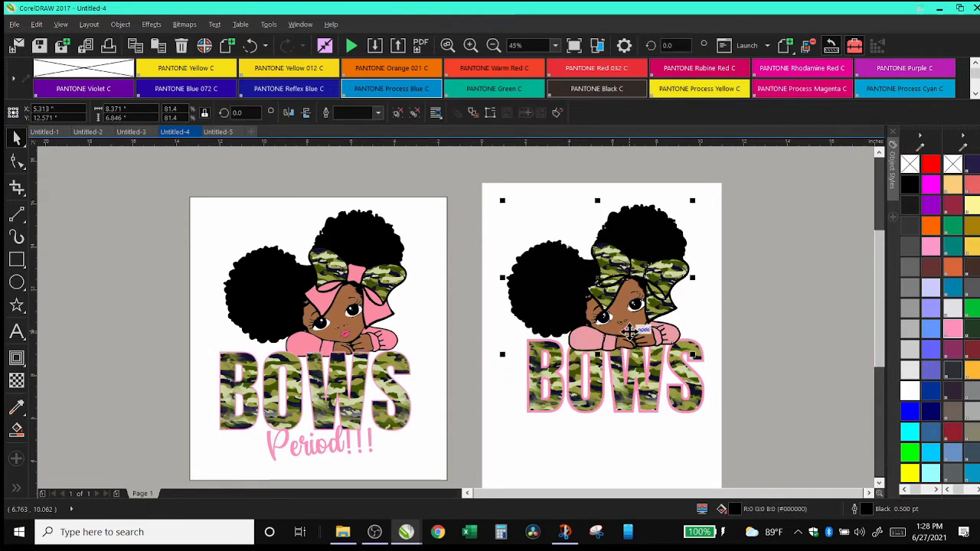
pyautogui.click(534, 342)
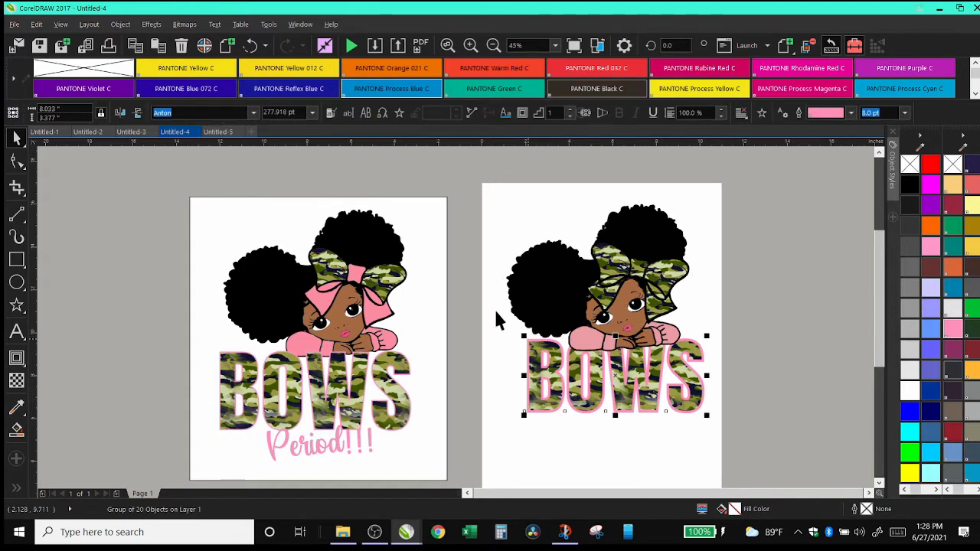
pyautogui.click(668, 363)
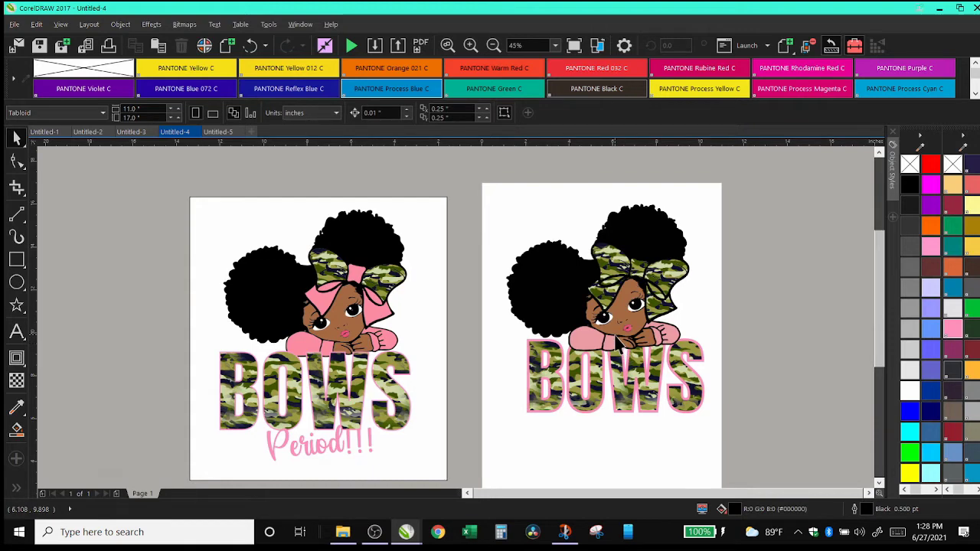
# Ungroup the right girl artwork, then ungroup its bow-and-face group.
pyautogui.click(645, 278)
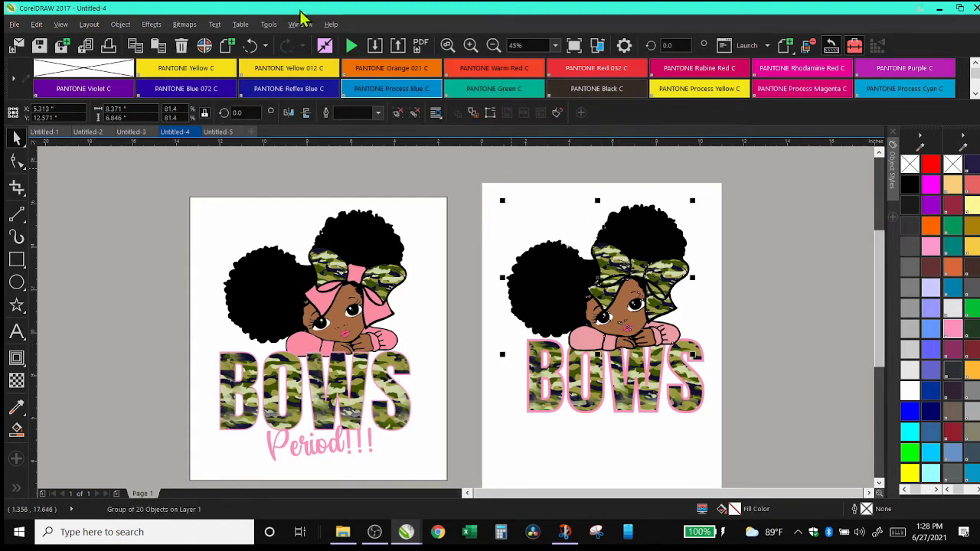
pyautogui.click(121, 24)
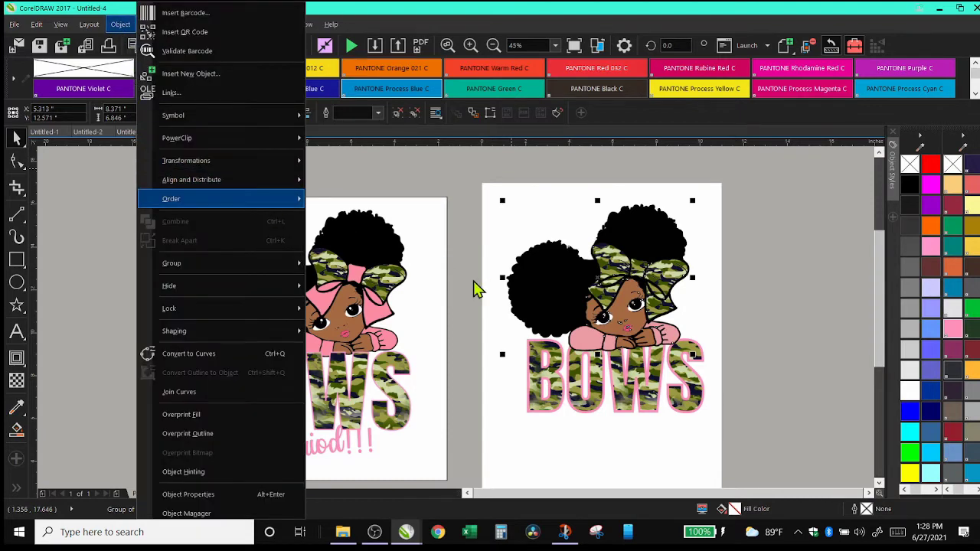
pyautogui.click(508, 193)
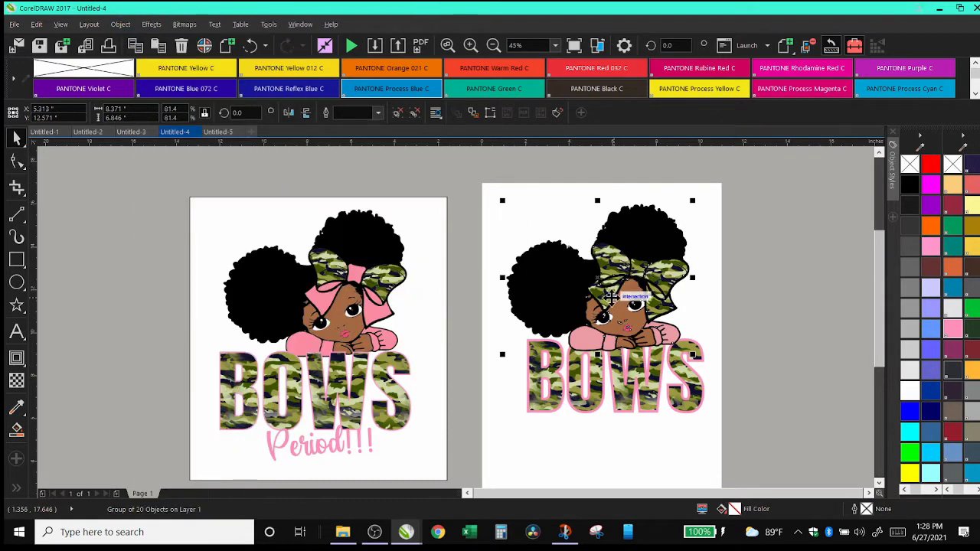
pyautogui.click(120, 24)
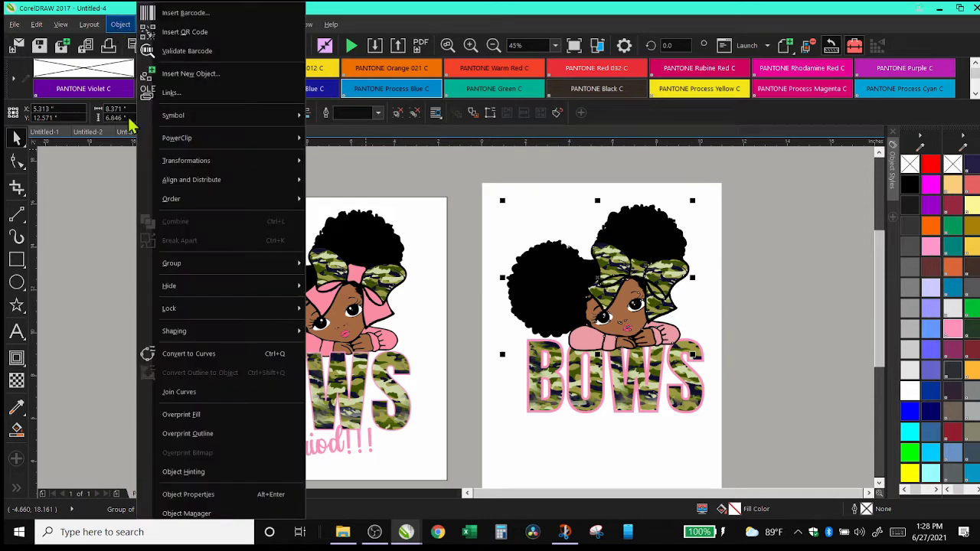
pyautogui.moveTo(171, 264)
pyautogui.click(340, 283)
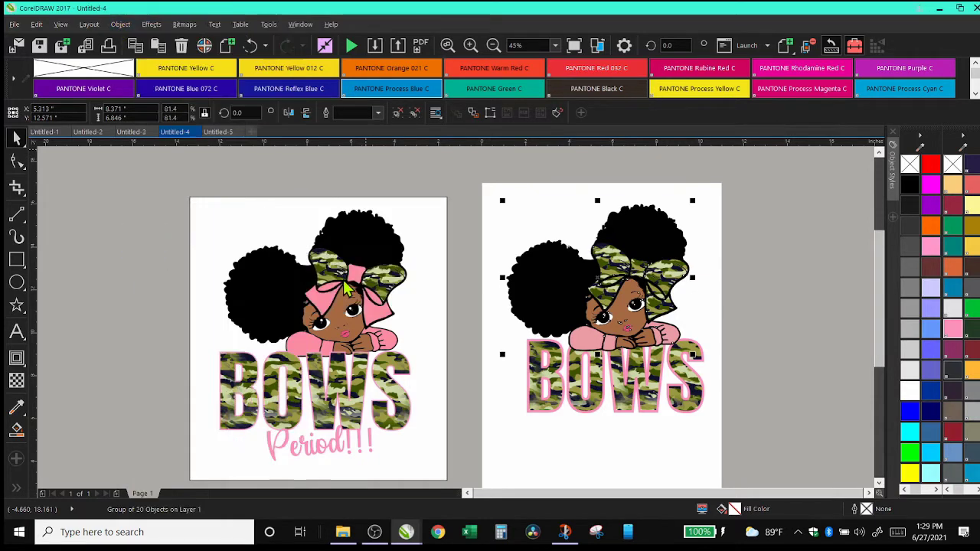
pyautogui.click(612, 297)
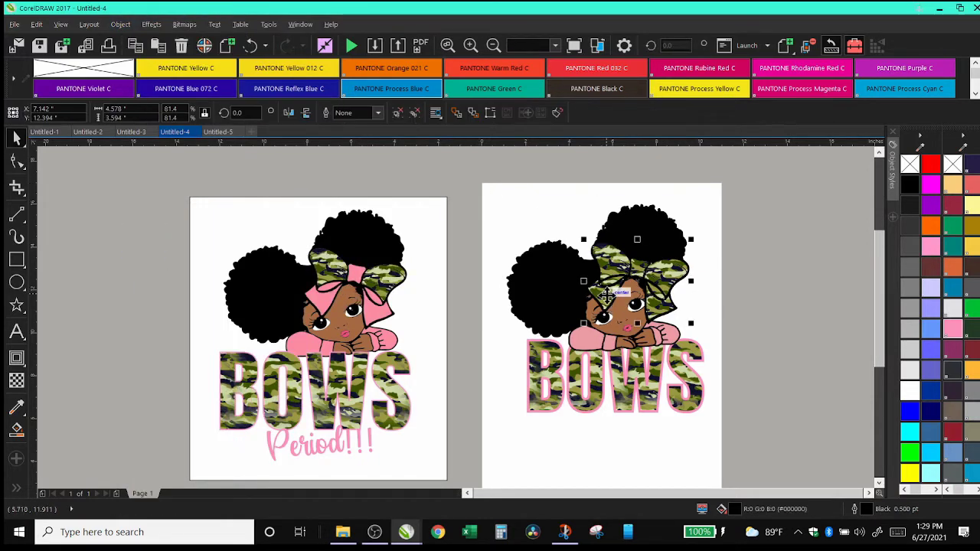
pyautogui.click(121, 24)
pyautogui.moveTo(299, 263)
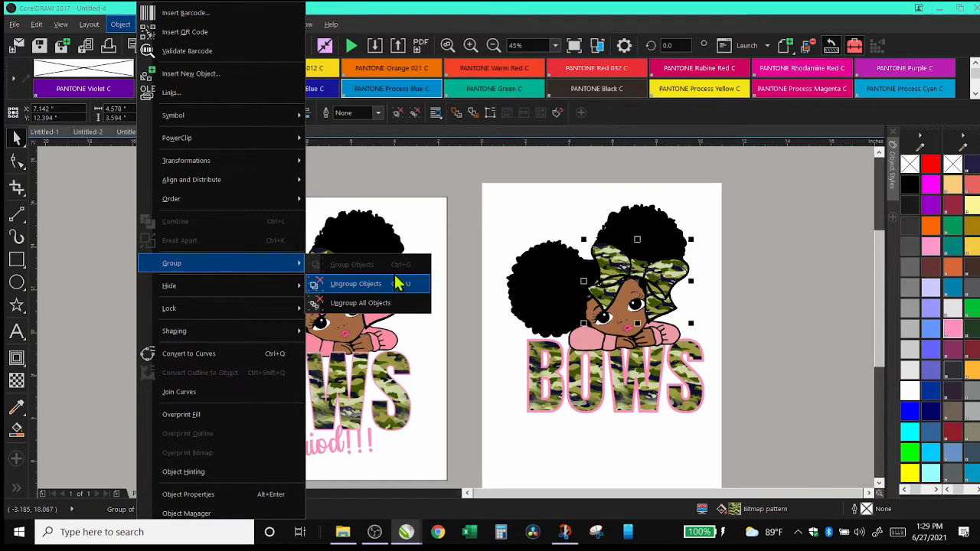
pyautogui.press('Return')
# Fill two small face pieces and one bow piece with pink.
pyautogui.click(443, 162)
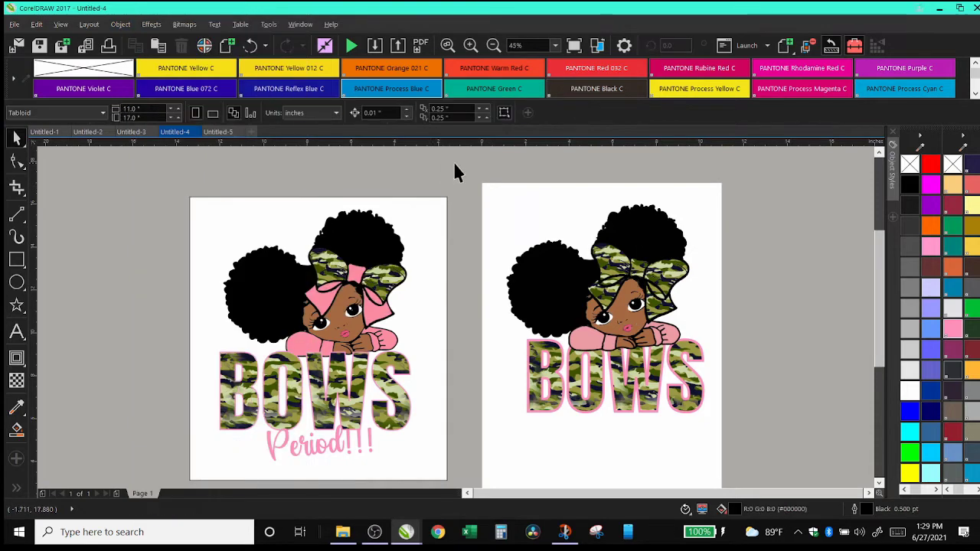
pyautogui.click(597, 294)
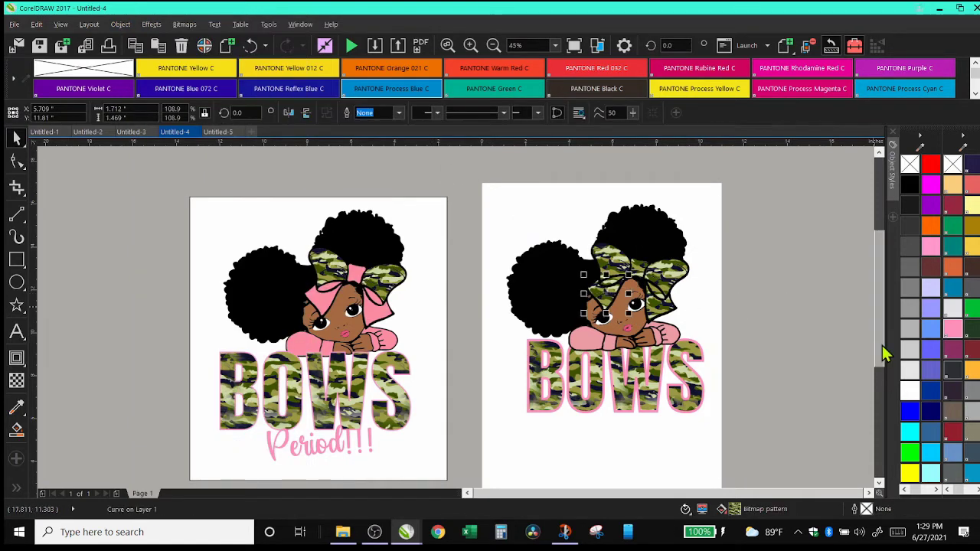
pyautogui.click(953, 329)
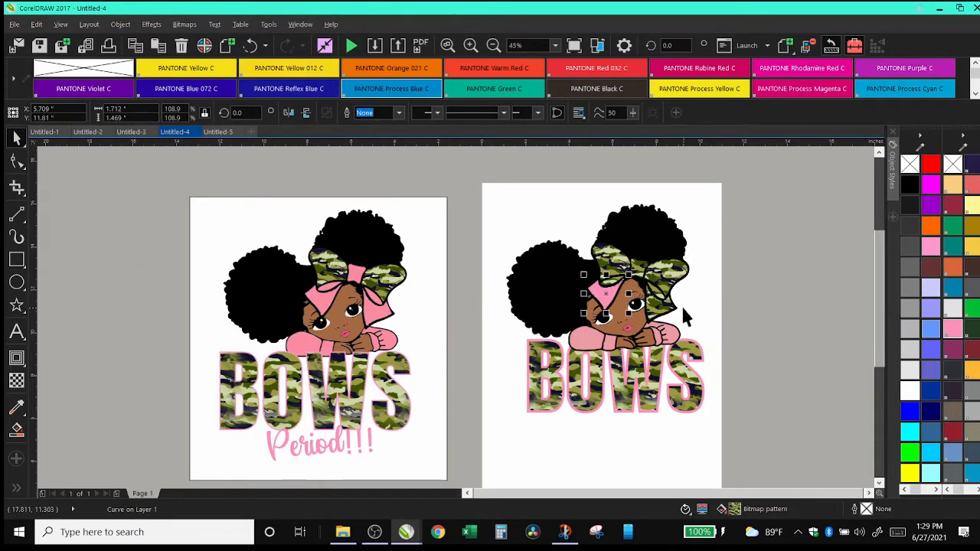
pyautogui.click(674, 308)
pyautogui.click(953, 330)
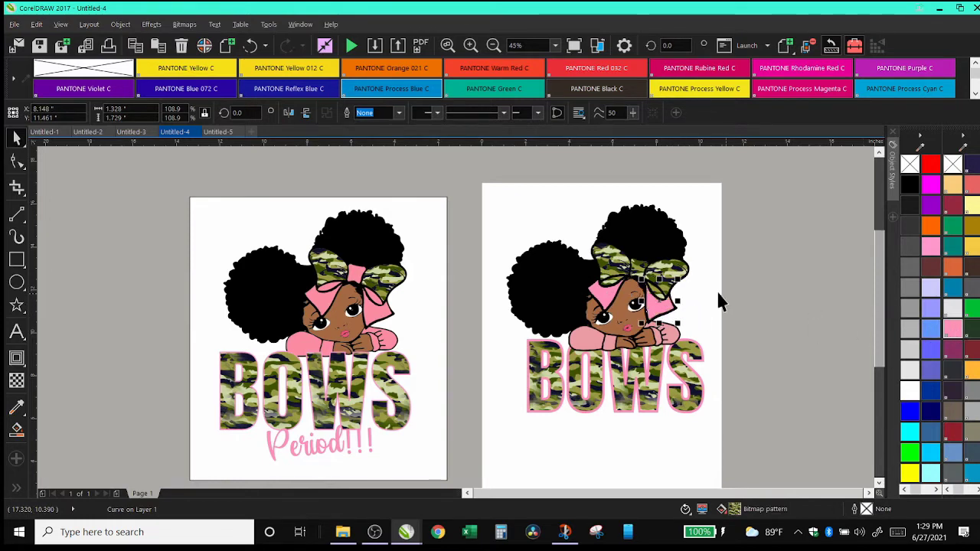
pyautogui.click(639, 269)
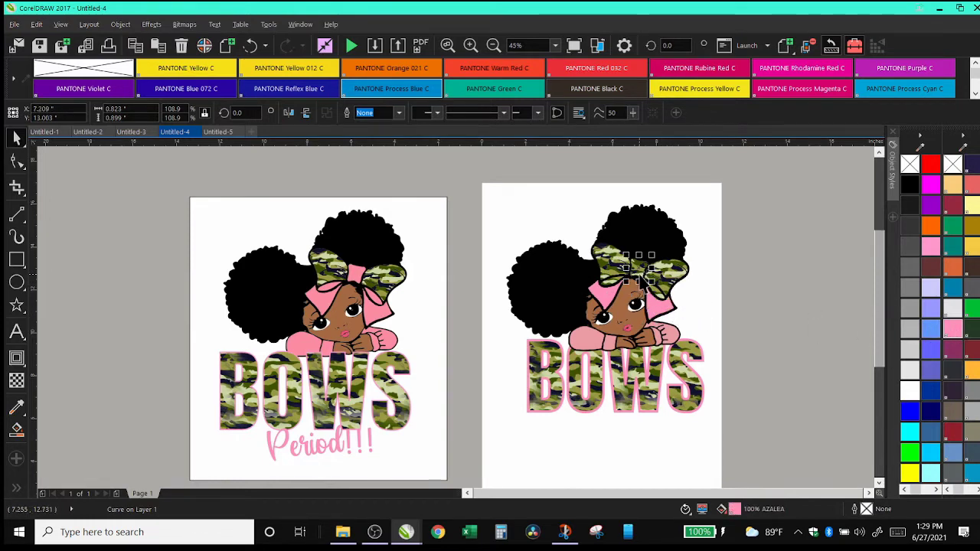
pyautogui.click(954, 330)
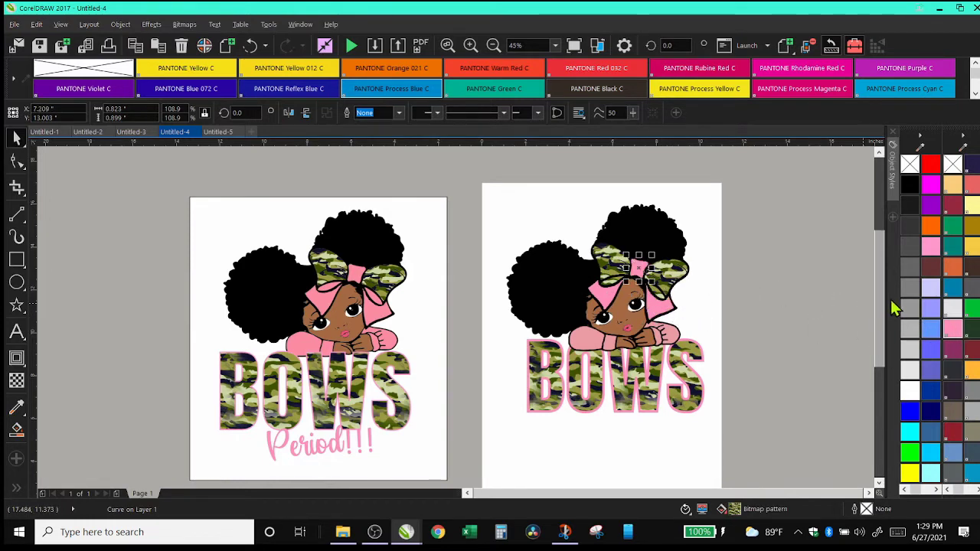
pyautogui.click(822, 230)
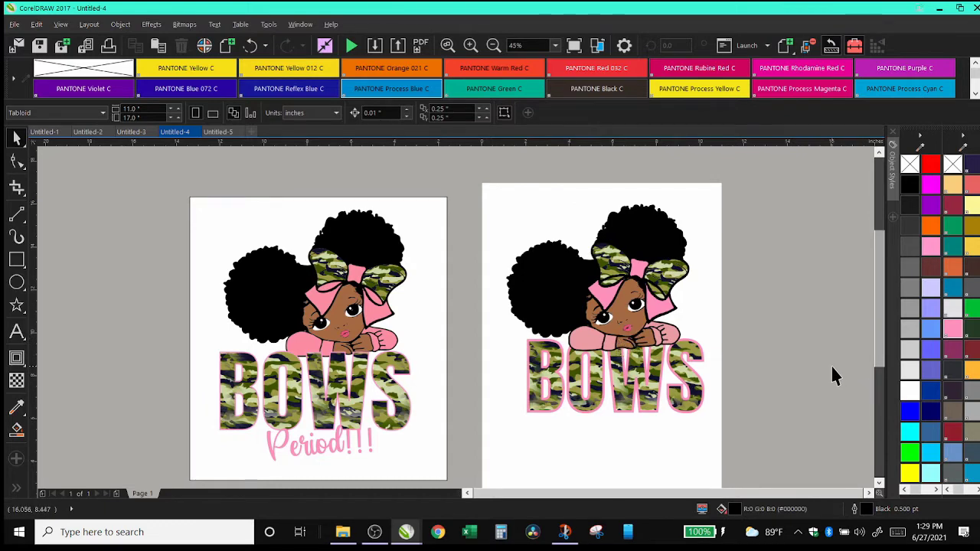
# Type 'Period!!!' in black below BOWS and enlarge it to about 103.5 pt.
pyautogui.click(345, 451)
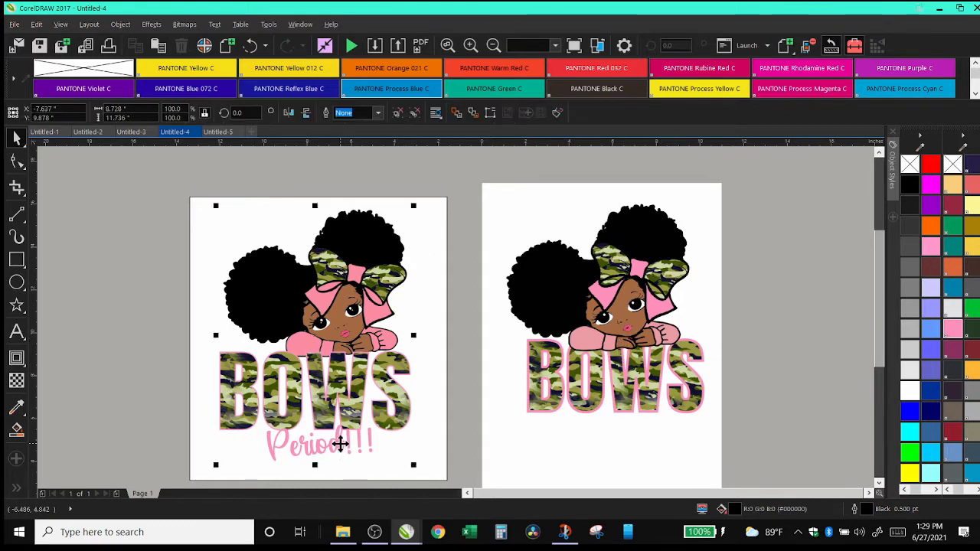
pyautogui.click(340, 446)
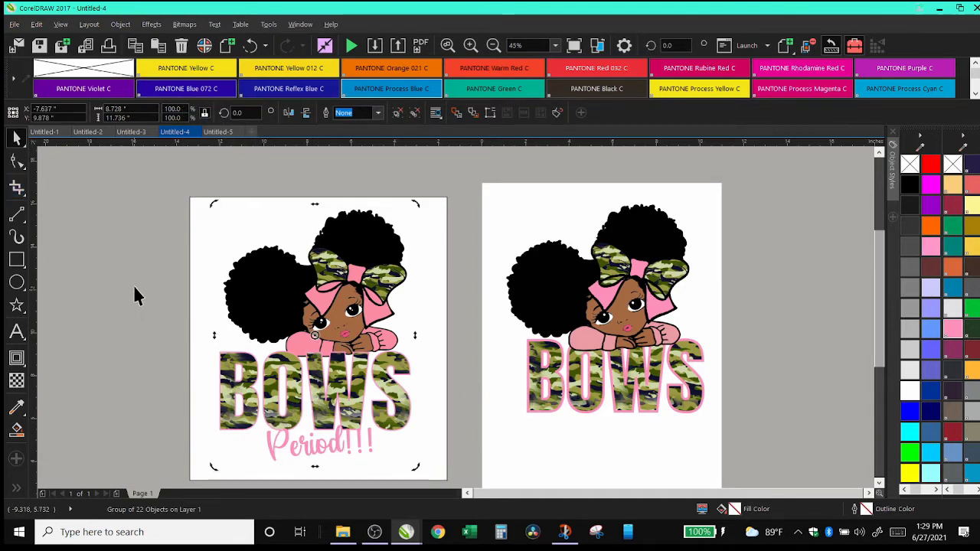
pyautogui.click(116, 227)
pyautogui.click(17, 332)
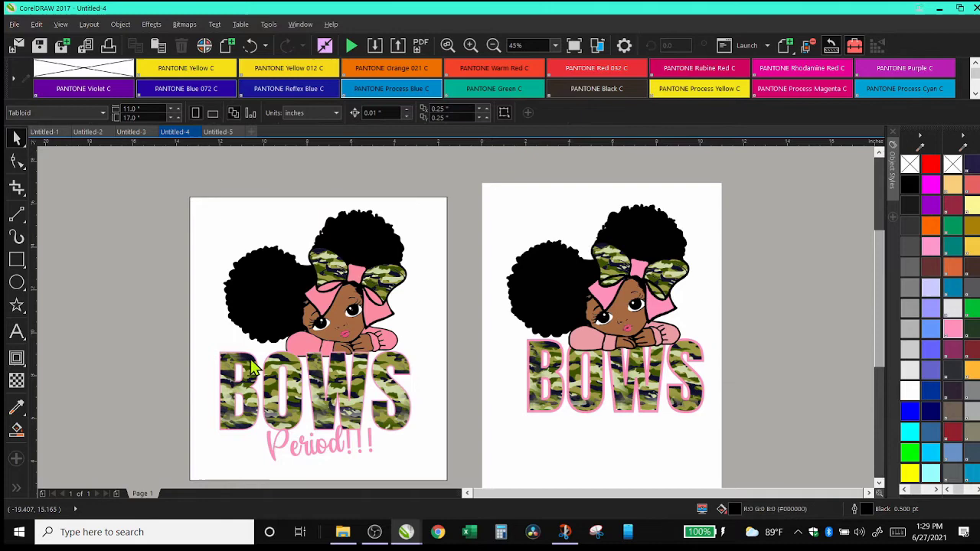
pyautogui.click(558, 451)
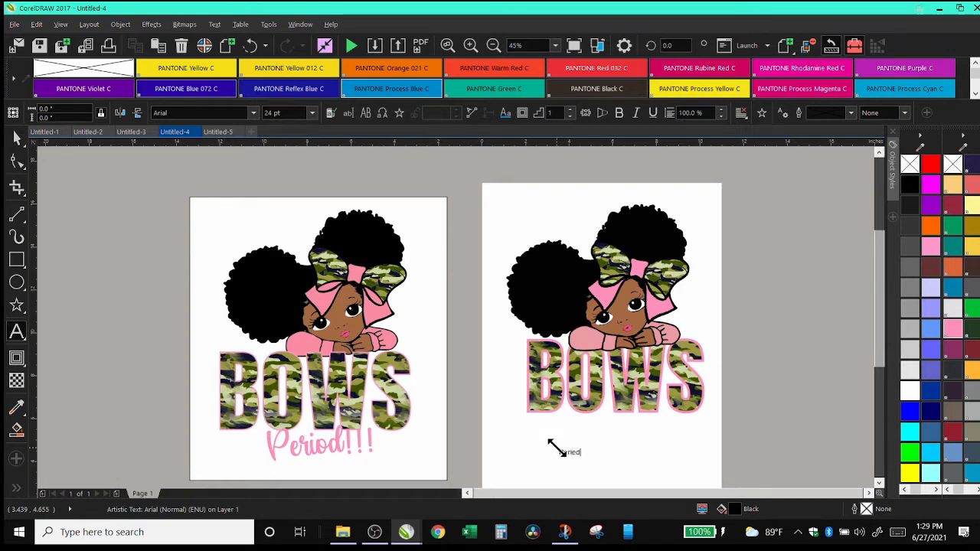
pyautogui.press('BackSpace')
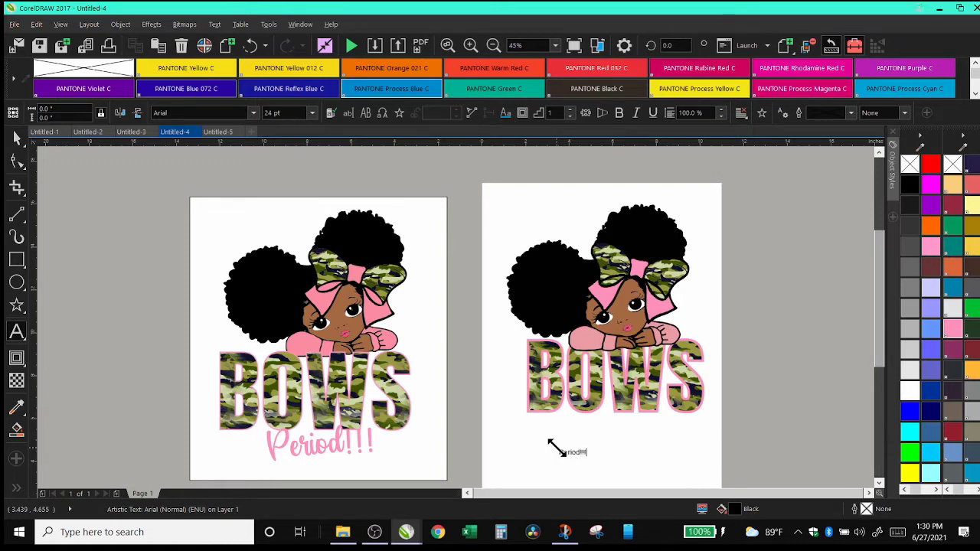
pyautogui.moveTo(594, 446); pyautogui.dragTo(673, 421)
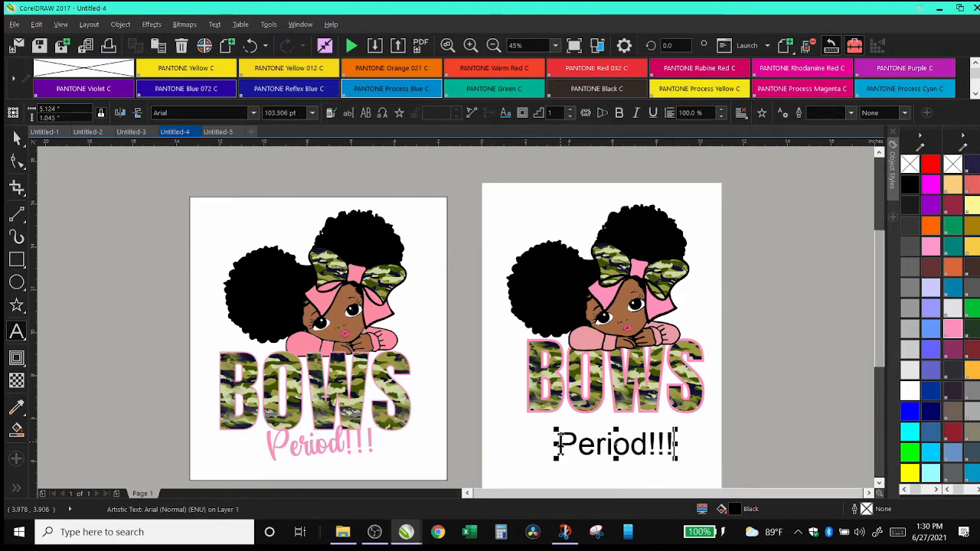
pyautogui.moveTo(560, 444); pyautogui.dragTo(721, 449)
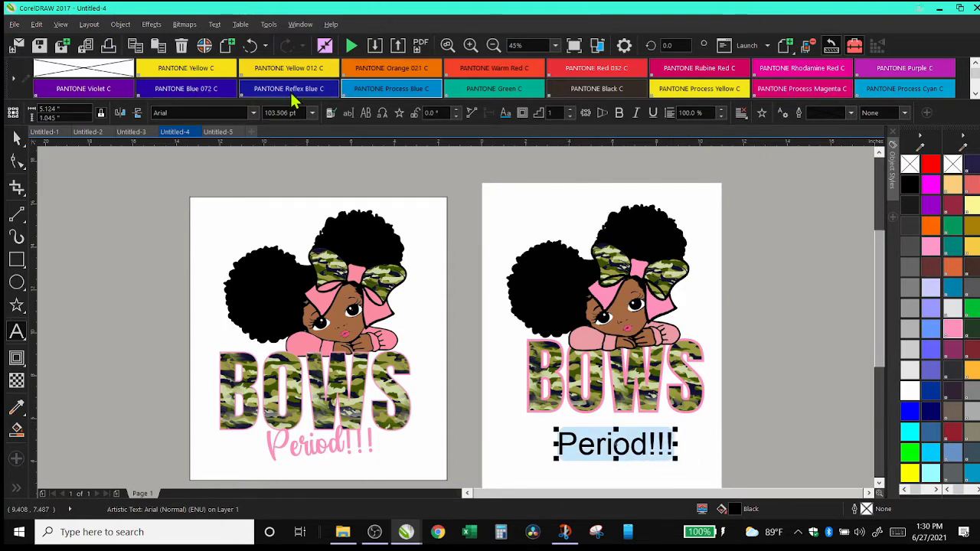
# Set the Period!!! caption in the Cailyn Bloom script font.
pyautogui.click(247, 113)
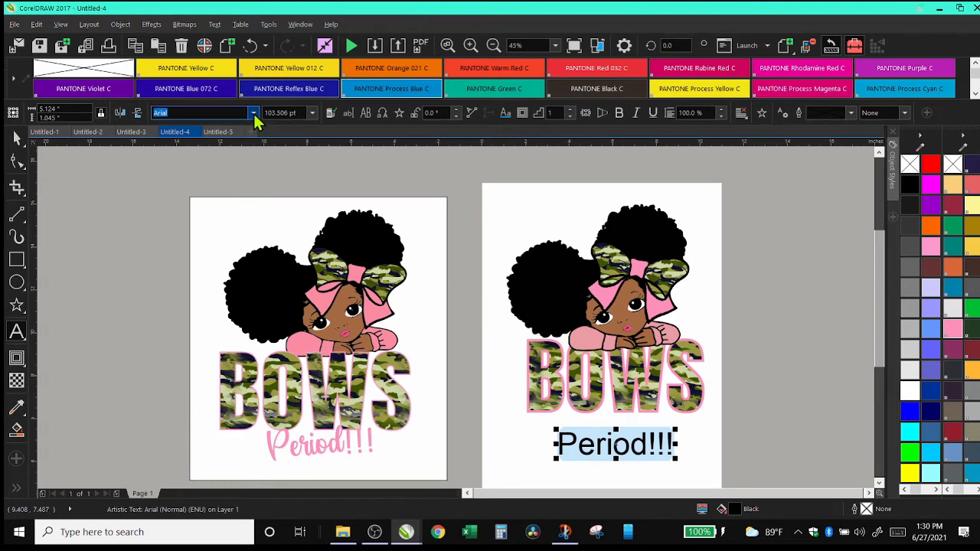
pyautogui.click(254, 113)
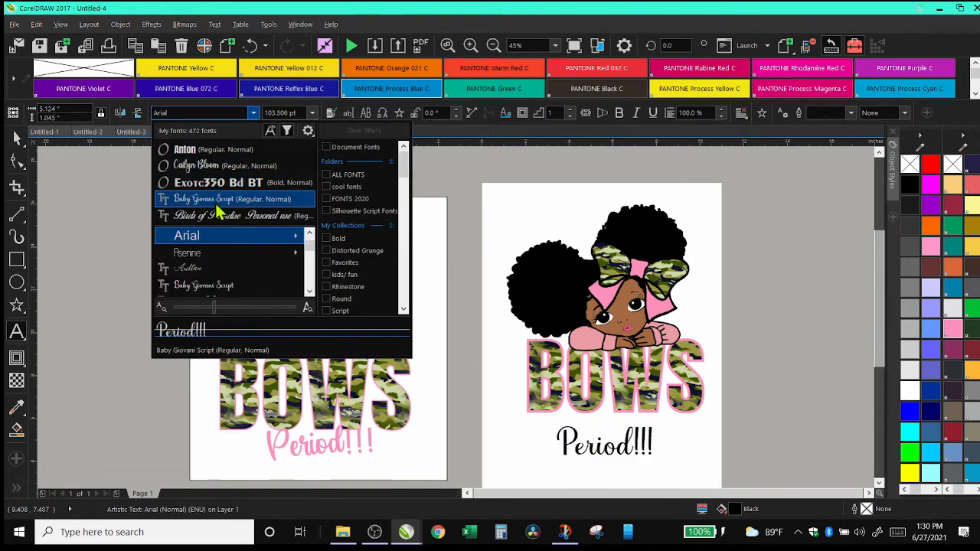
pyautogui.click(214, 163)
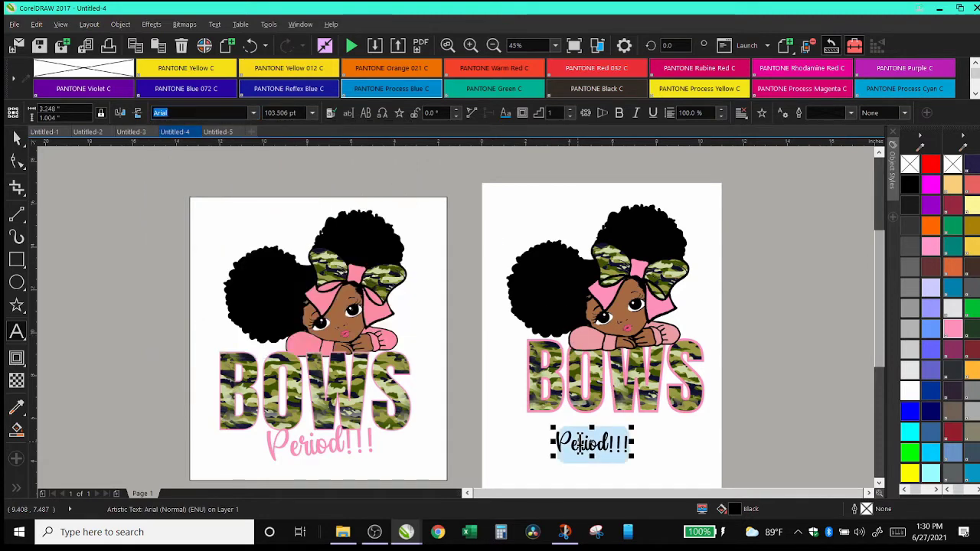
pyautogui.click(17, 138)
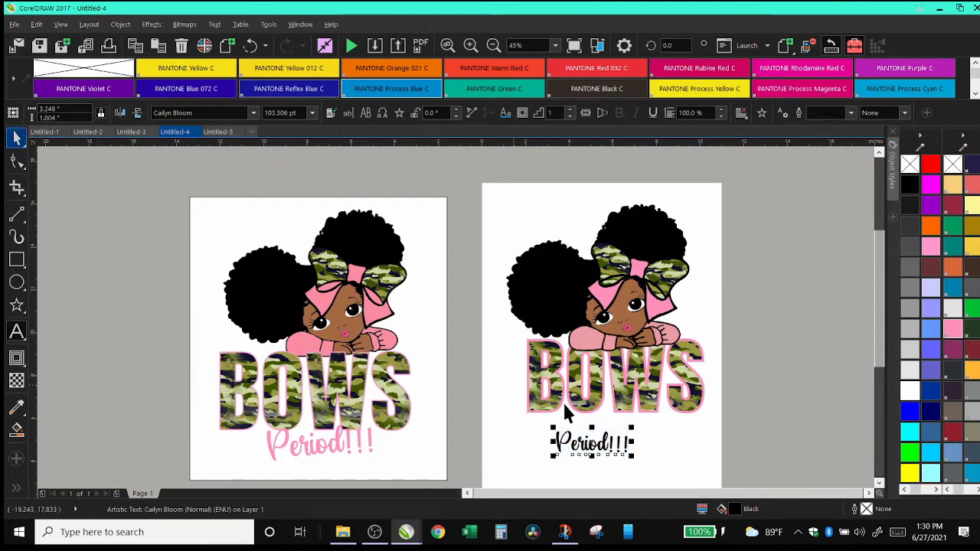
# Tilt the caption about 9.32° and enlarge it to about 148.5 pt.
pyautogui.click(562, 439)
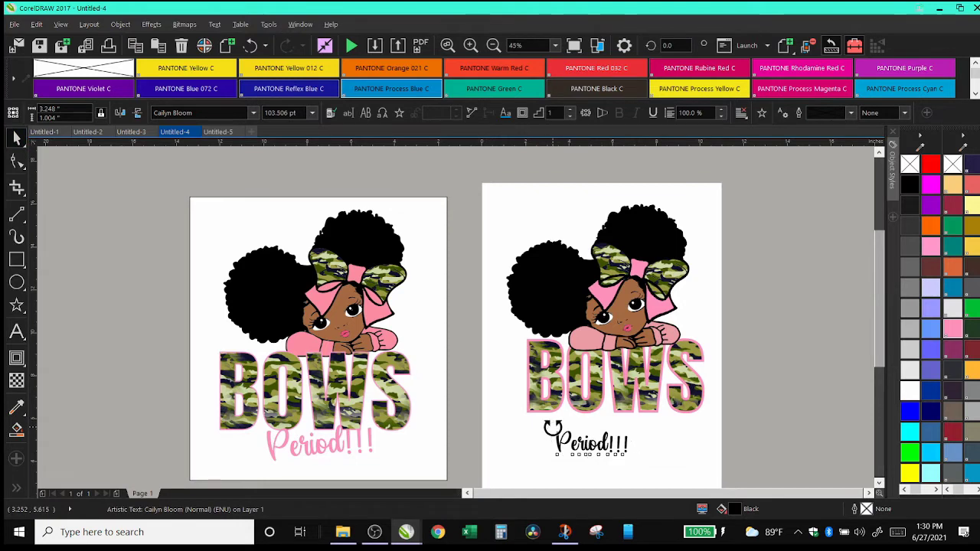
pyautogui.moveTo(551, 427); pyautogui.dragTo(559, 441)
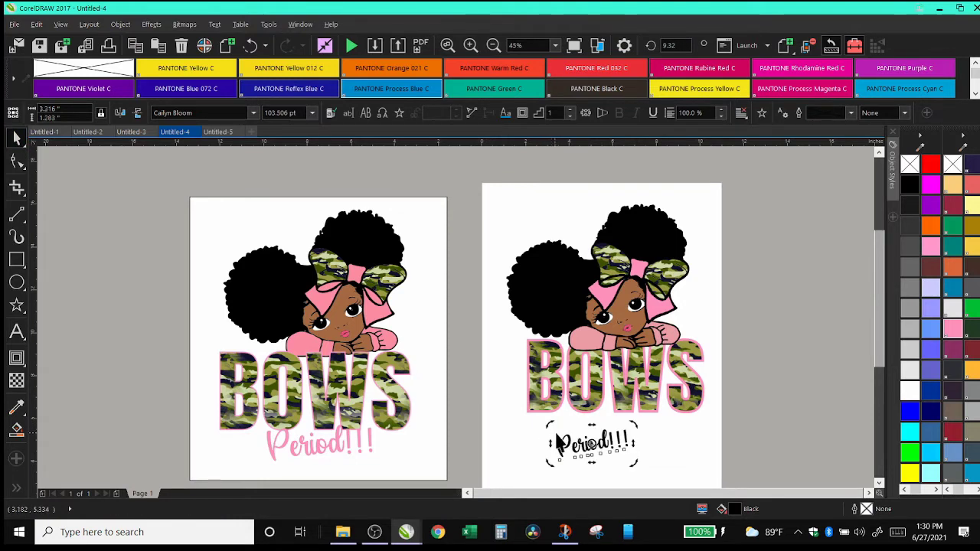
pyautogui.press('Escape')
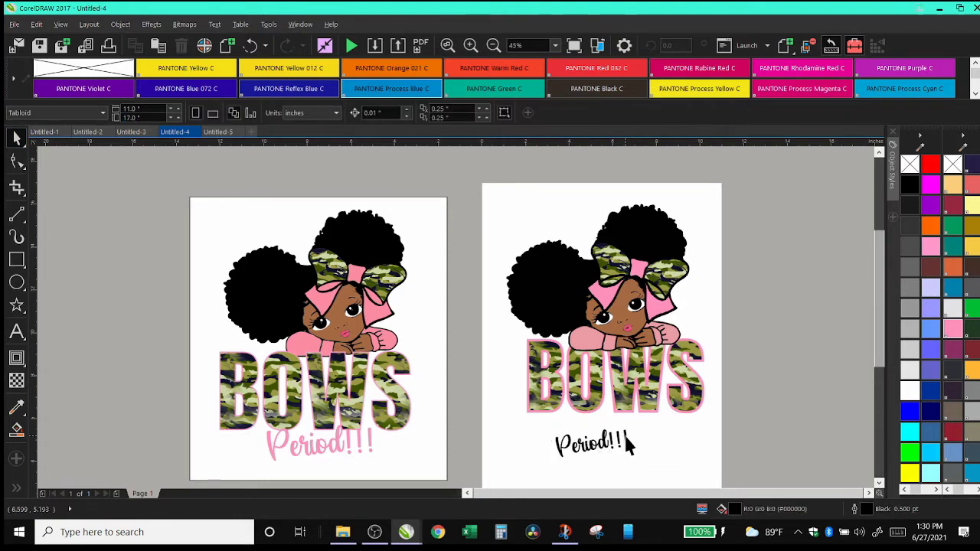
pyautogui.click(623, 432)
pyautogui.moveTo(630, 427); pyautogui.dragTo(664, 414)
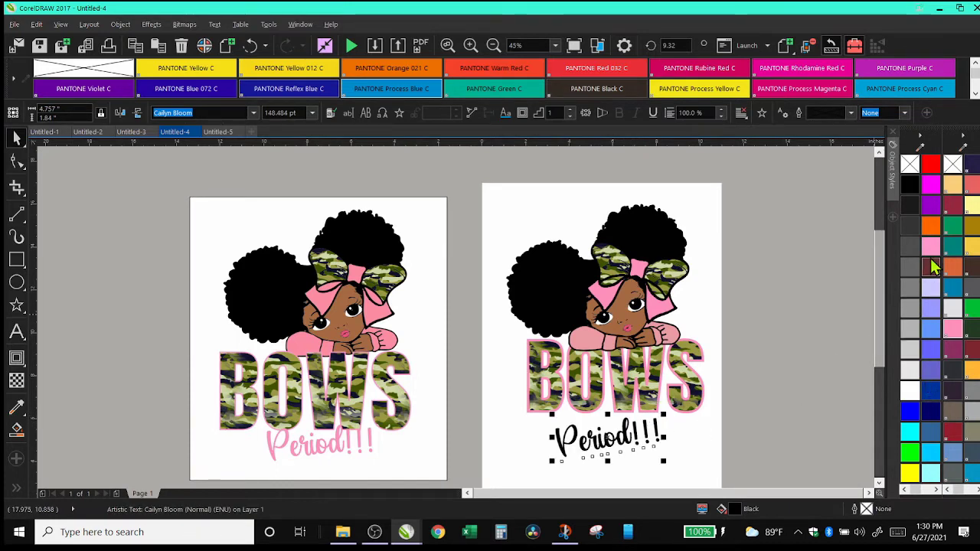
# Fill the Period!!! caption pink and nudge it up and right under BOWS.
pyautogui.click(951, 334)
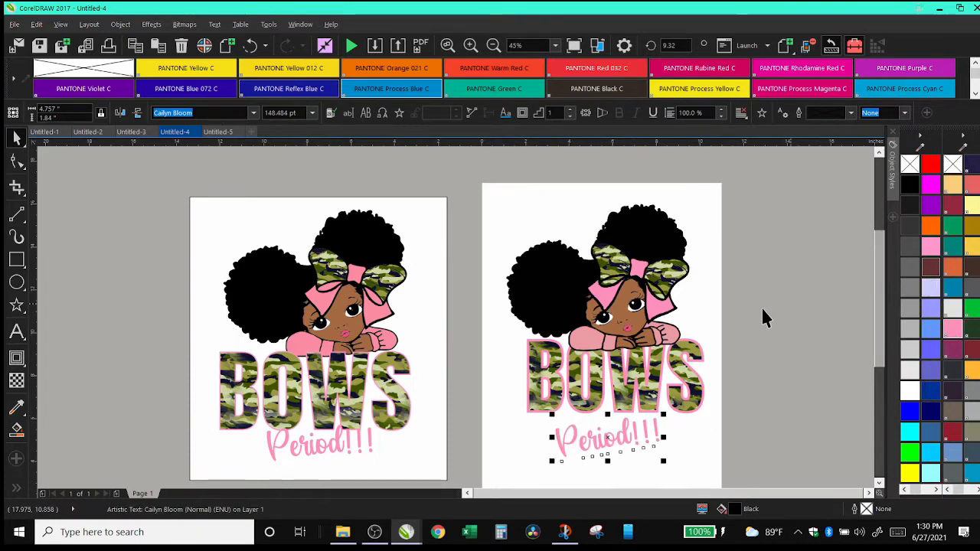
pyautogui.click(930, 266)
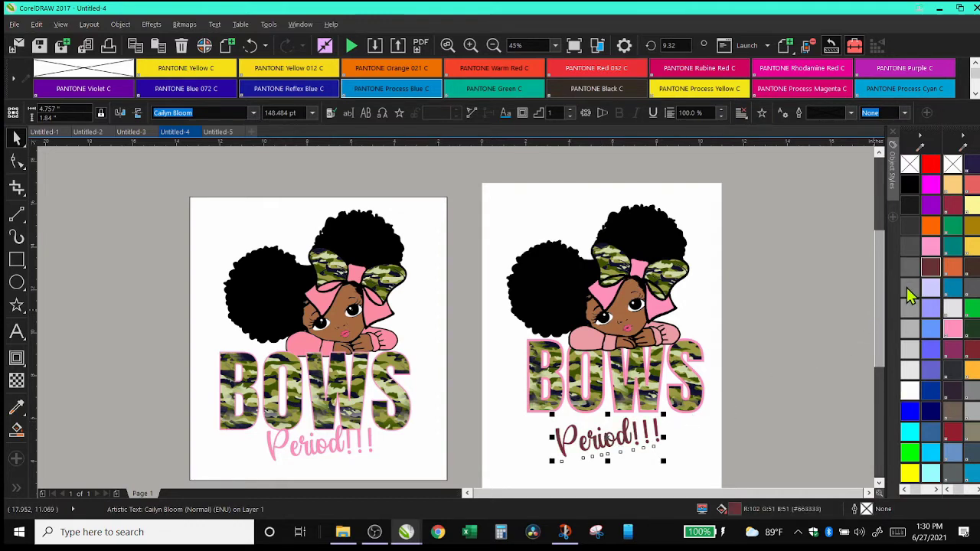
pyautogui.click(928, 247)
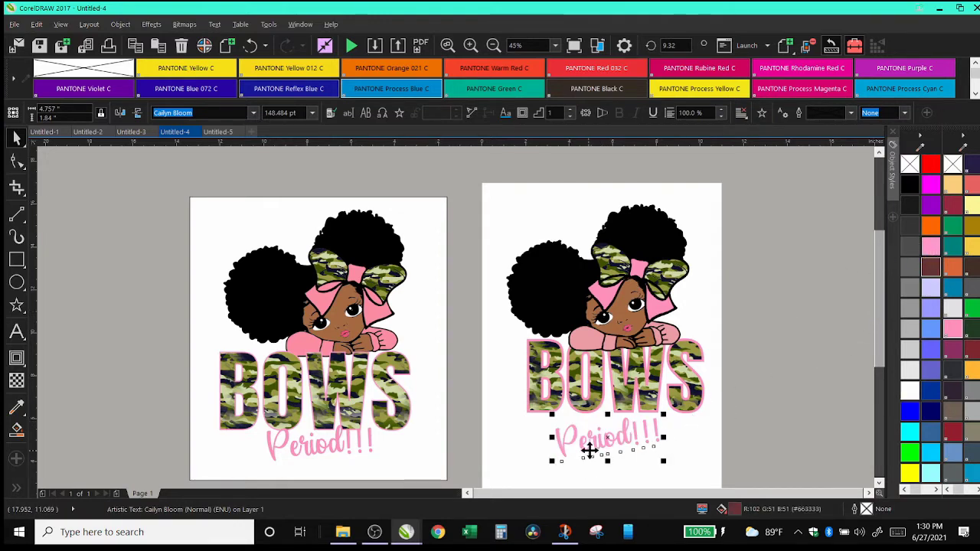
pyautogui.moveTo(589, 450); pyautogui.dragTo(616, 440)
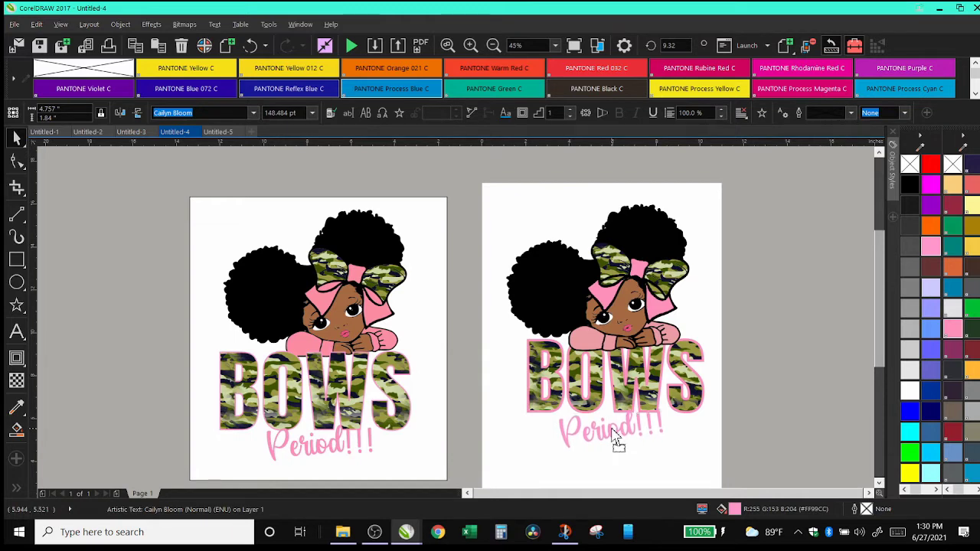
pyautogui.click(501, 358)
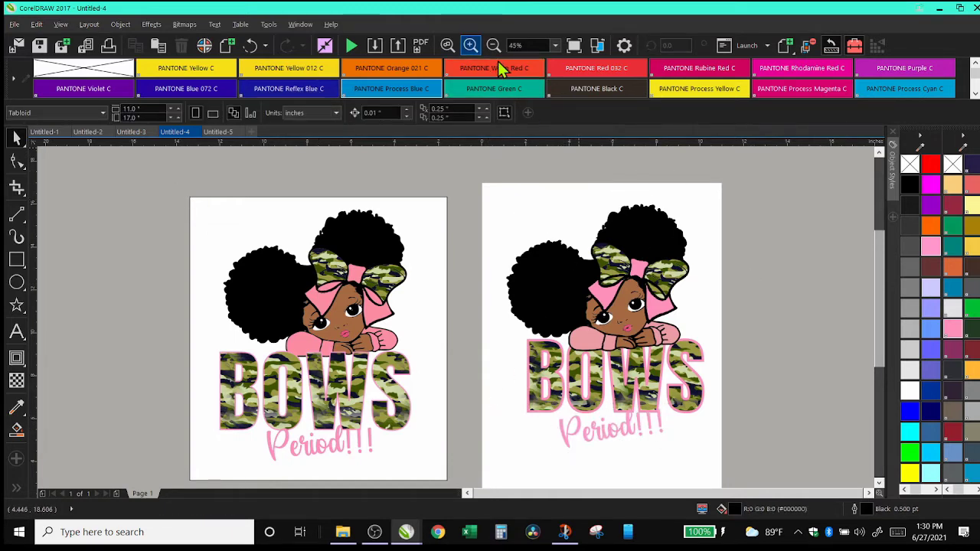
pyautogui.click(470, 46)
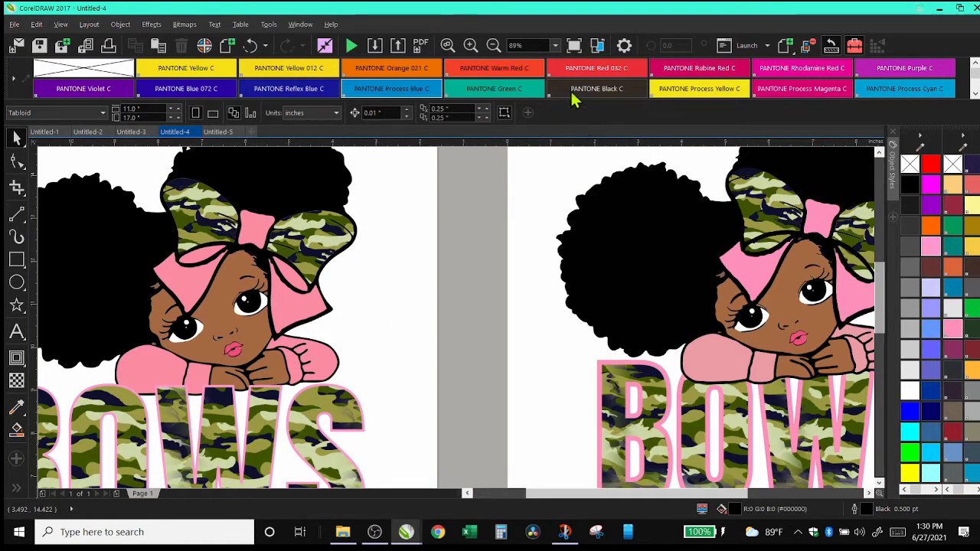
pyautogui.click(493, 46)
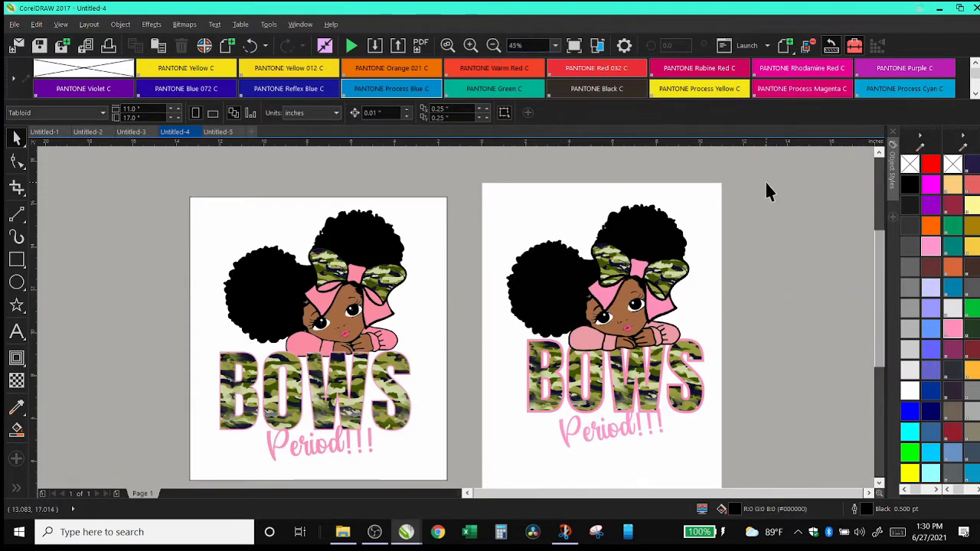
pyautogui.moveTo(574, 233); pyautogui.dragTo(485, 464)
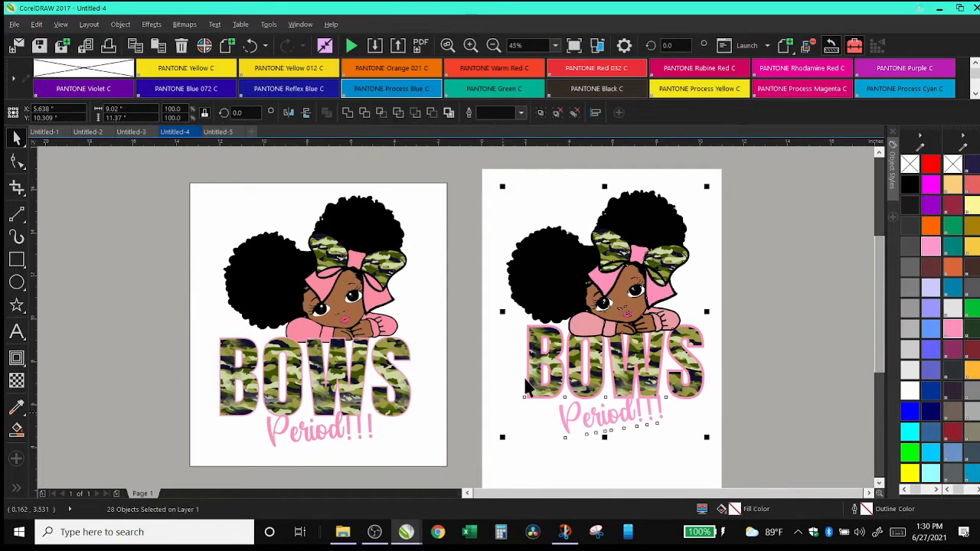
pyautogui.click(288, 112)
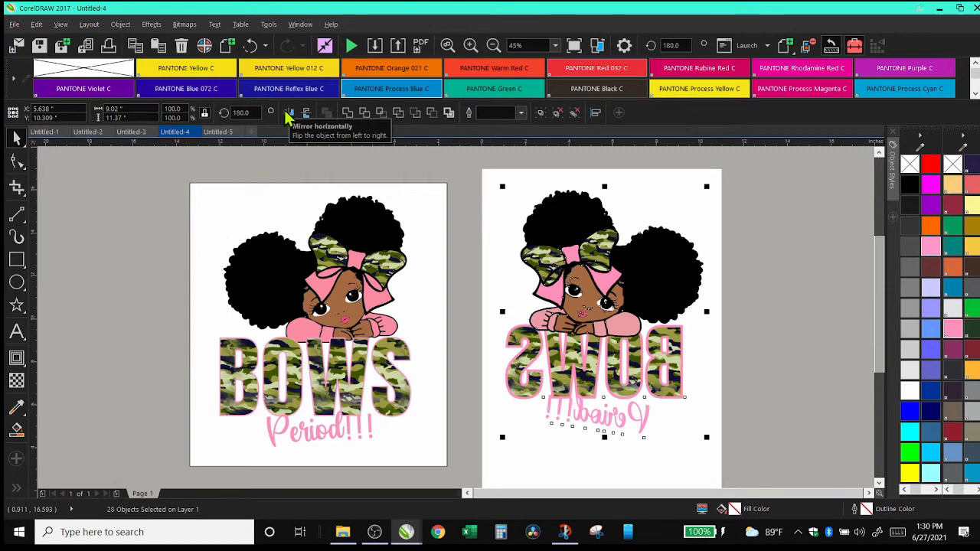
pyautogui.click(253, 47)
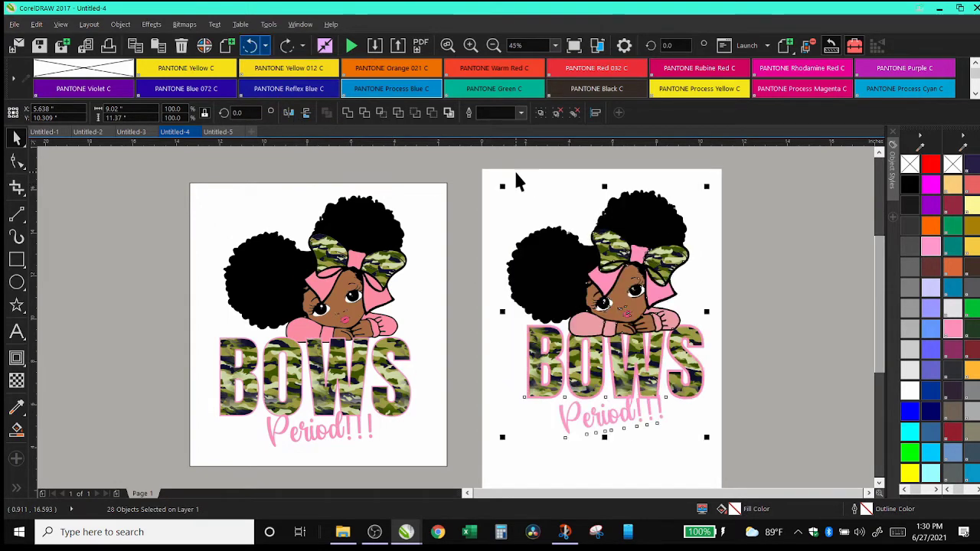
pyautogui.click(508, 173)
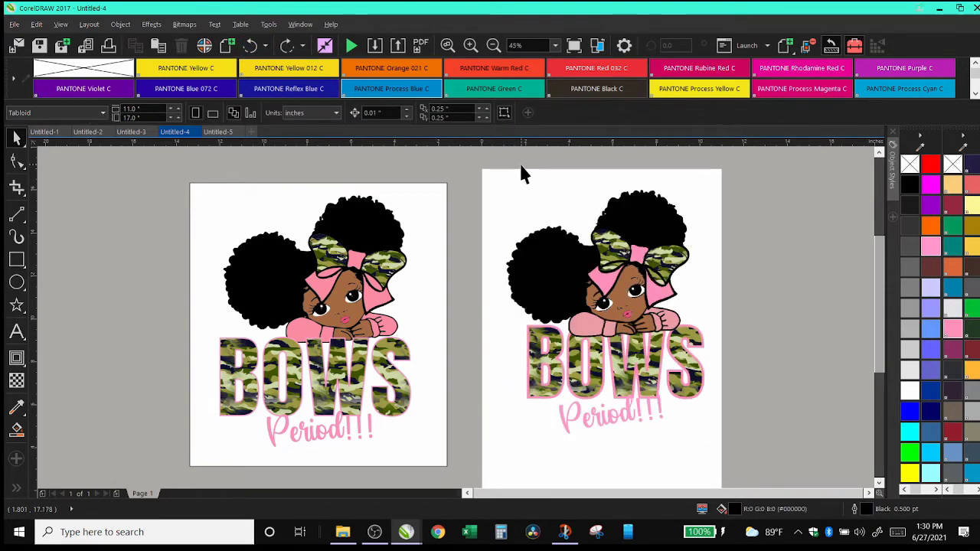
pyautogui.moveTo(483, 169); pyautogui.dragTo(702, 372)
pyautogui.moveTo(728, 463); pyautogui.dragTo(728, 462)
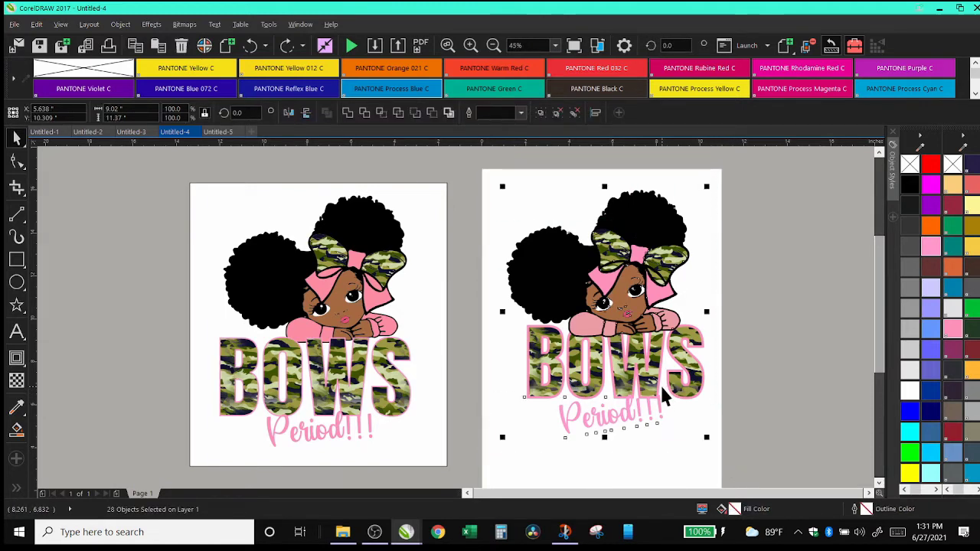
pyautogui.hotkey('ctrl', 'g')
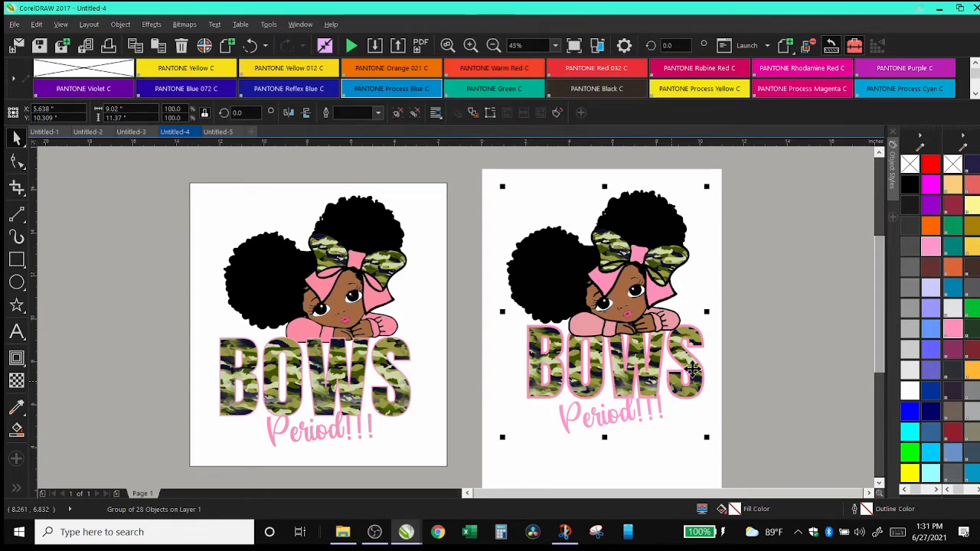
pyautogui.click(565, 276)
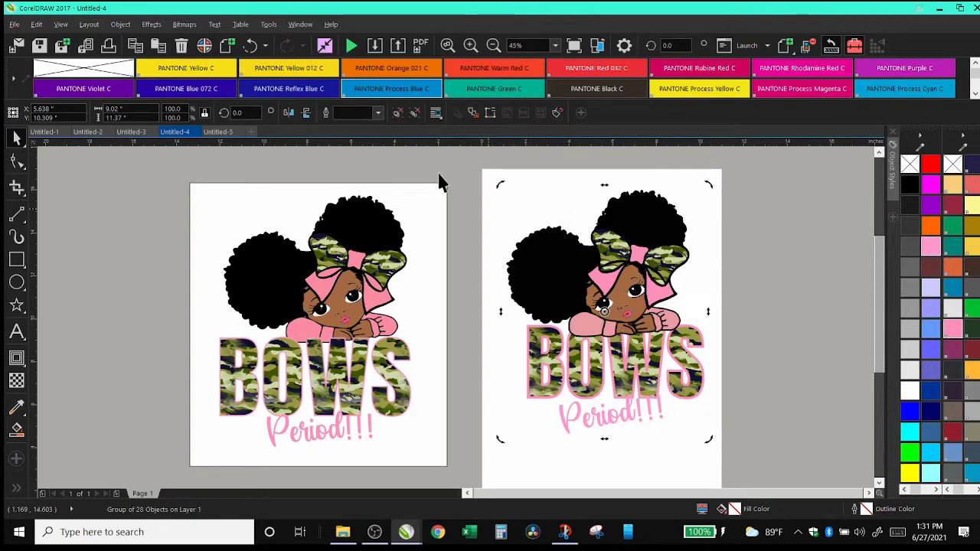
pyautogui.click(249, 45)
pyautogui.moveTo(483, 180); pyautogui.dragTo(735, 367)
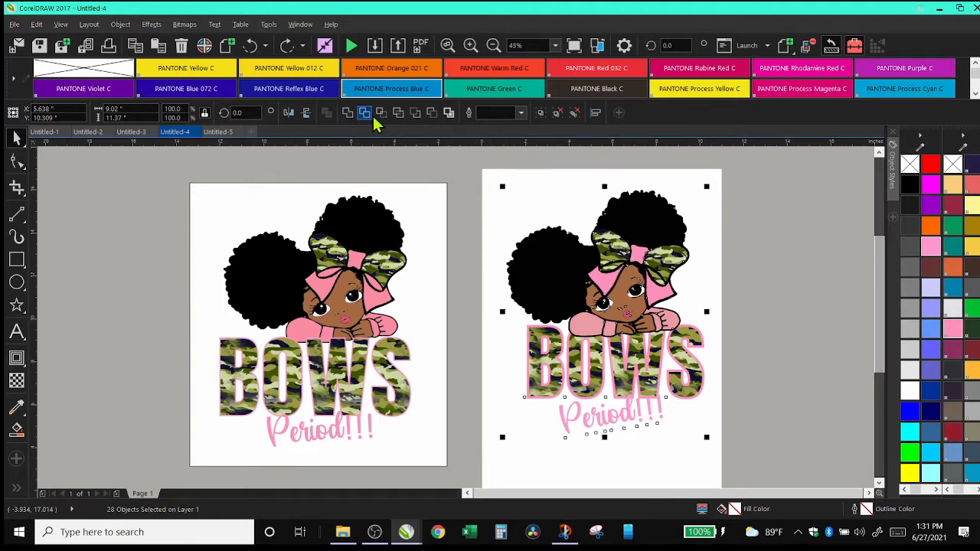
# Create a boundary silhouette around the whole right design.
pyautogui.click(449, 114)
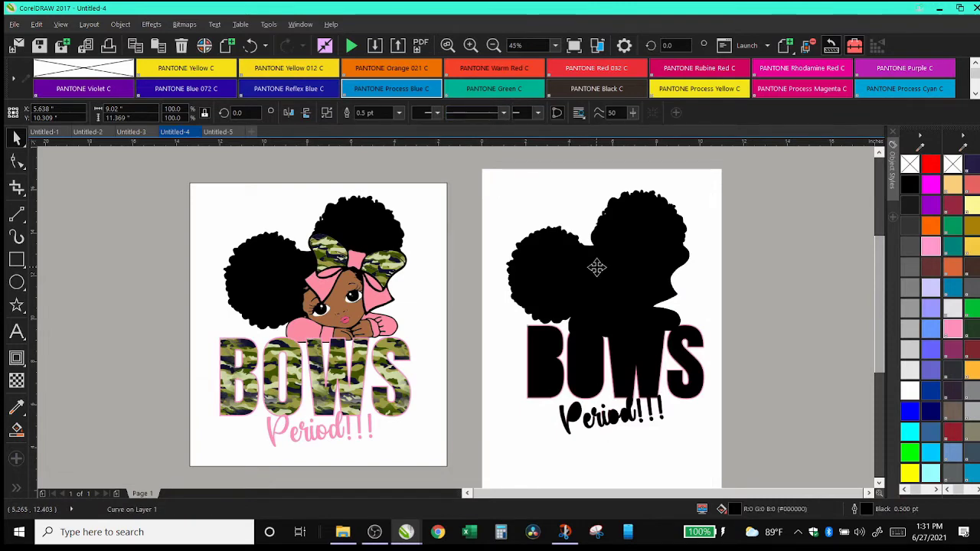
pyautogui.moveTo(624, 277); pyautogui.dragTo(780, 280)
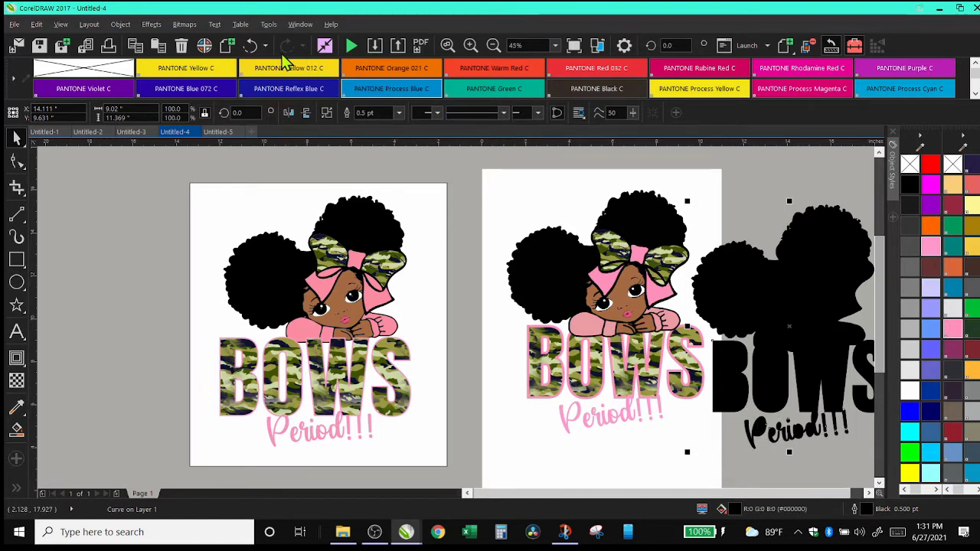
pyautogui.click(252, 46)
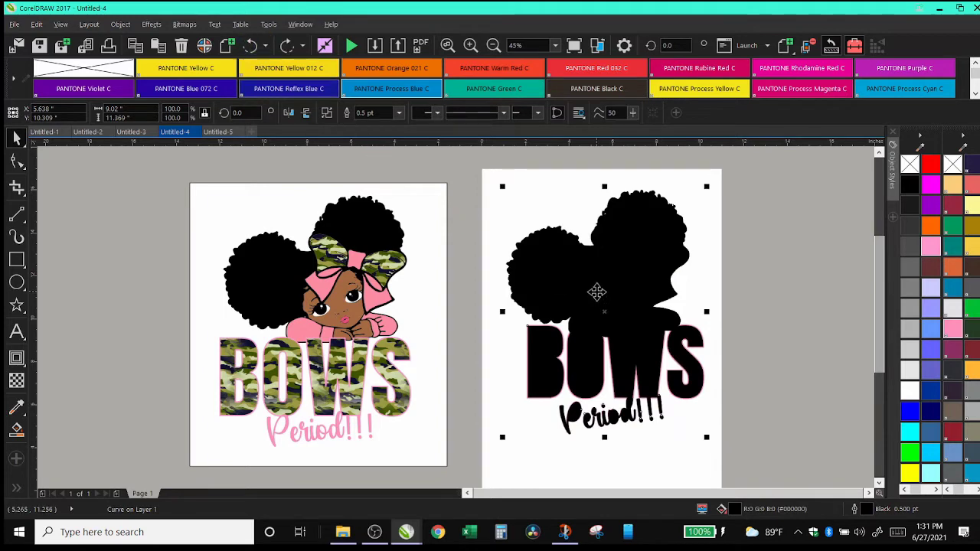
# Give the silhouette a 4.0 pt outline and send it to the back of the page.
pyautogui.click(399, 112)
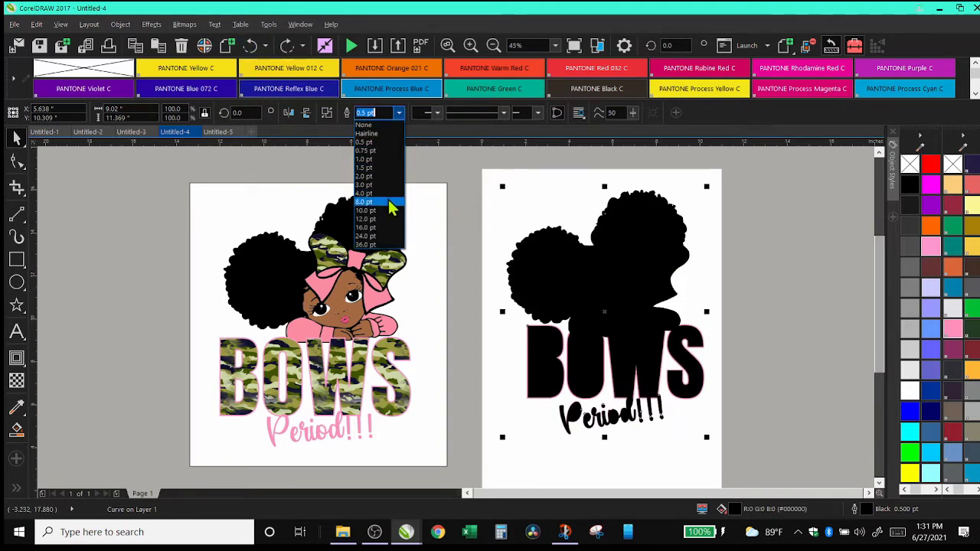
pyautogui.click(364, 193)
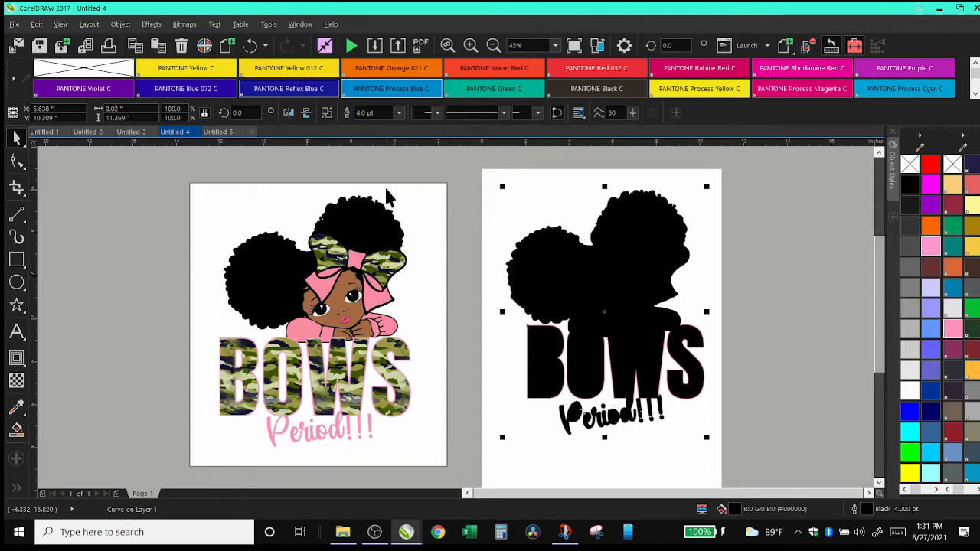
pyautogui.click(120, 24)
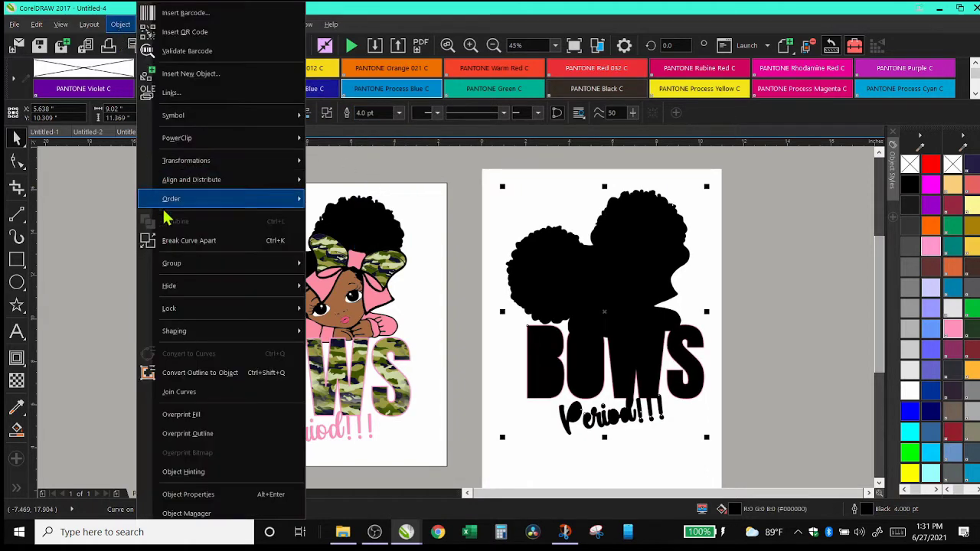
pyautogui.moveTo(233, 208)
pyautogui.click(348, 221)
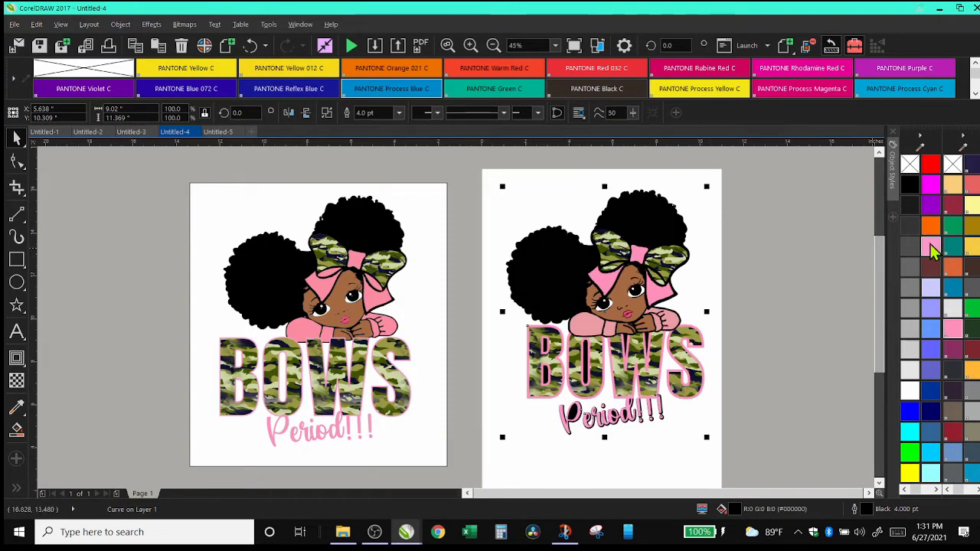
# Fill the backing silhouette with lavender #9999FF.
pyautogui.click(970, 309)
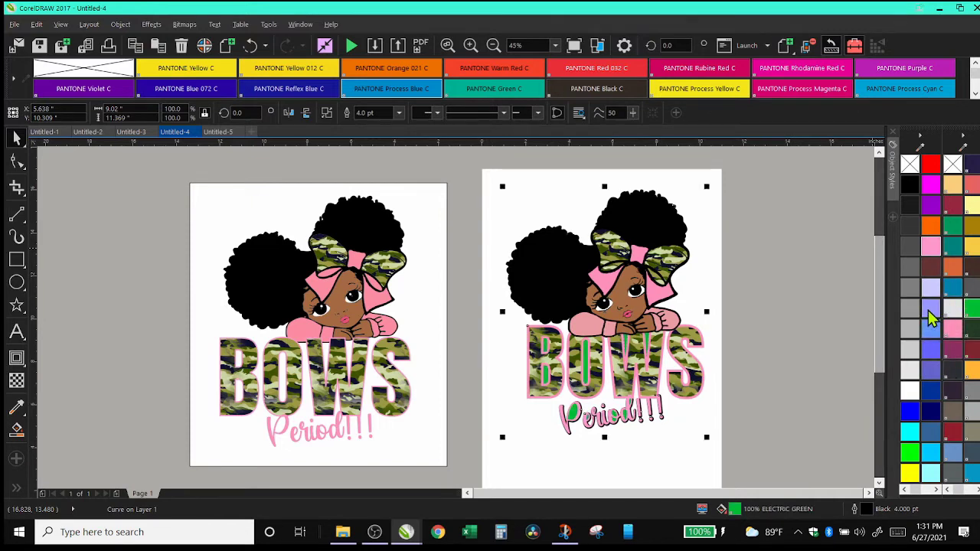
pyautogui.click(928, 310)
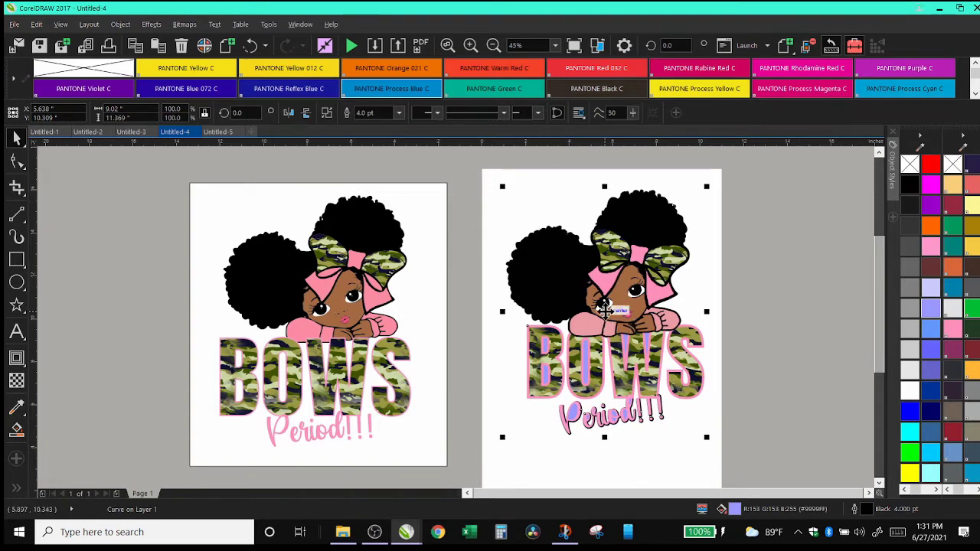
pyautogui.moveTo(605, 306); pyautogui.dragTo(556, 326)
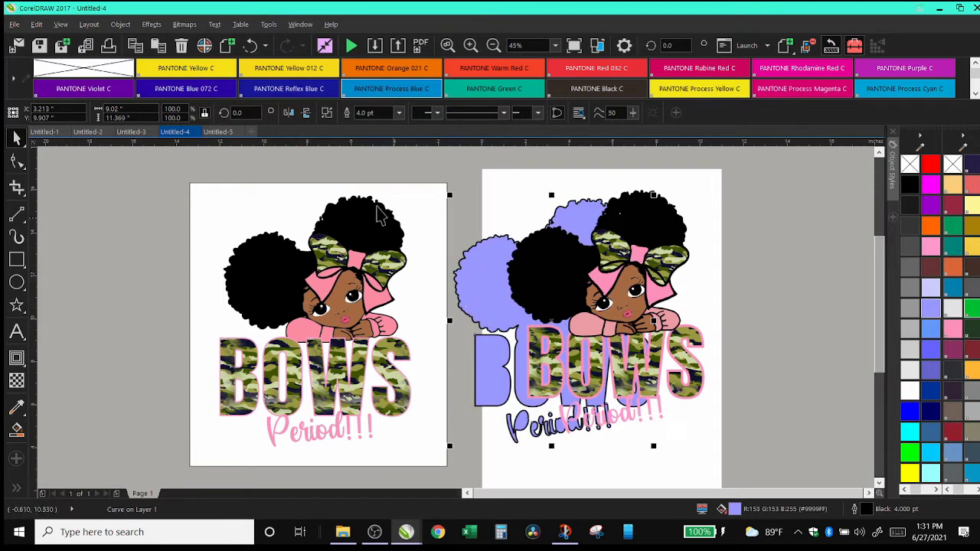
pyautogui.click(251, 48)
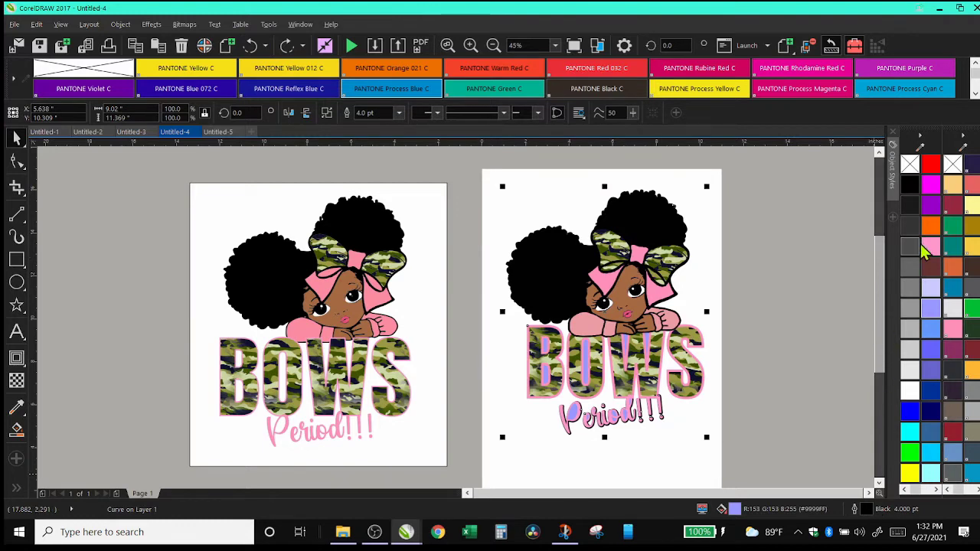
# Give the silhouette a matching lavender outline 16.0 pt wide.
pyautogui.rightClick(930, 309)
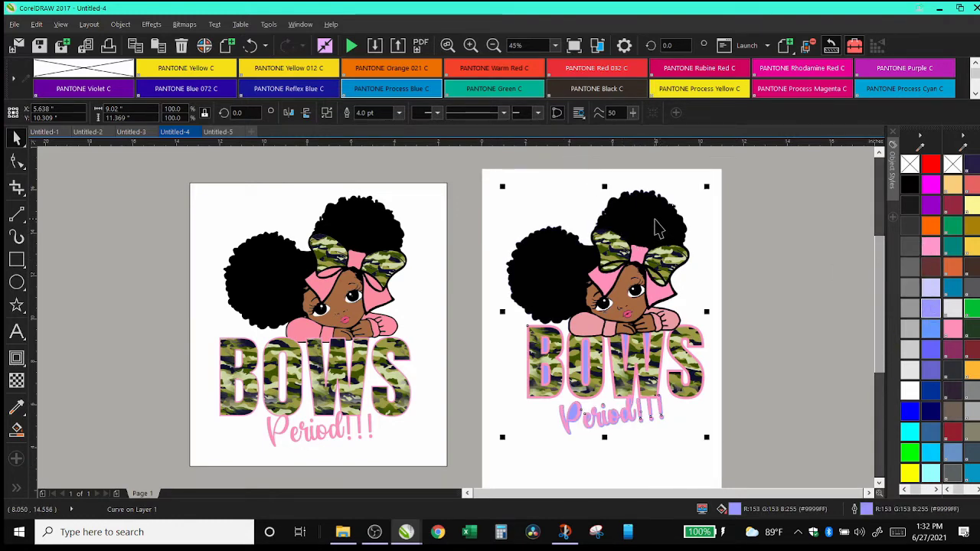
pyautogui.click(470, 45)
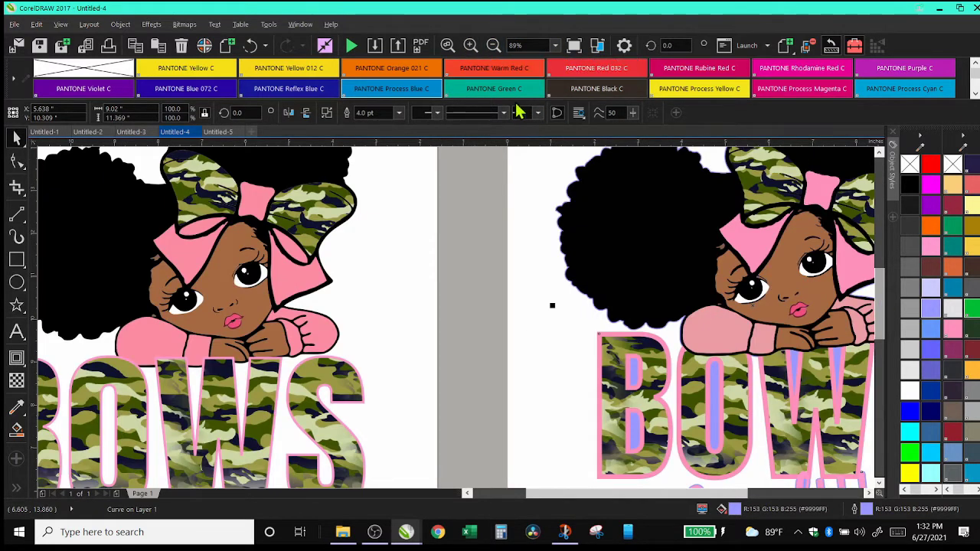
pyautogui.click(399, 113)
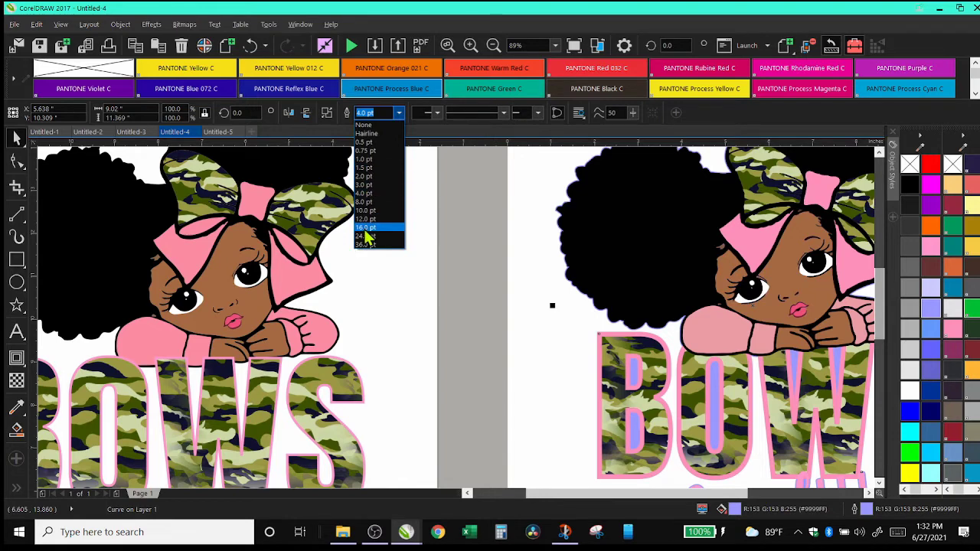
pyautogui.click(365, 229)
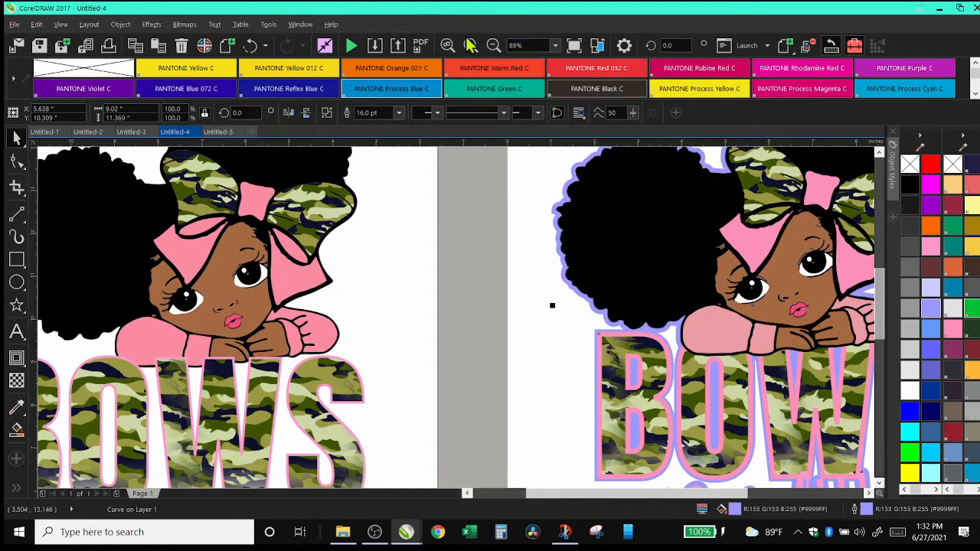
pyautogui.click(493, 45)
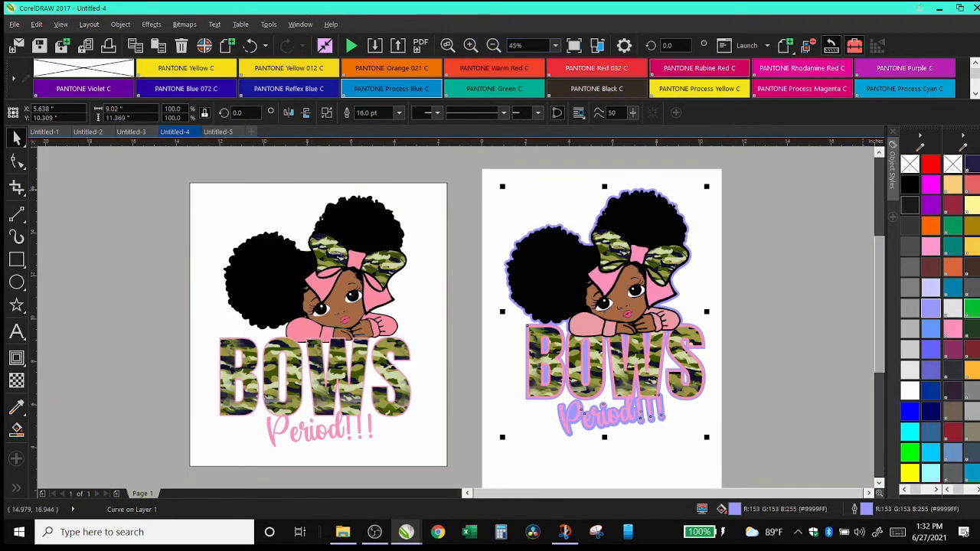
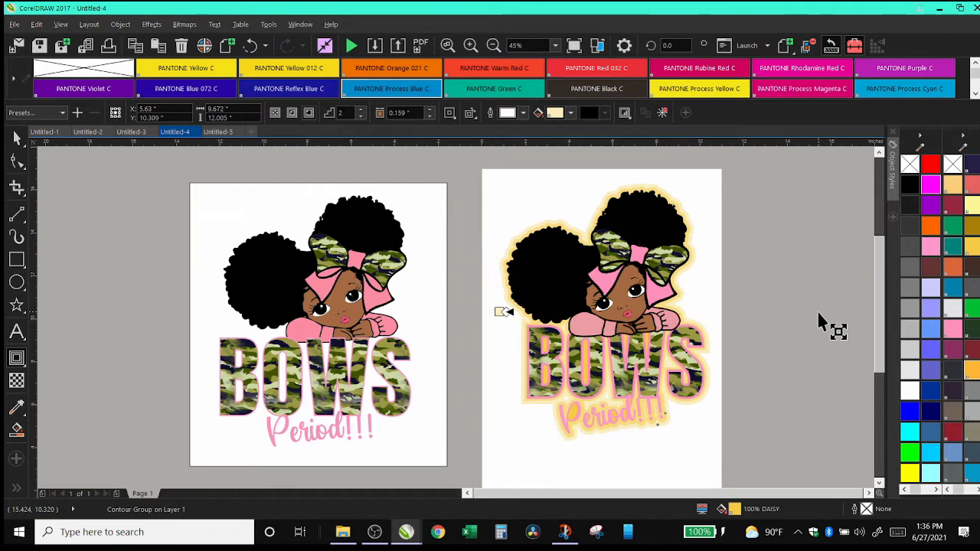
# Set the contour fill colour to green from the GILDAN palette.
pyautogui.click(571, 115)
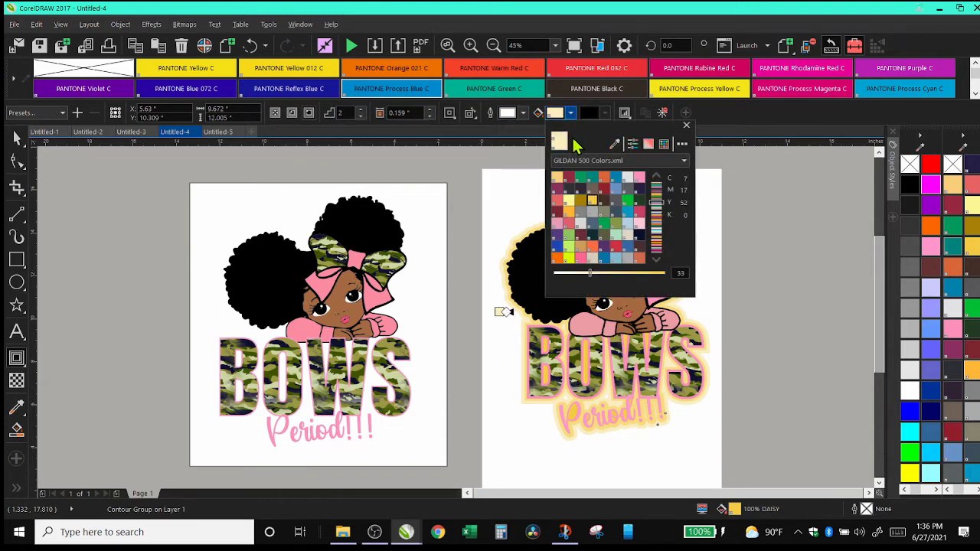
pyautogui.click(580, 179)
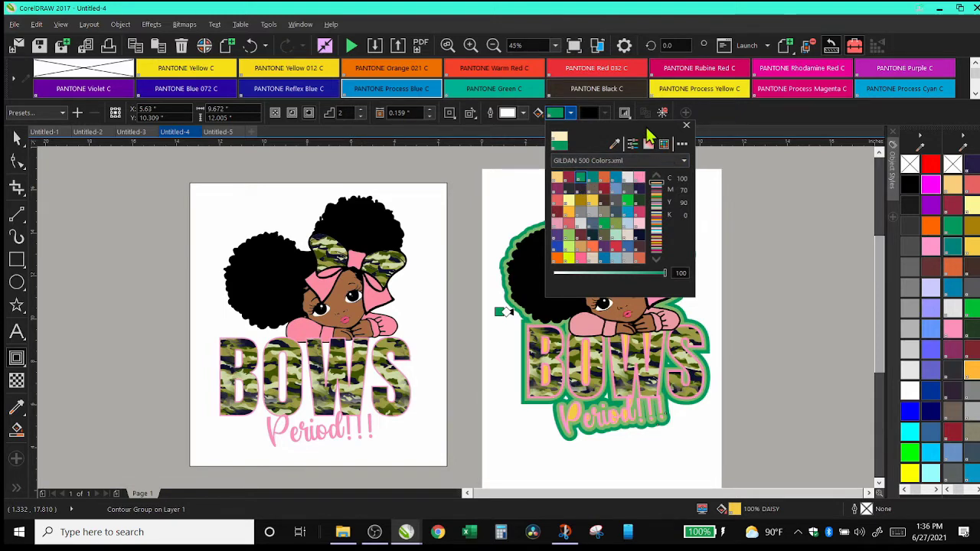
pyautogui.moveTo(645, 135); pyautogui.dragTo(875, 169)
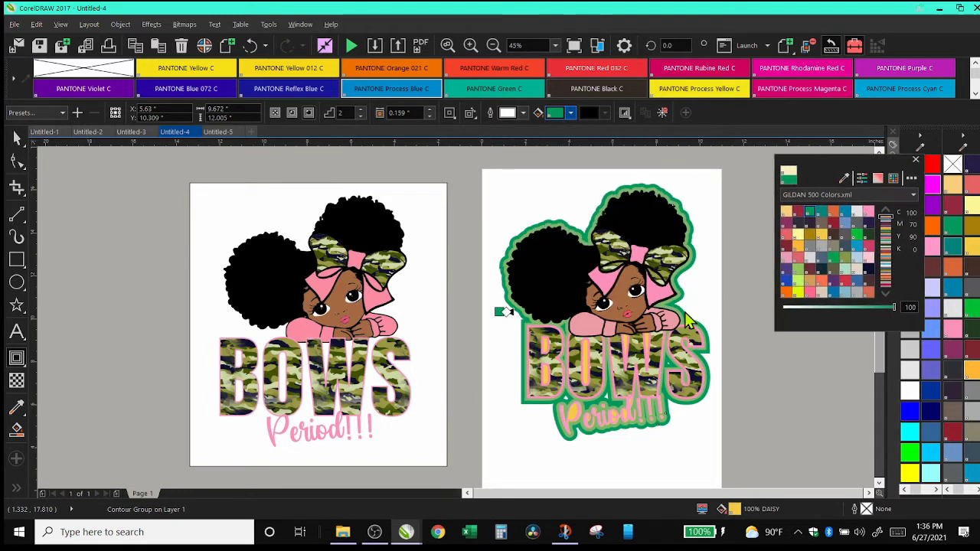
pyautogui.click(573, 410)
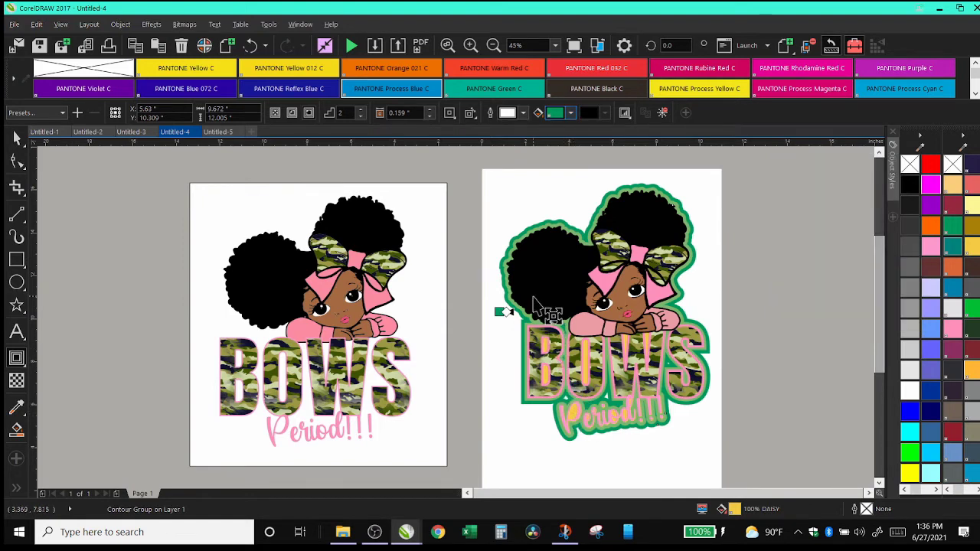
# Reduce contour steps from 2 to 1, undoing an accidental move of the contour group.
pyautogui.click(359, 117)
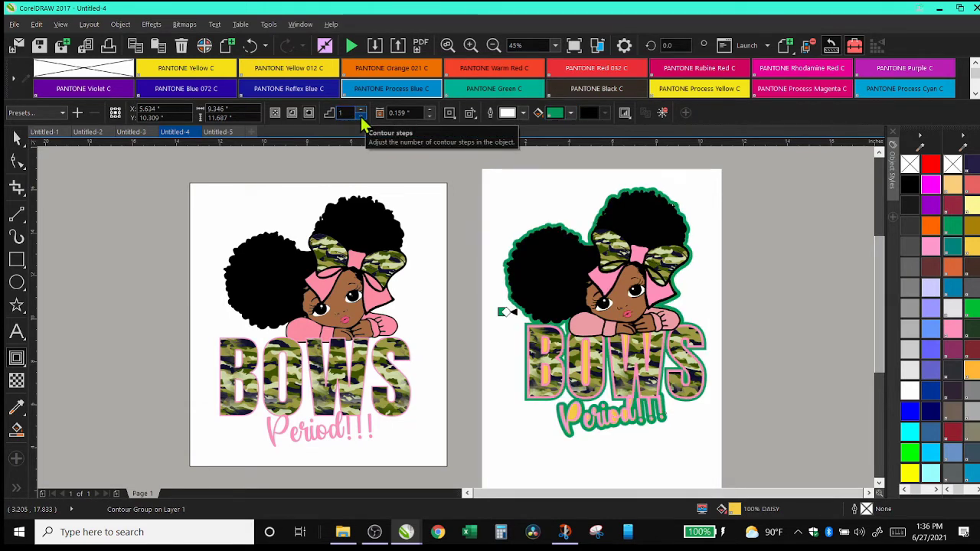
pyautogui.moveTo(534, 244); pyautogui.dragTo(675, 251)
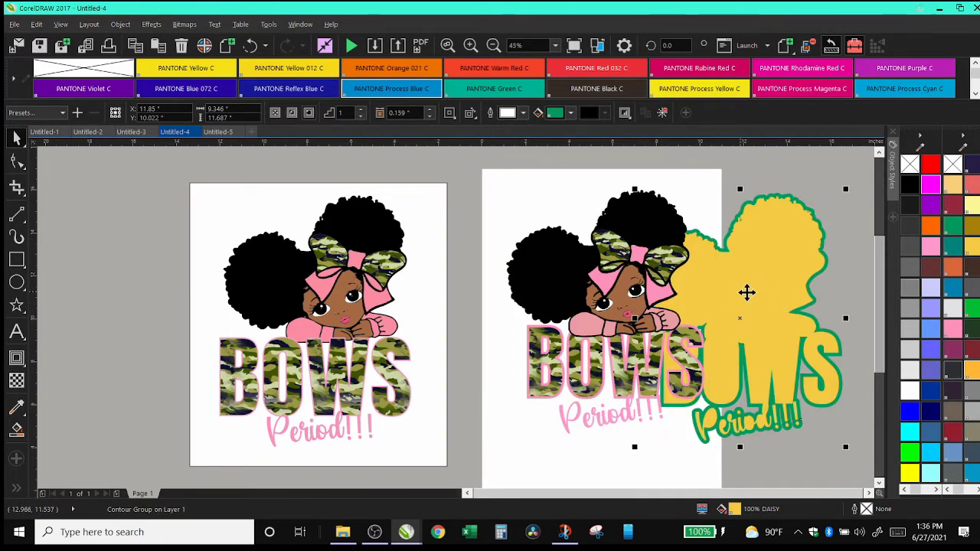
pyautogui.click(250, 44)
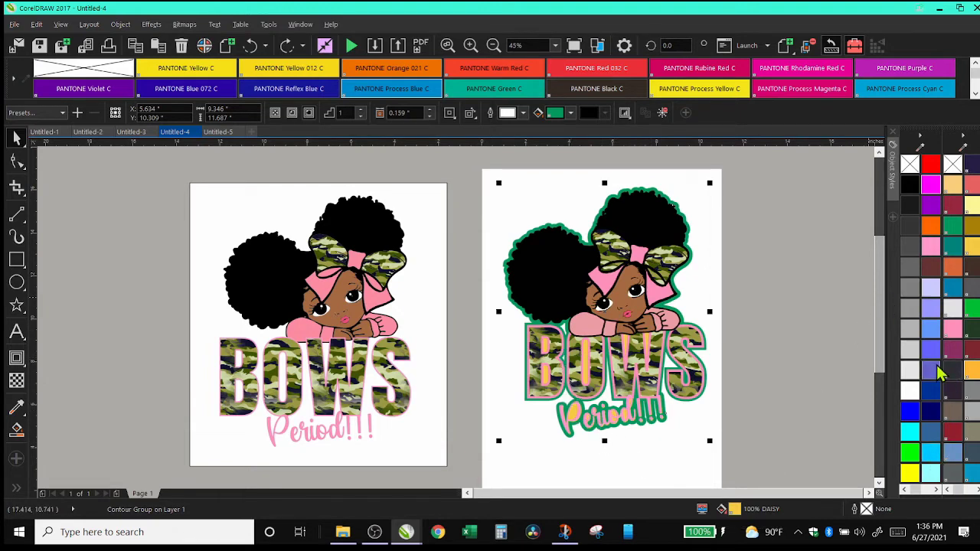
# Switch the contour colour to a gold swatch, then zoom back out to fit the page.
pyautogui.click(571, 115)
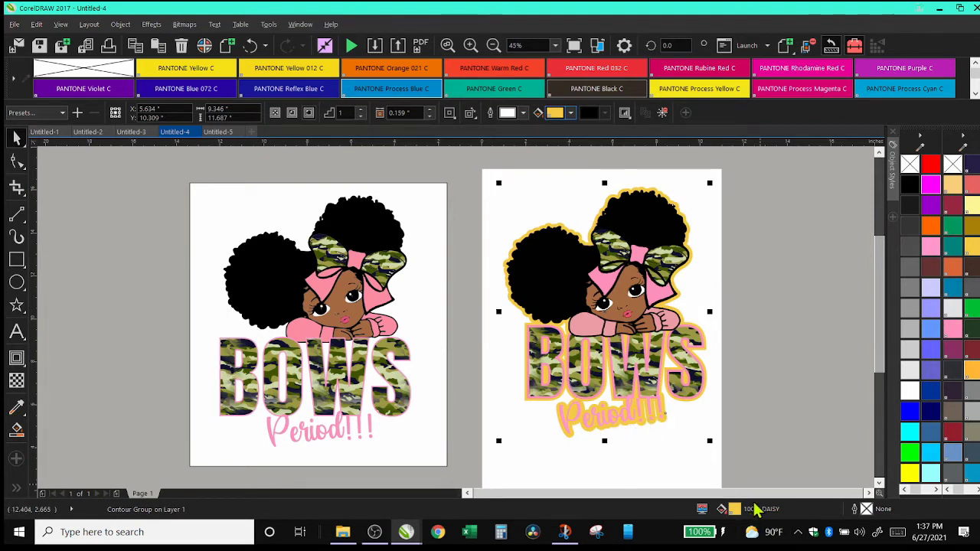
pyautogui.click(470, 46)
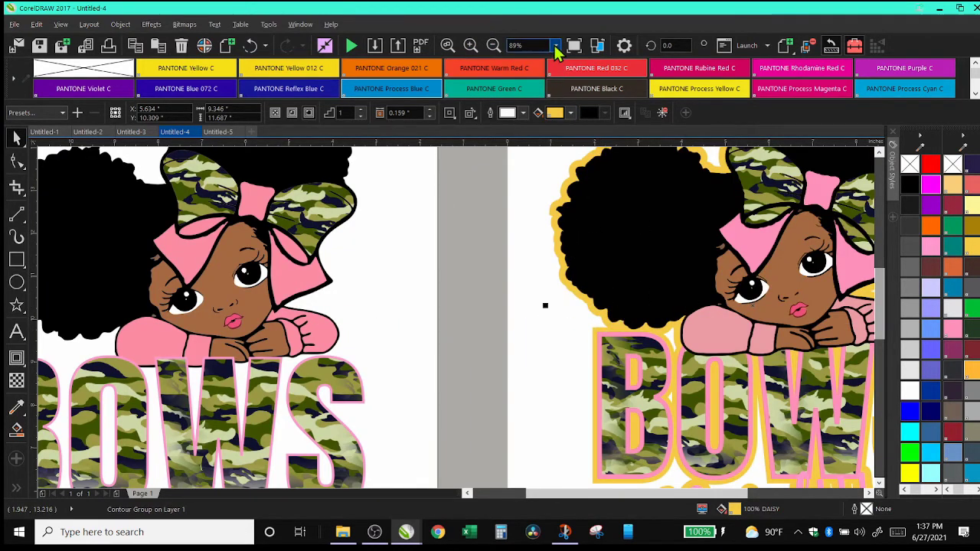
pyautogui.click(555, 45)
pyautogui.click(542, 67)
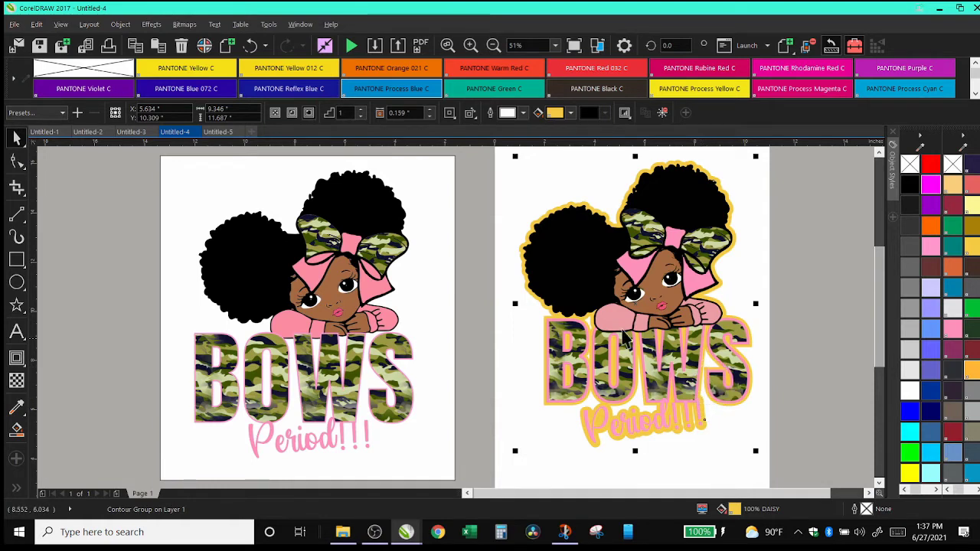
# Smart-fill the gap between the hair and the B in gold, undoing an oversized fill.
pyautogui.click(470, 46)
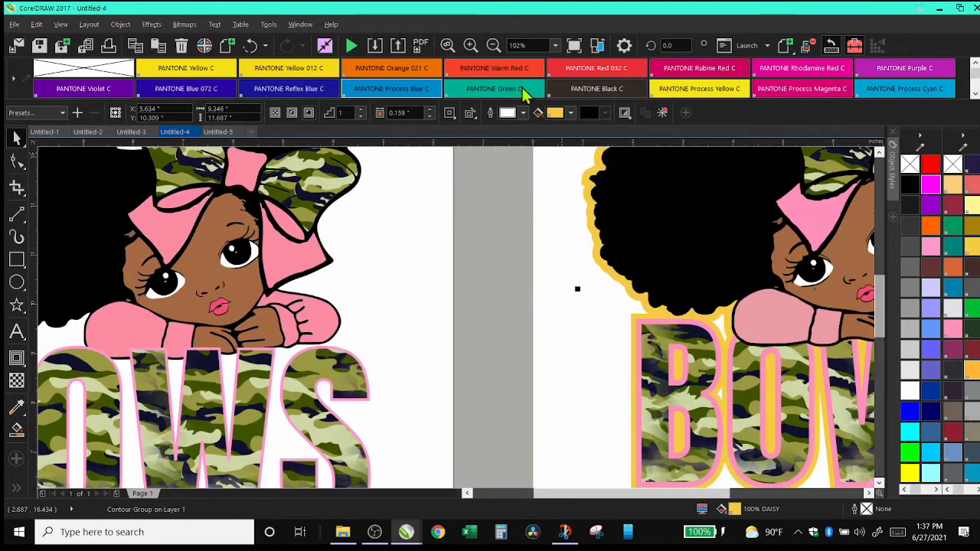
pyautogui.moveTo(722, 493); pyautogui.dragTo(805, 485)
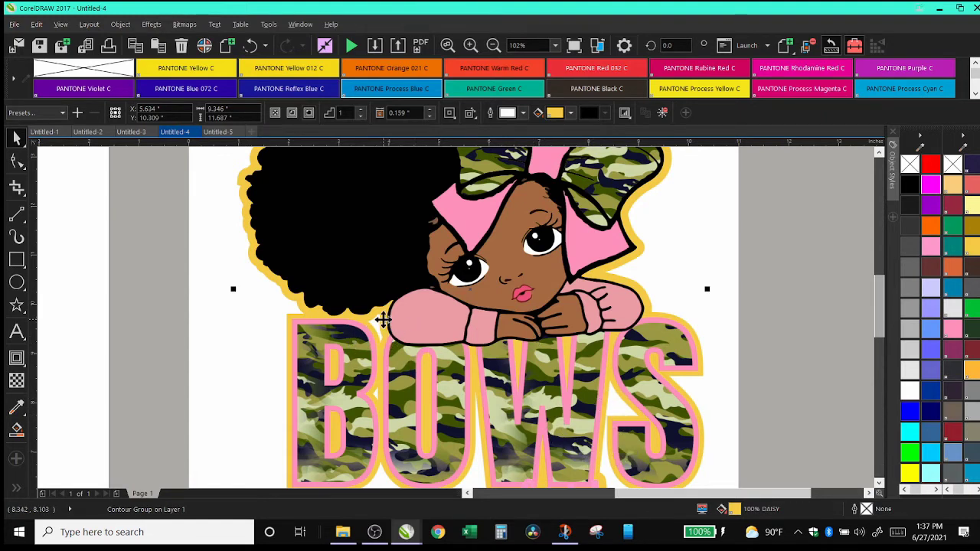
pyautogui.click(16, 430)
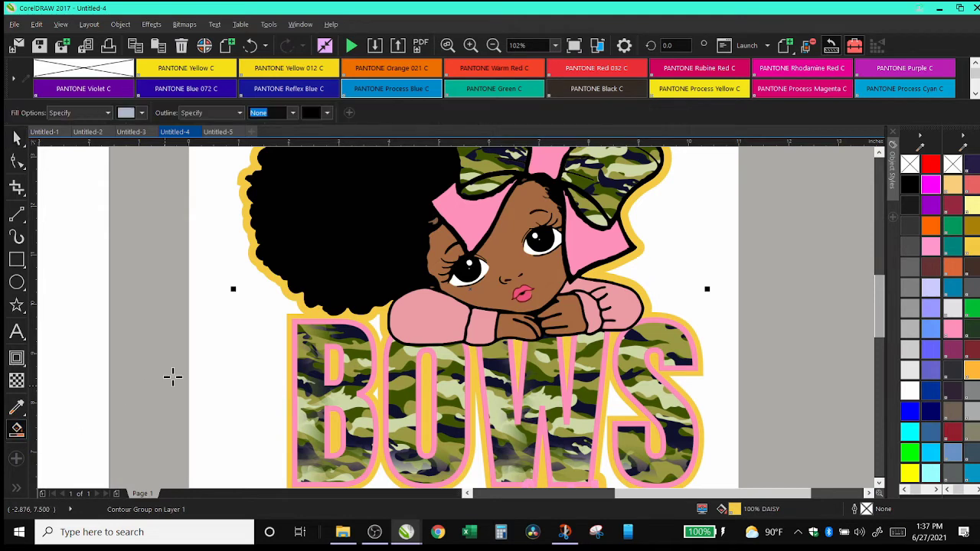
pyautogui.click(375, 323)
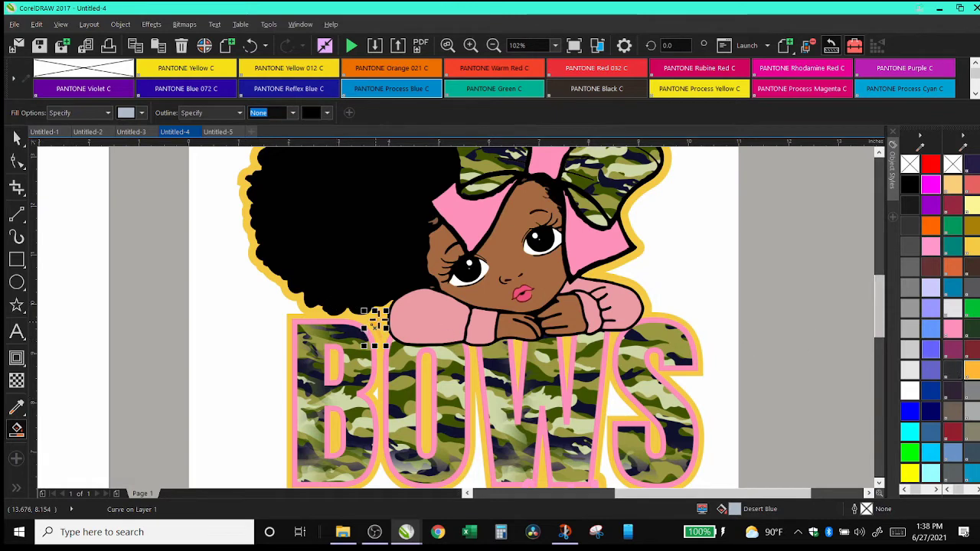
pyautogui.click(947, 178)
pyautogui.click(922, 148)
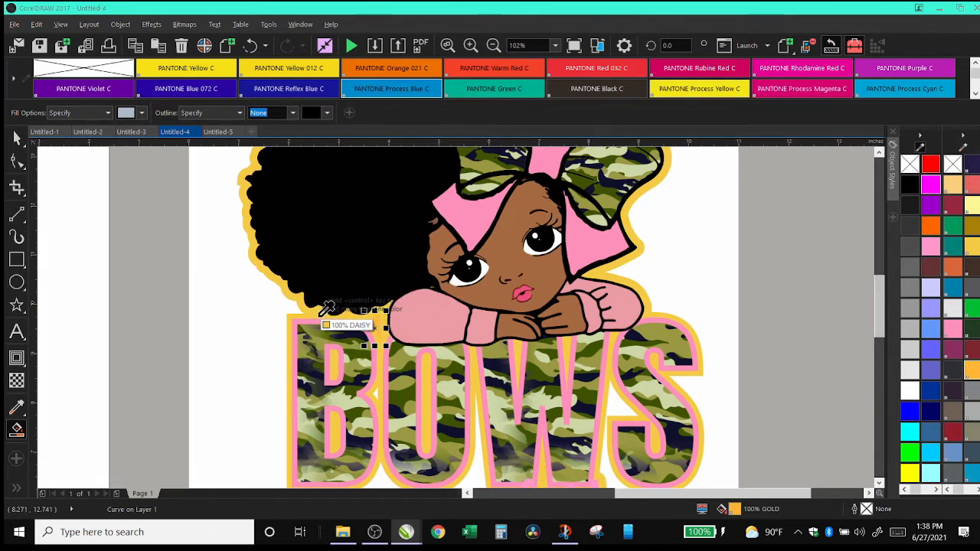
pyautogui.click(322, 313)
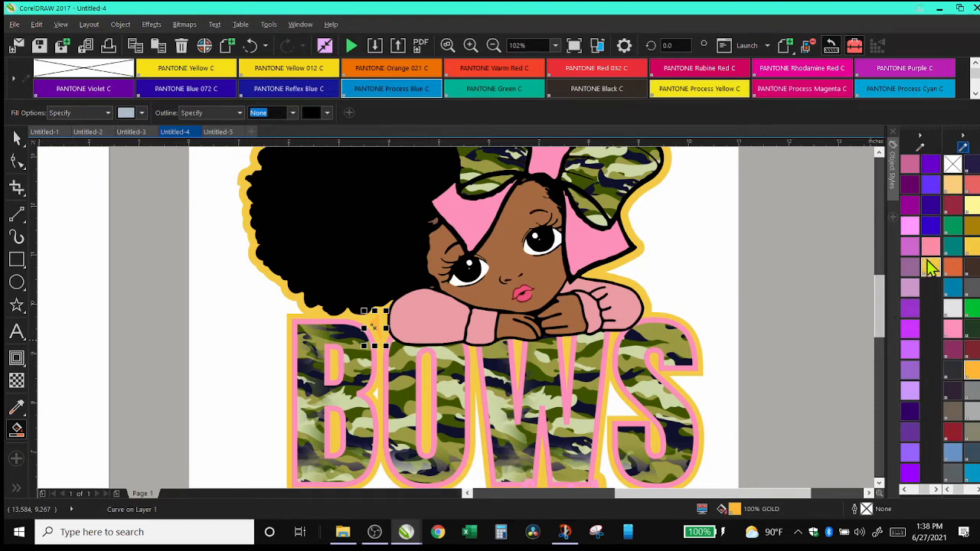
pyautogui.click(247, 307)
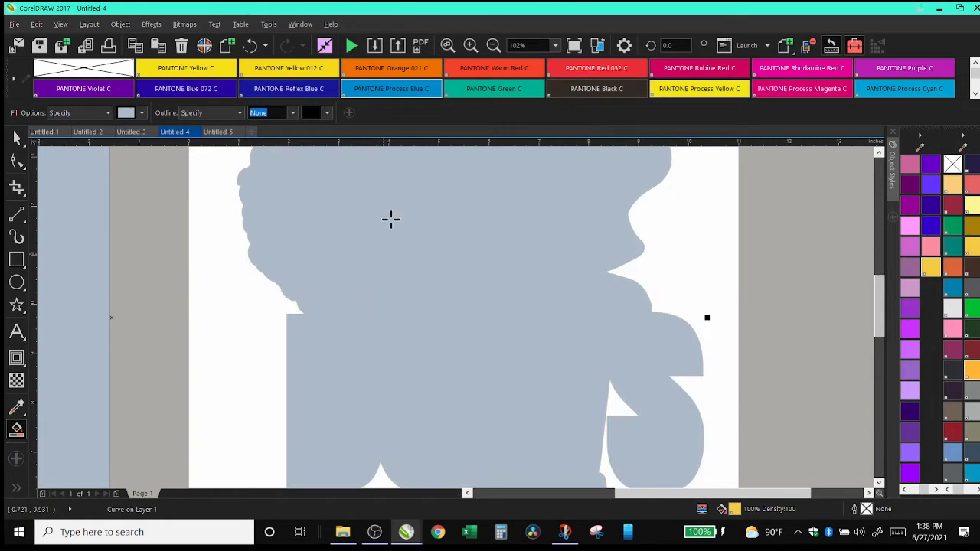
pyautogui.click(251, 46)
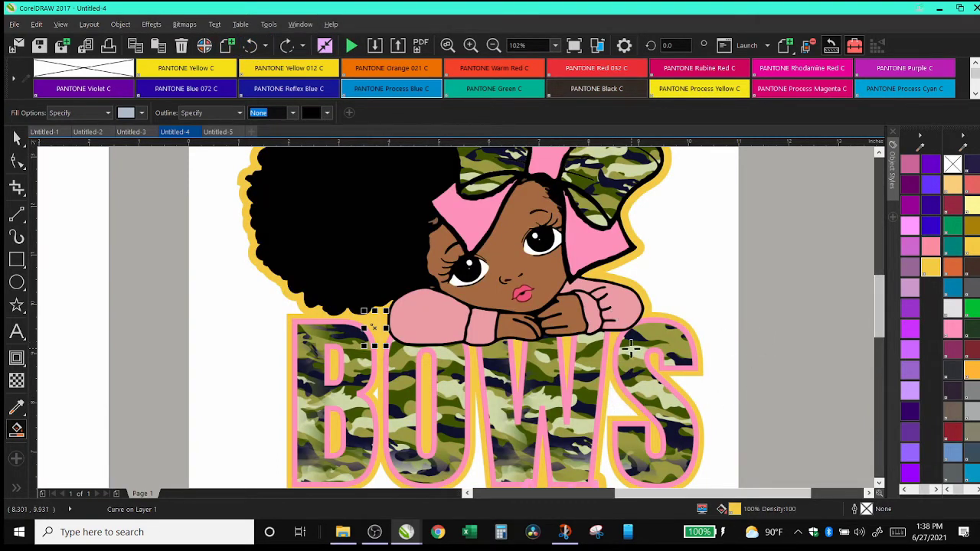
# Smart-fill the small gaps in the BOWS lettering with yellow, undoing an unwanted silhouette fill.
pyautogui.click(374, 394)
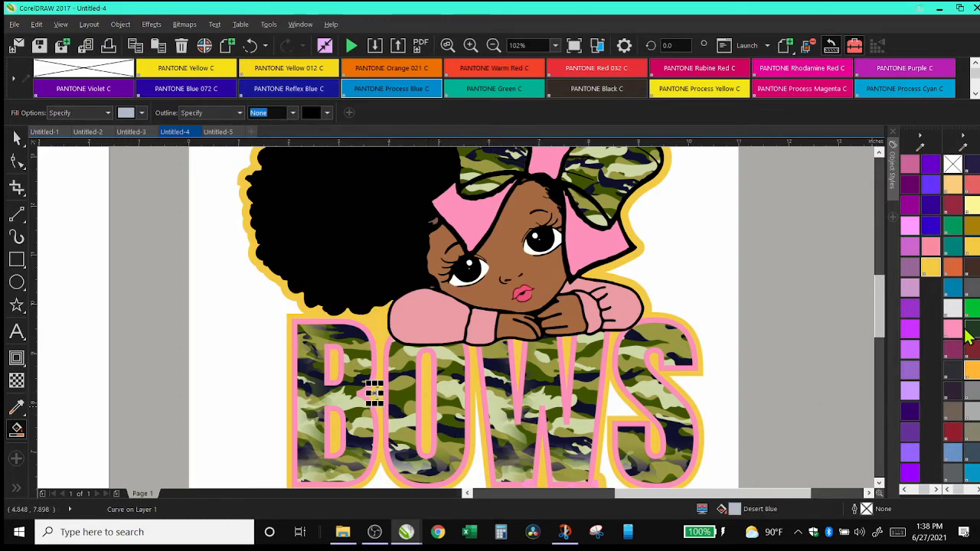
pyautogui.click(932, 269)
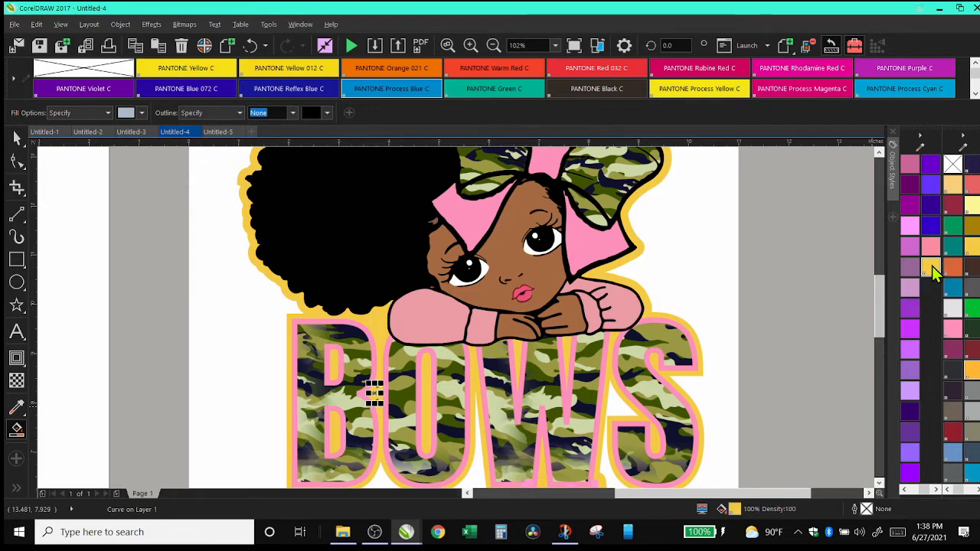
pyautogui.click(493, 46)
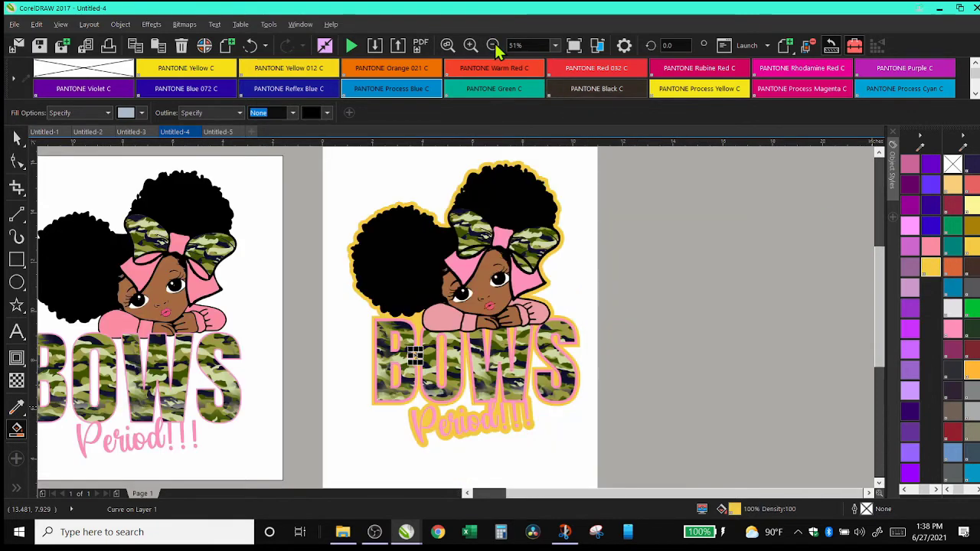
pyautogui.click(465, 399)
pyautogui.click(931, 267)
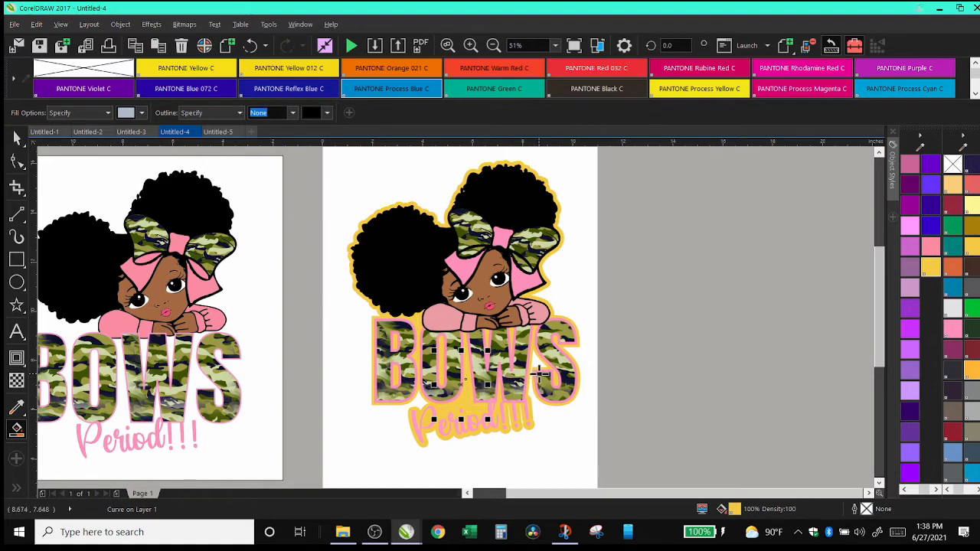
pyautogui.click(539, 365)
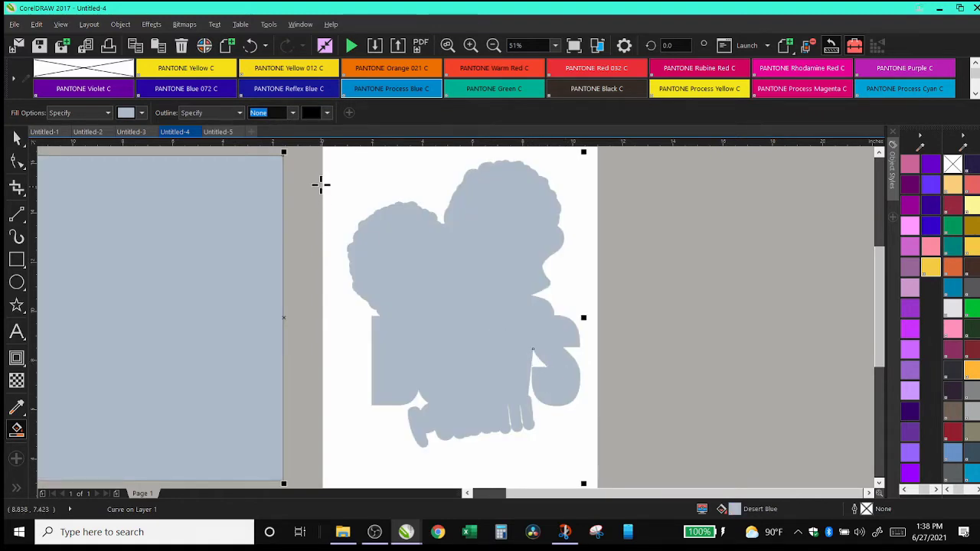
pyautogui.click(249, 46)
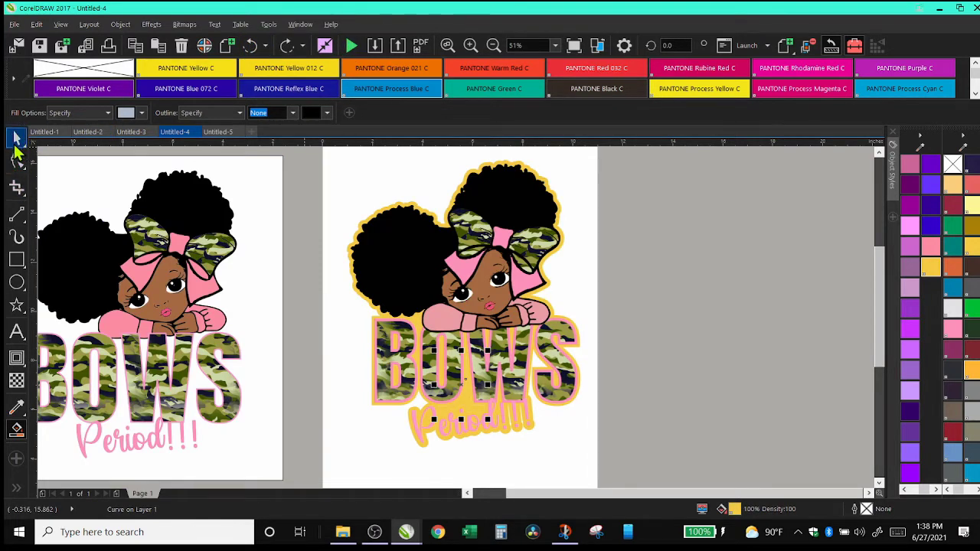
# Draw a small rectangle over the S's left edge, then shift it left and nudge it up.
pyautogui.click(470, 45)
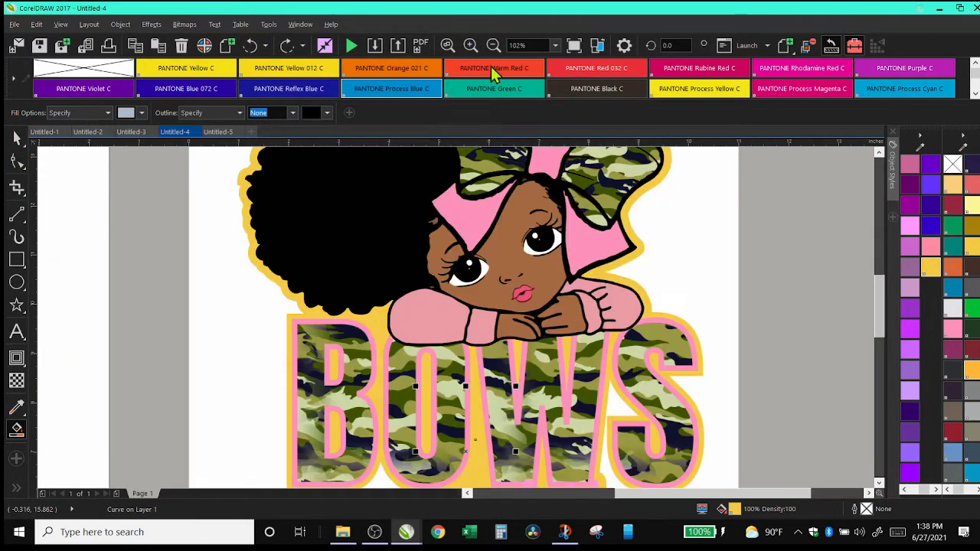
pyautogui.moveTo(881, 324); pyautogui.dragTo(881, 345)
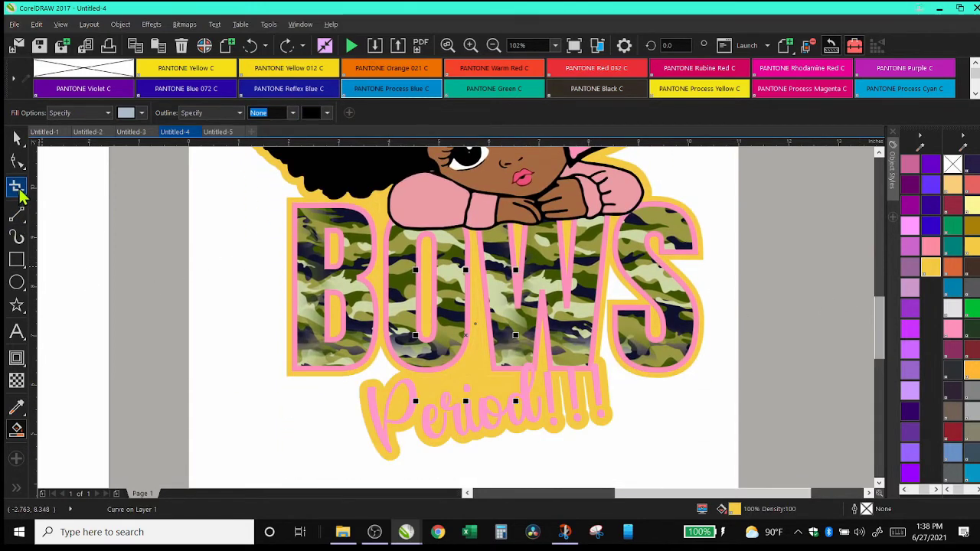
pyautogui.click(17, 138)
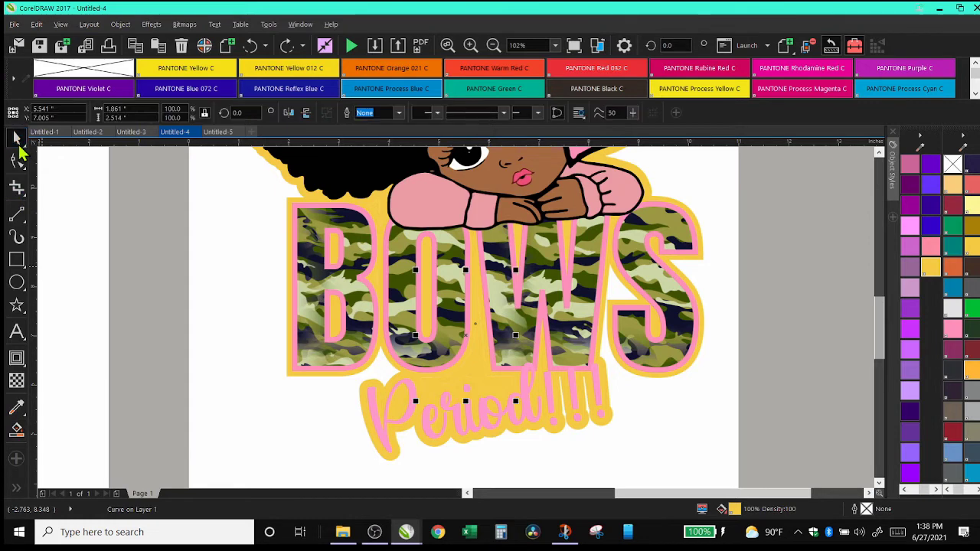
pyautogui.click(23, 220)
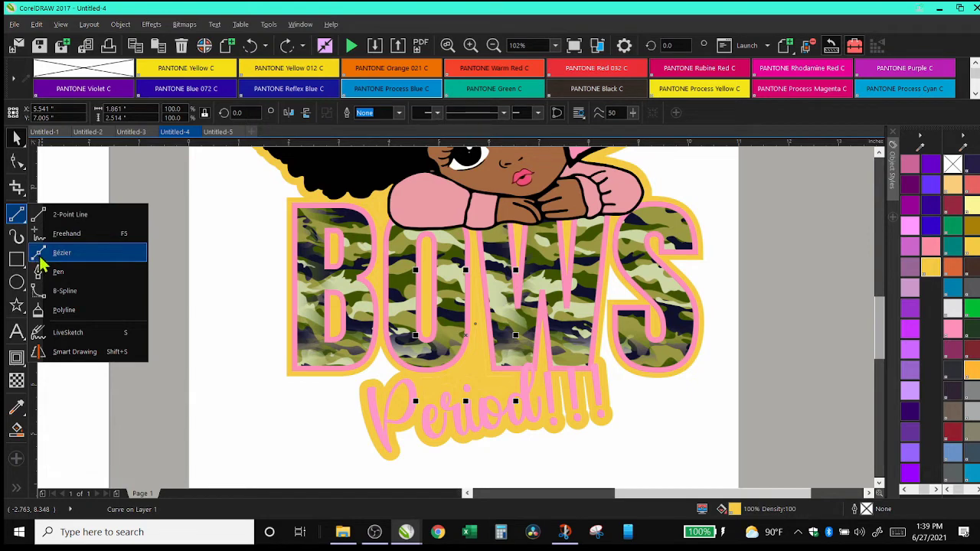
pyautogui.click(17, 260)
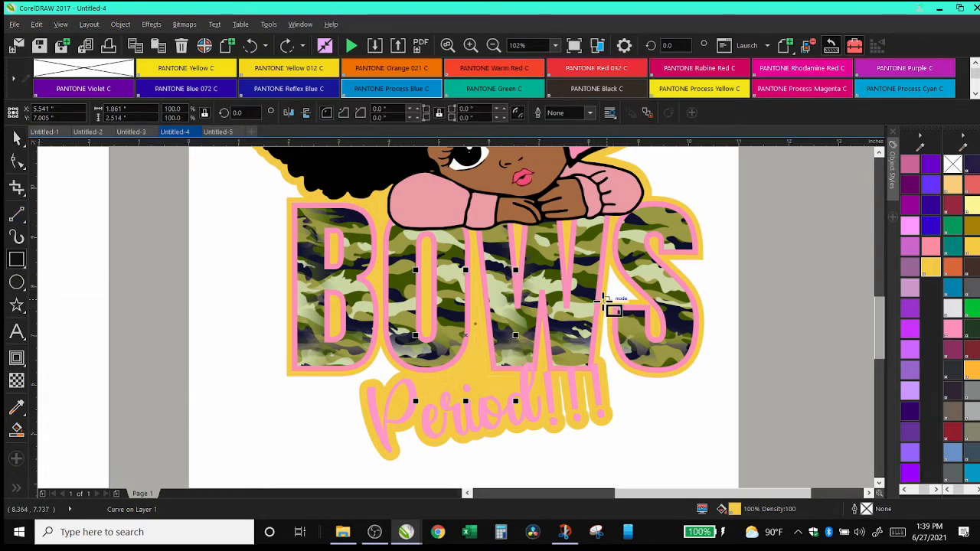
pyautogui.moveTo(616, 300); pyautogui.dragTo(640, 308)
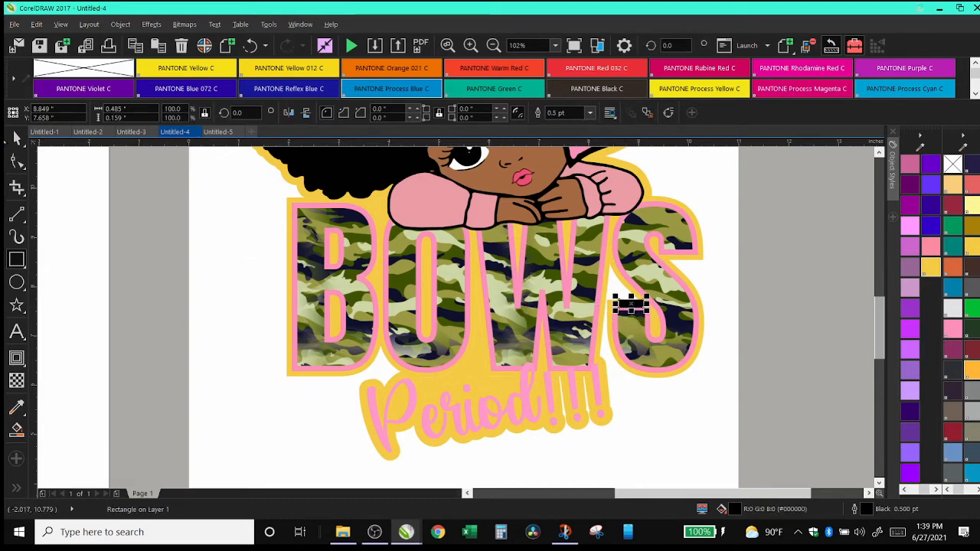
pyautogui.click(17, 138)
pyautogui.moveTo(626, 304); pyautogui.dragTo(612, 304)
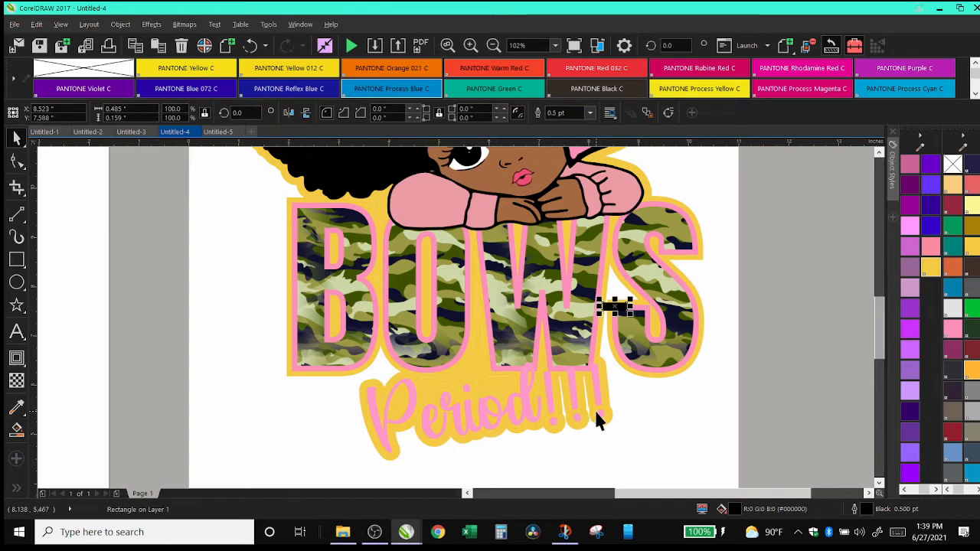
pyautogui.press('Up')
pyautogui.press('Up')
pyautogui.press('Up')
pyautogui.press('Up')
pyautogui.press('Up')
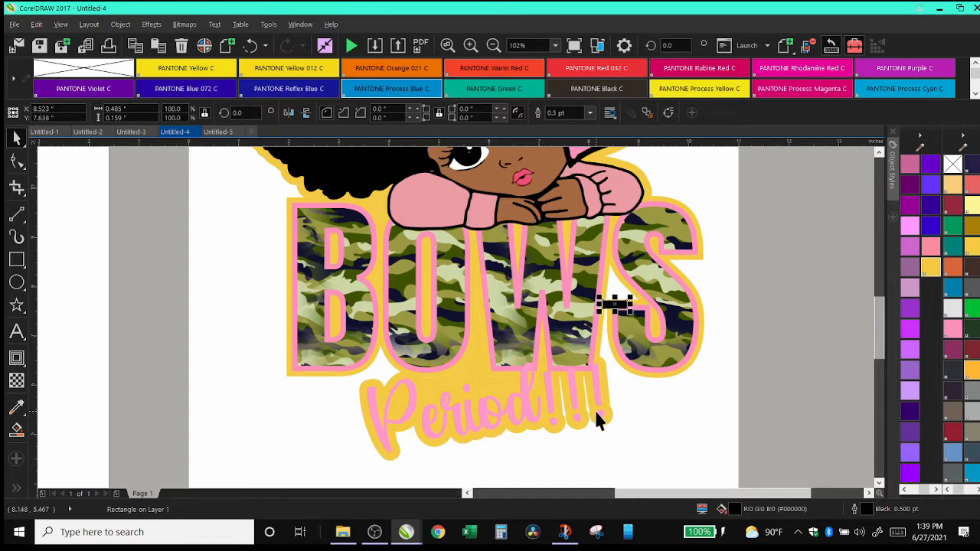
pyautogui.press('Up')
# Smart-fill the enclosed gap beside the S and delete the black helper rectangle.
pyautogui.click(18, 431)
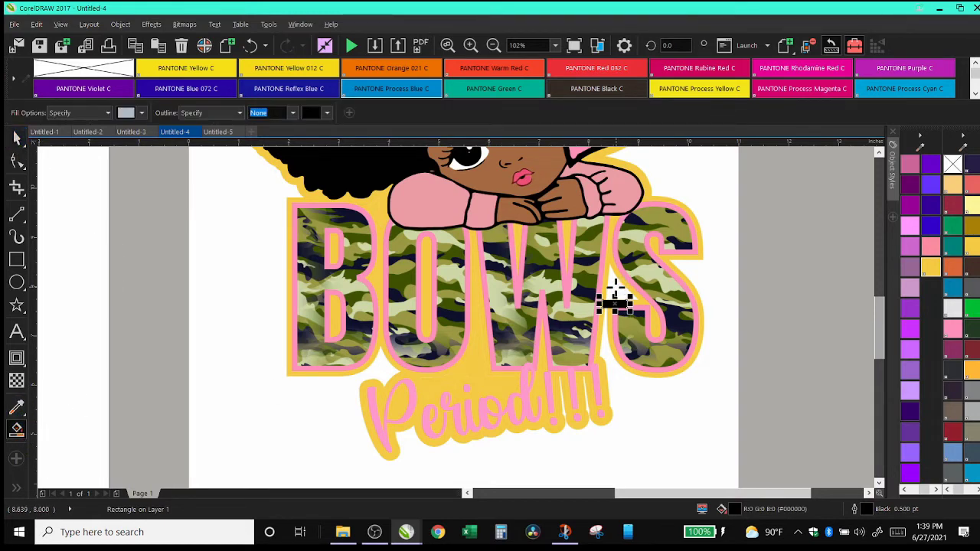
pyautogui.click(614, 293)
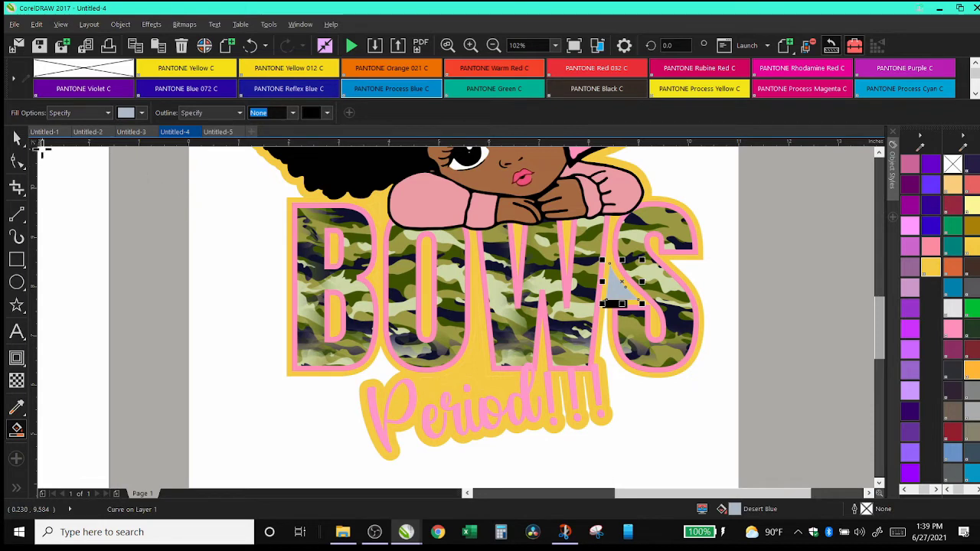
pyautogui.click(17, 138)
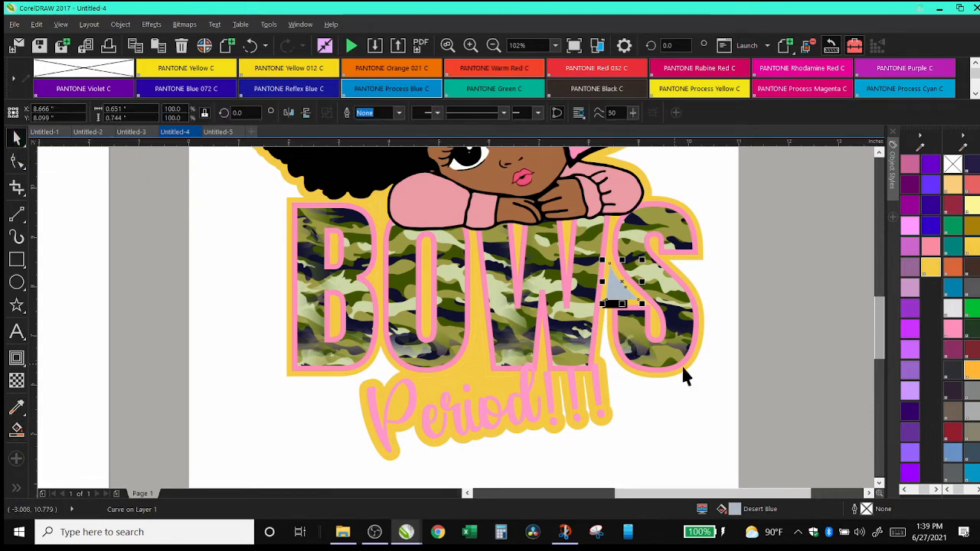
pyautogui.click(610, 303)
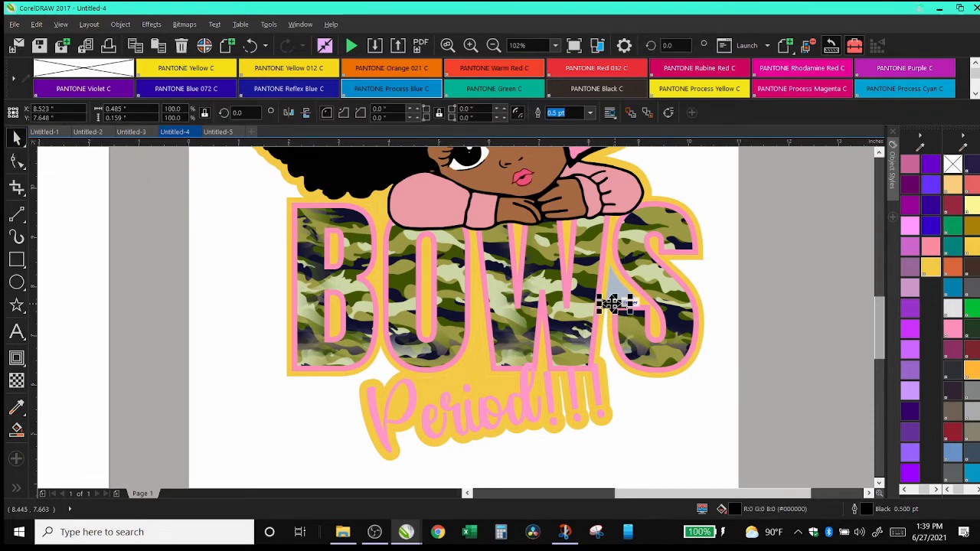
pyautogui.press('Delete')
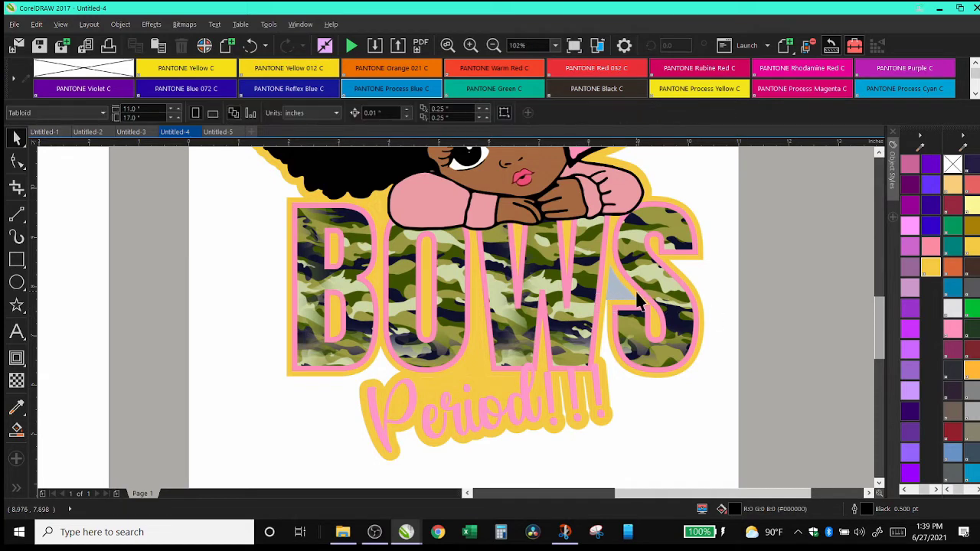
# Check the new gold patch beside the S at full-design zoom, then deselect everything.
pyautogui.click(611, 290)
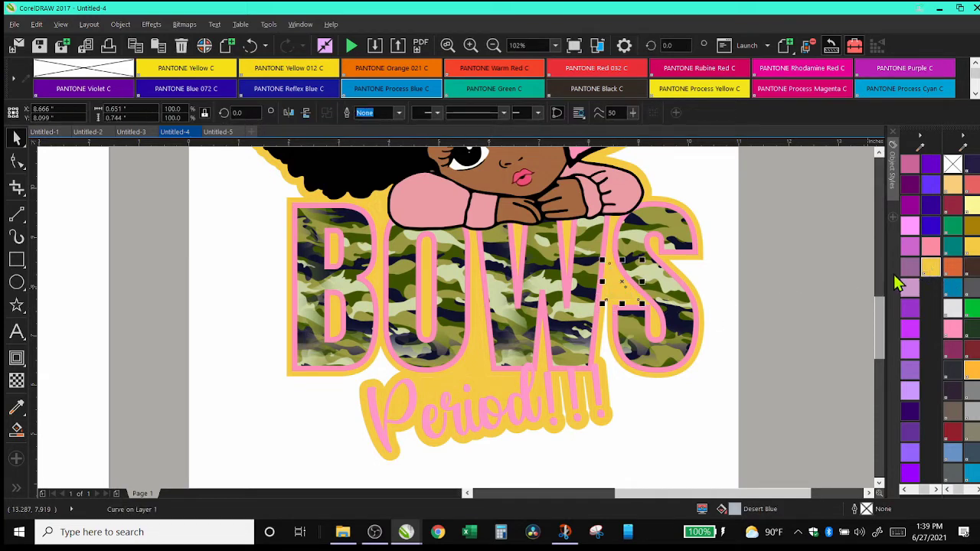
pyautogui.click(494, 43)
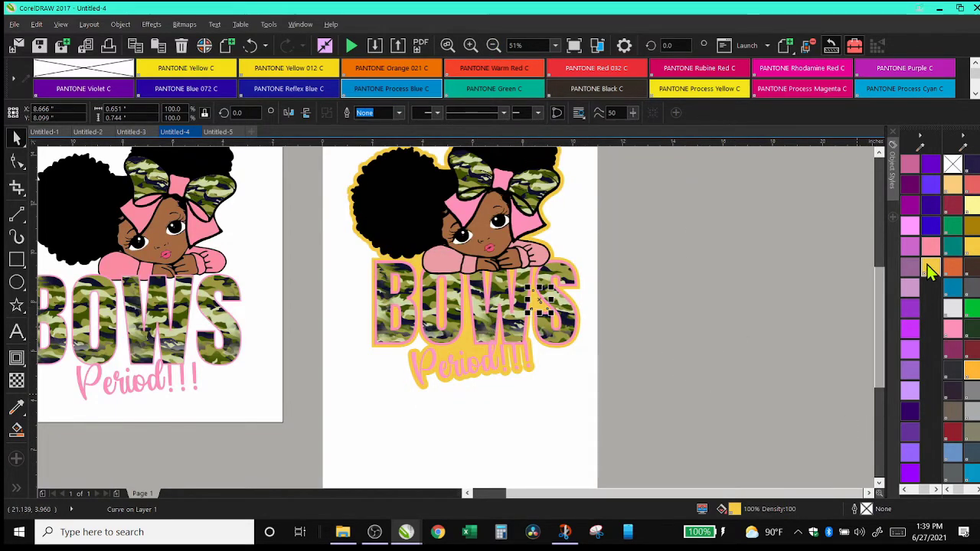
pyautogui.click(466, 338)
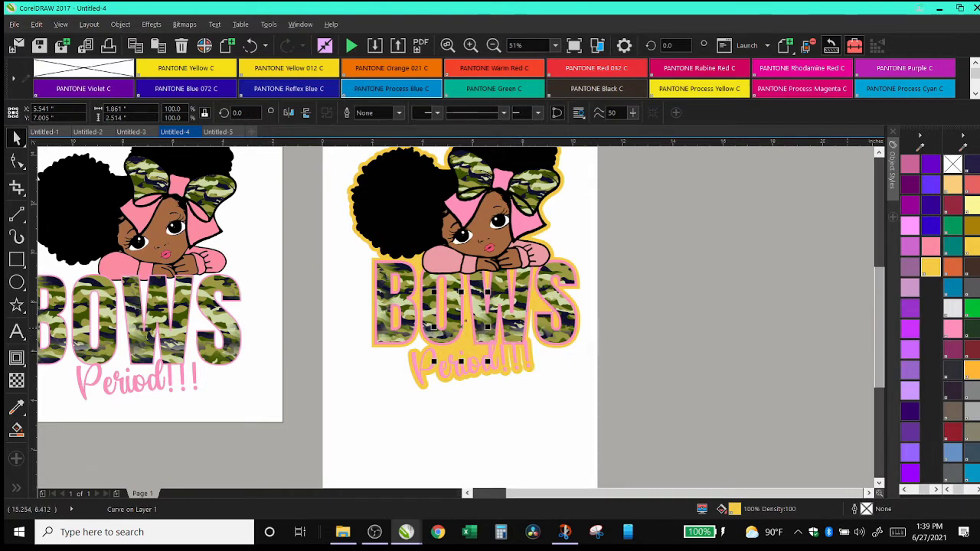
pyautogui.click(418, 273)
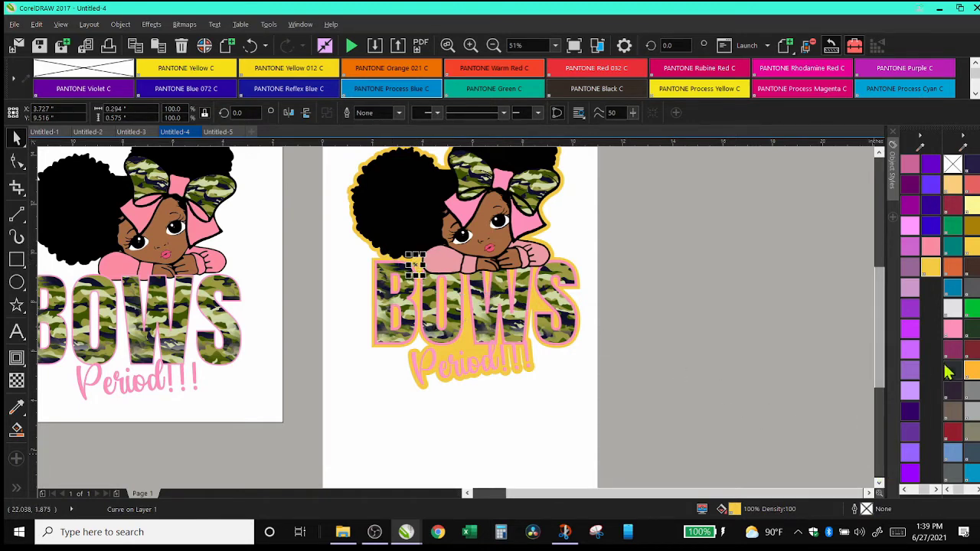
pyautogui.click(737, 295)
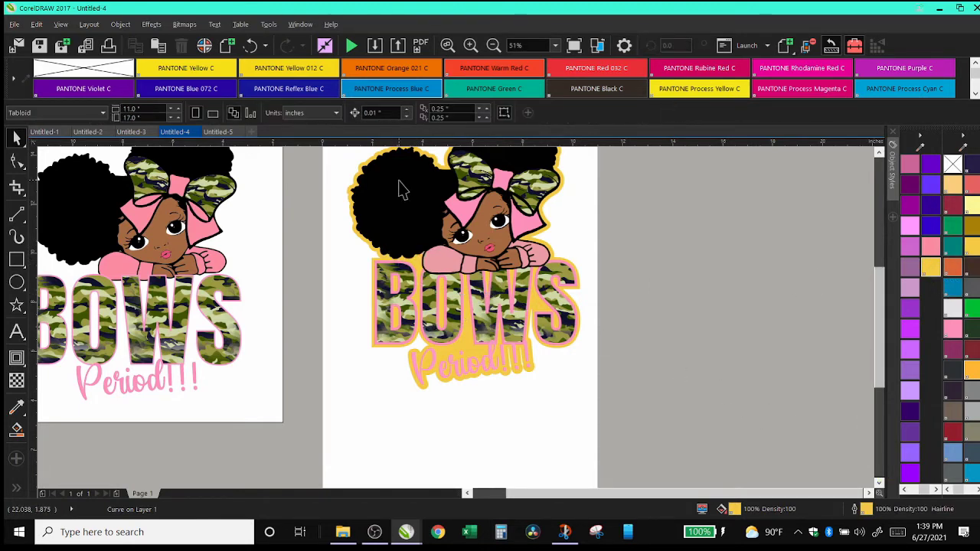
# Zoom out to review the finished design, then bring up the File menu.
pyautogui.click(493, 46)
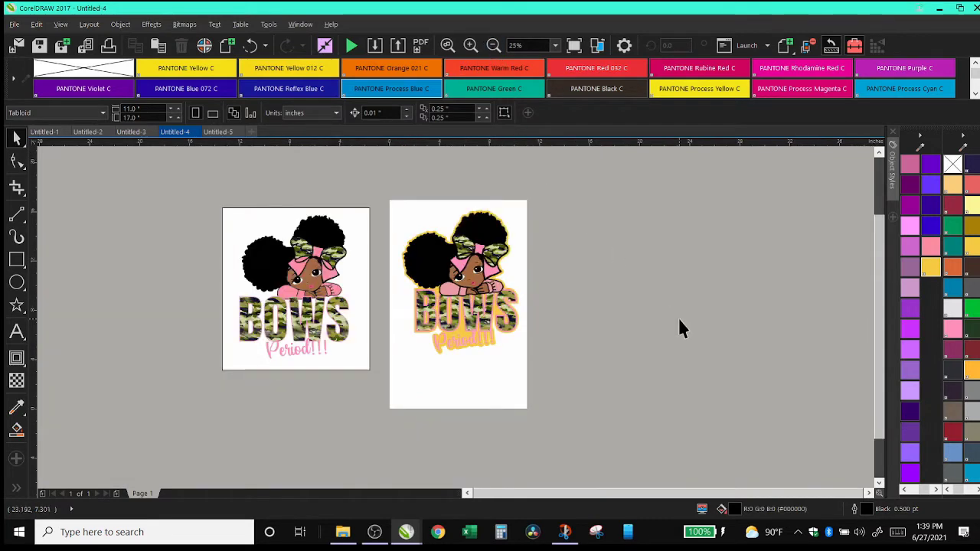
pyautogui.click(470, 46)
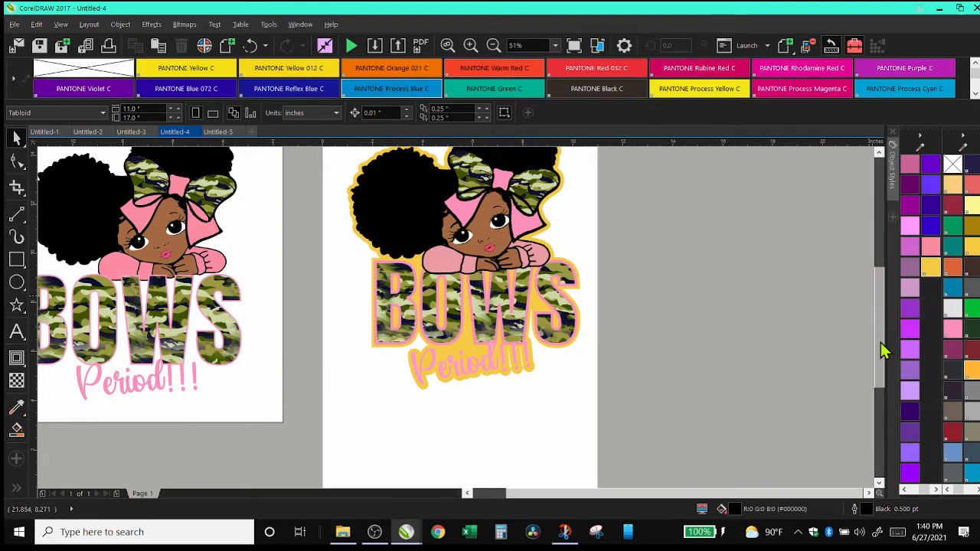
pyautogui.moveTo(881, 350); pyautogui.dragTo(878, 333)
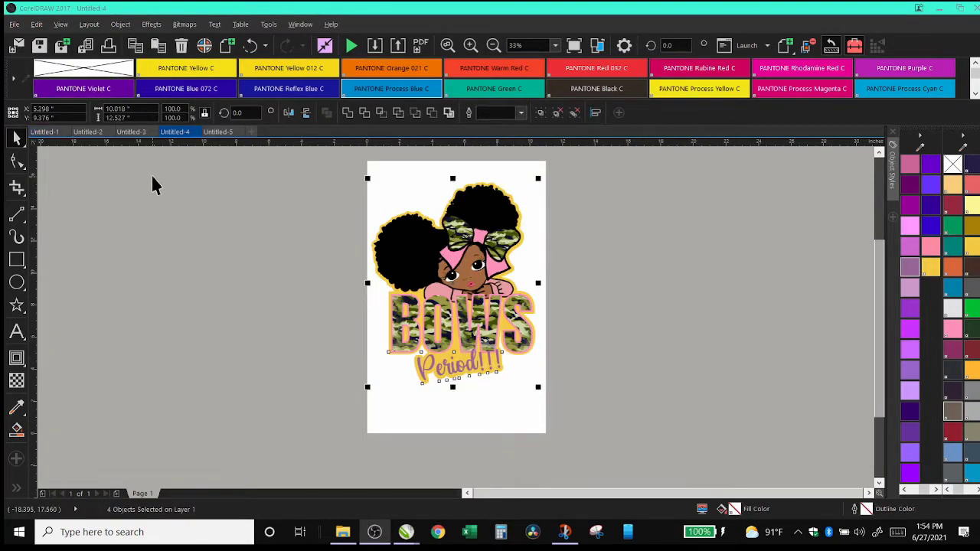
pyautogui.click(14, 23)
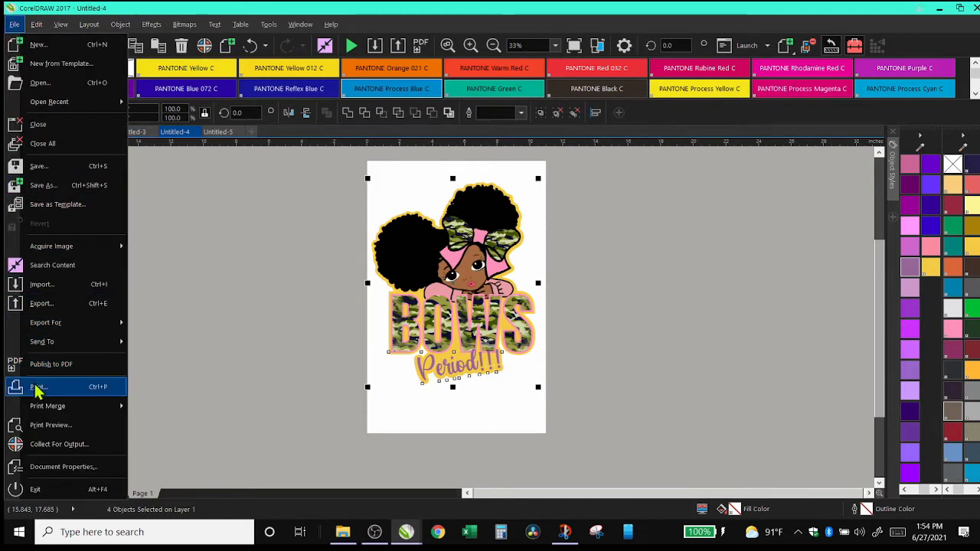
# Start a print job on the Canon PRO-100 series (Copy 1) and bring up its Preferences.
pyautogui.click(36, 386)
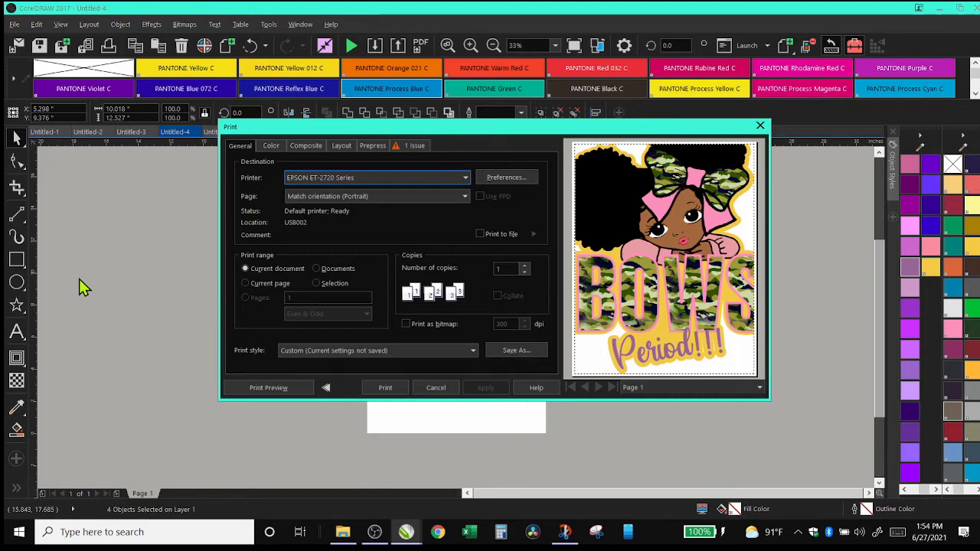
pyautogui.click(422, 182)
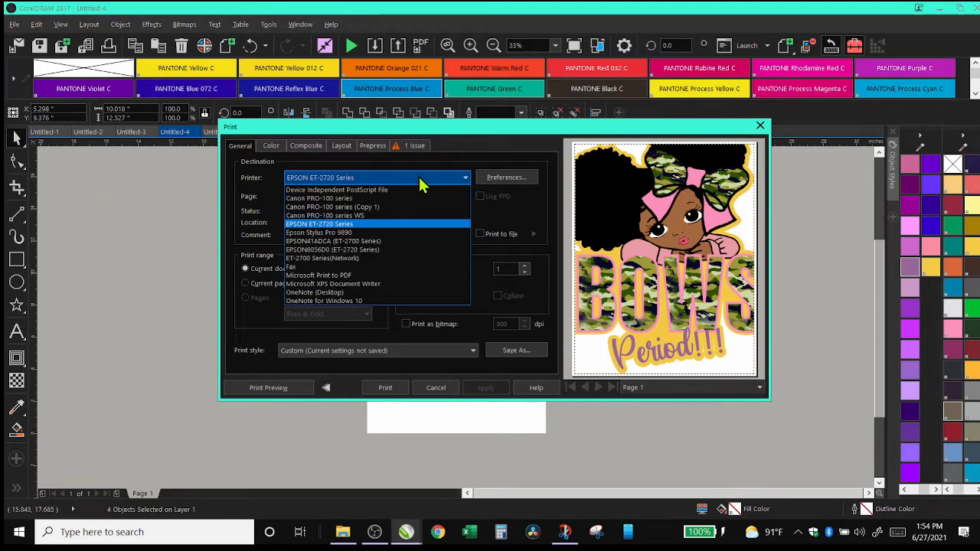
pyautogui.click(345, 207)
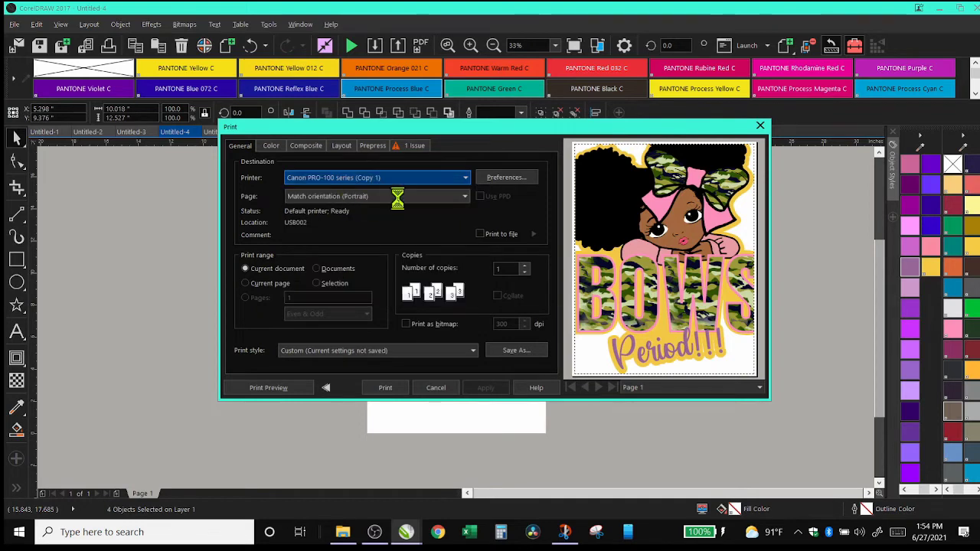
pyautogui.click(510, 181)
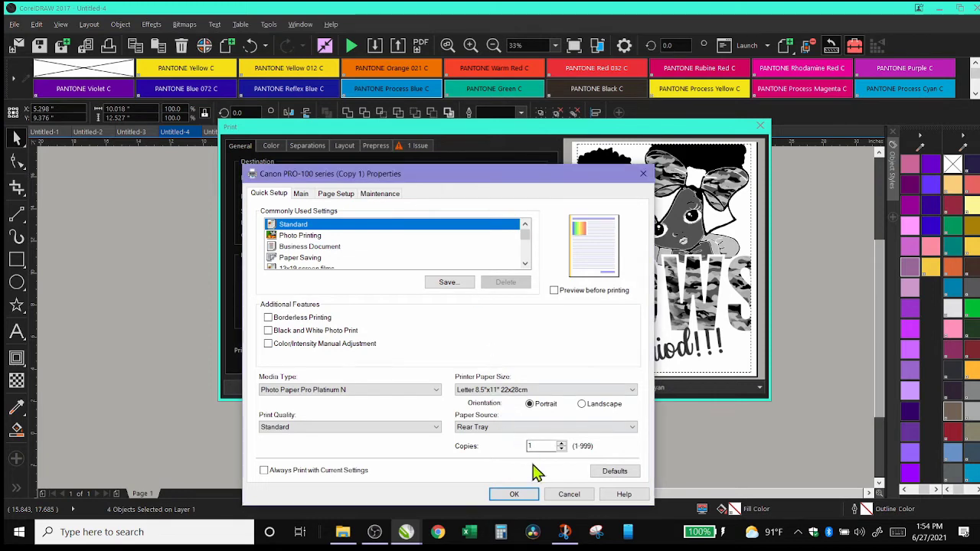
# Switch the print job from separations to Print composite, reviewing the Composite and Layout tabs.
pyautogui.click(569, 493)
pyautogui.click(299, 149)
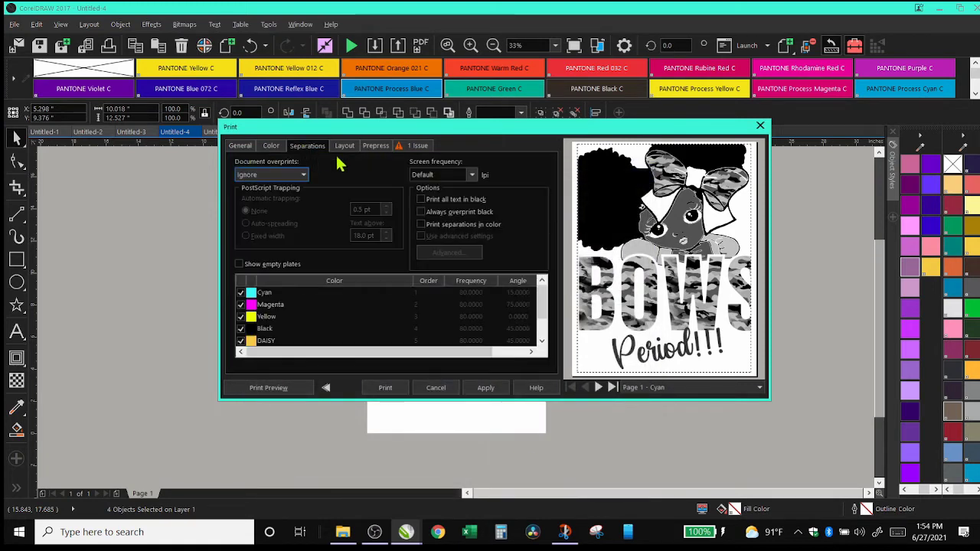
pyautogui.click(271, 147)
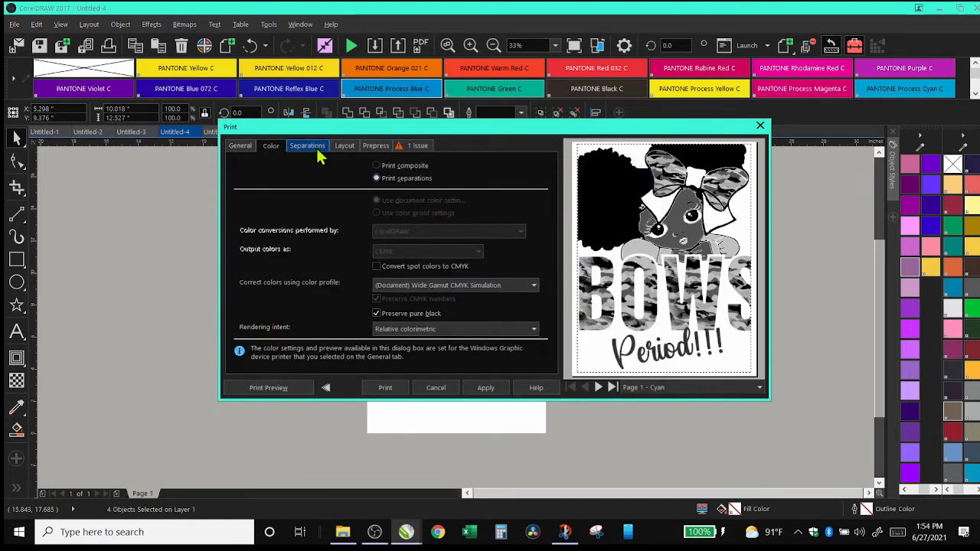
pyautogui.click(376, 165)
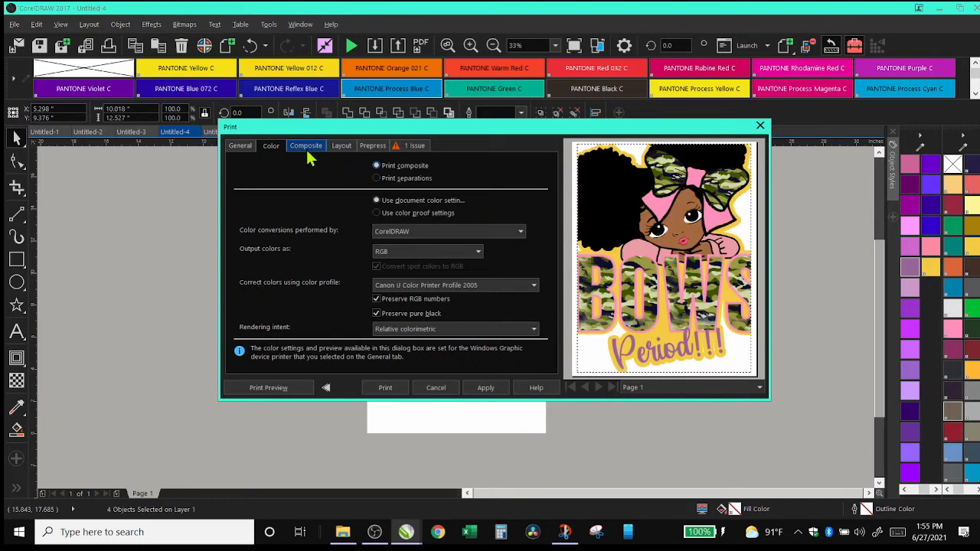
pyautogui.click(313, 151)
pyautogui.click(341, 148)
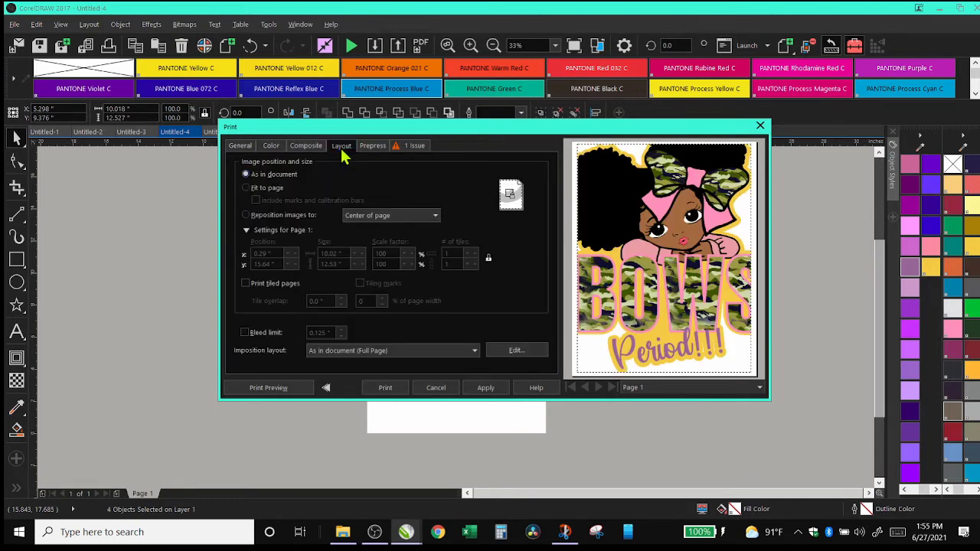
pyautogui.click(241, 146)
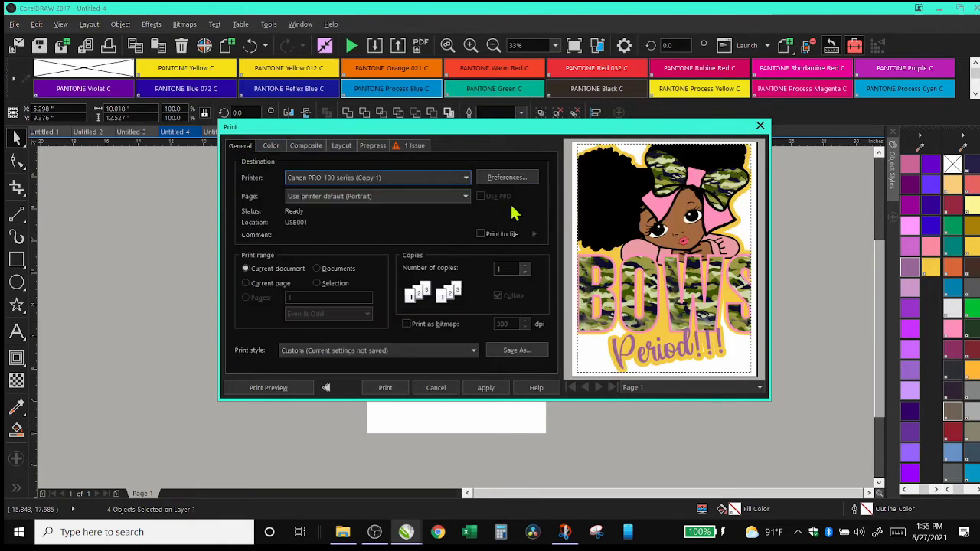
# In Canon properties, try paper size 11"x17", then A3+ 13"x19".
pyautogui.click(509, 180)
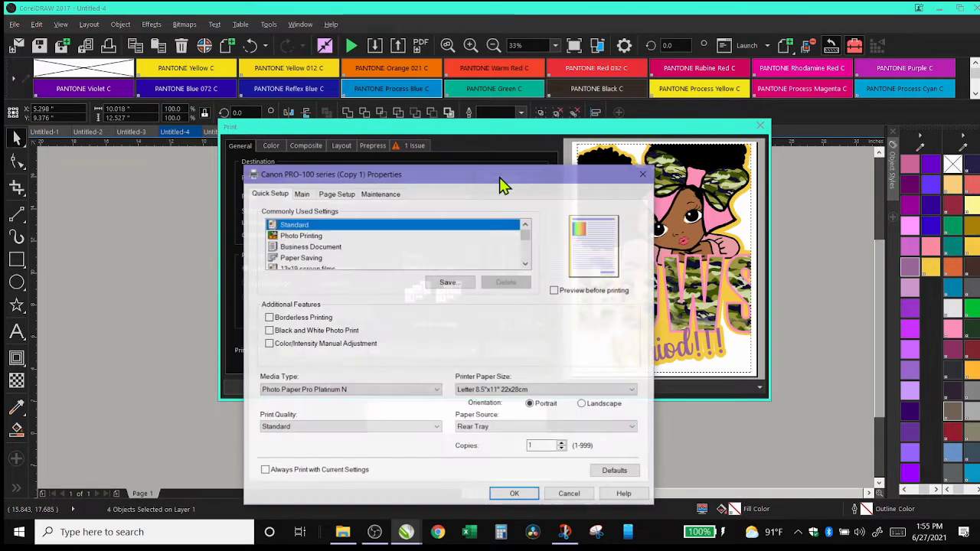
pyautogui.click(536, 391)
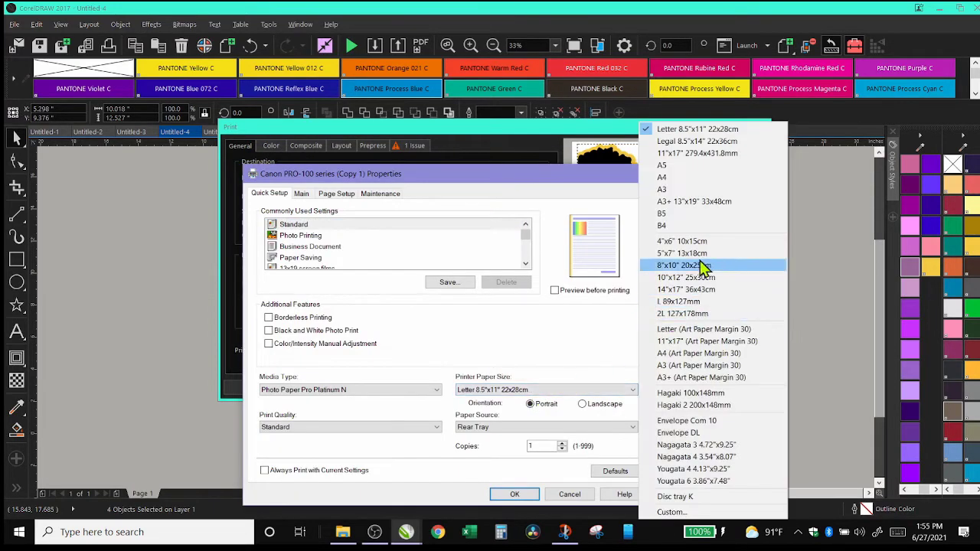
pyautogui.click(695, 154)
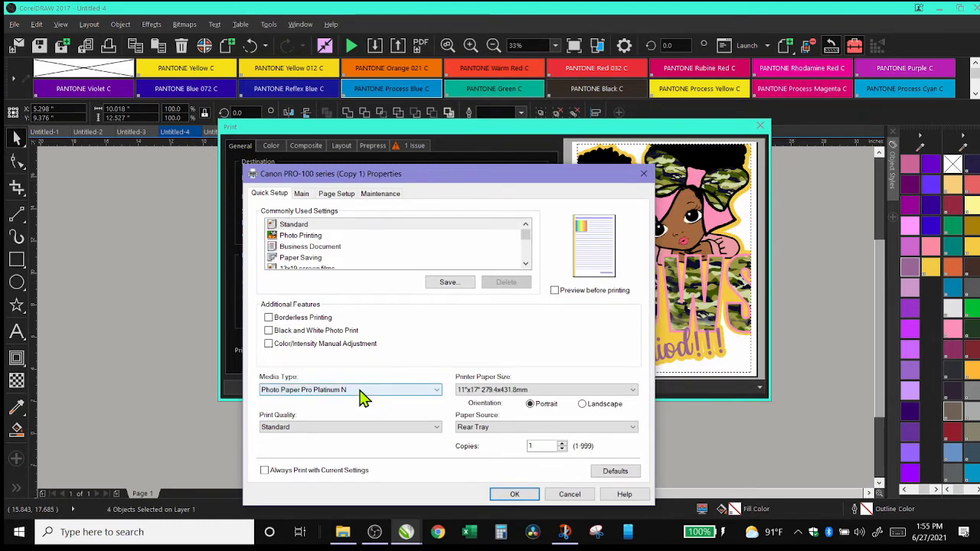
pyautogui.click(571, 392)
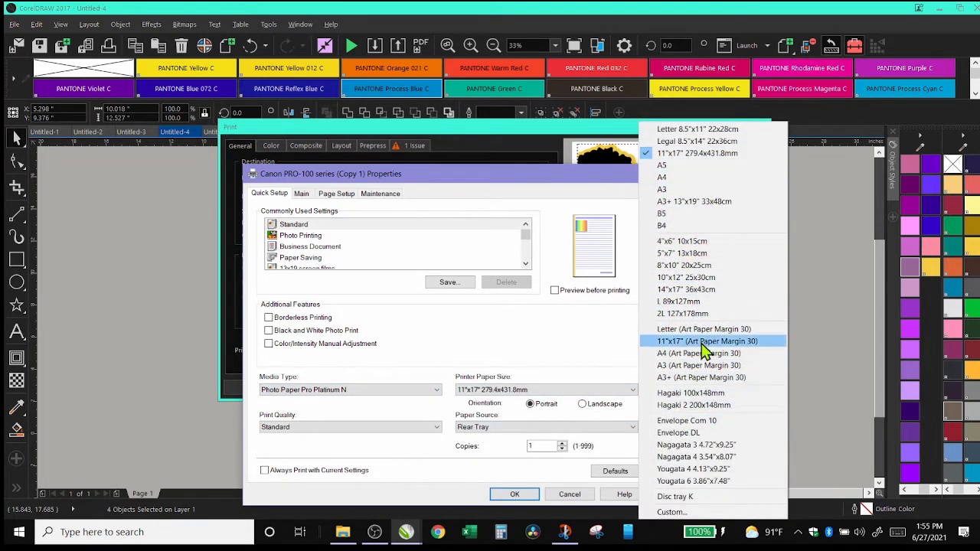
pyautogui.click(701, 202)
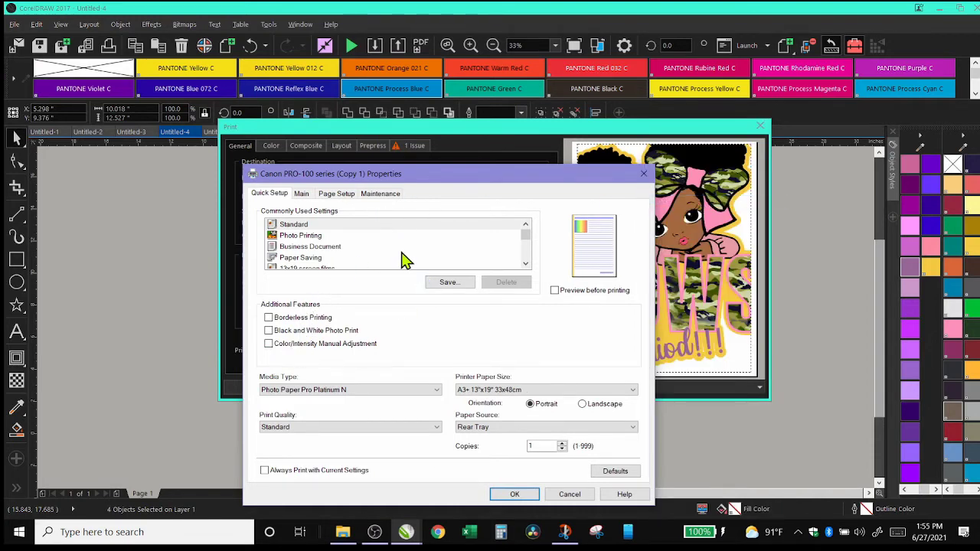
# Apply the 13X19 T-SHIRTS TRANFERS (NOT MIRRORED) LANDSCAPE preset and confirm with OK.
pyautogui.scroll(-3, 406, 261)
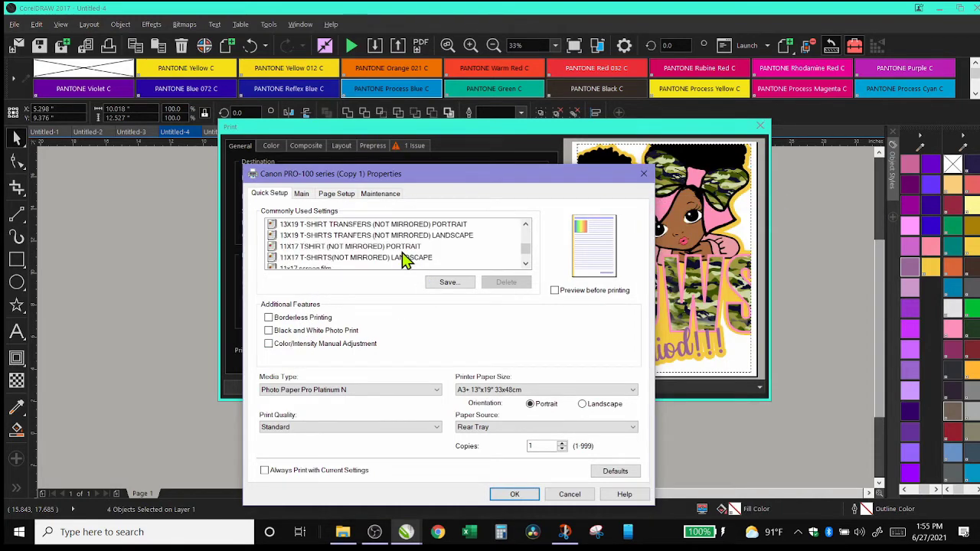
pyautogui.click(293, 237)
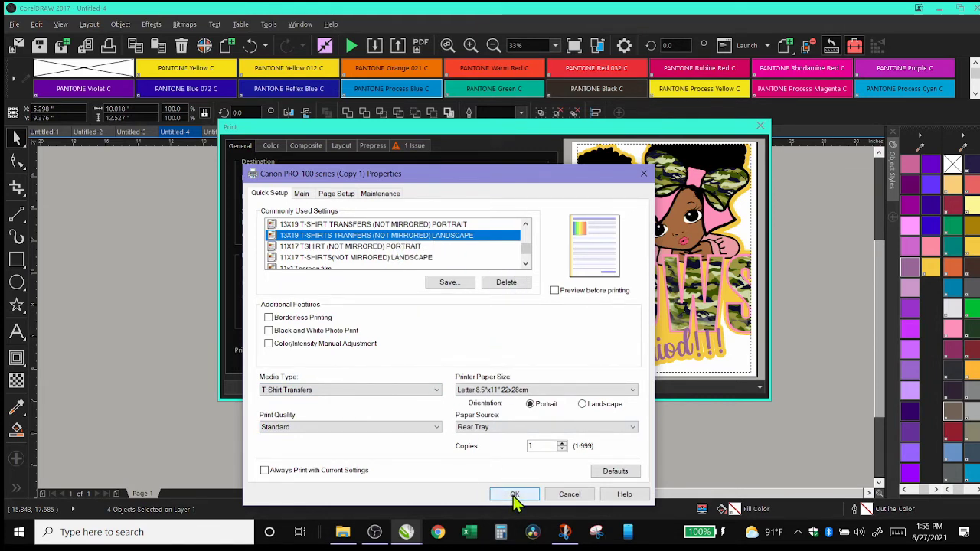
pyautogui.click(427, 392)
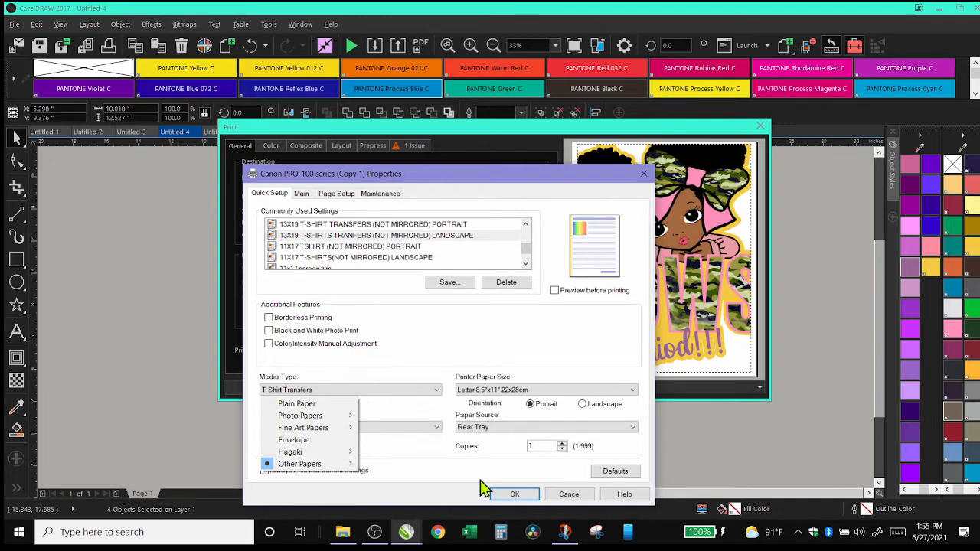
pyautogui.click(505, 493)
pyautogui.click(510, 494)
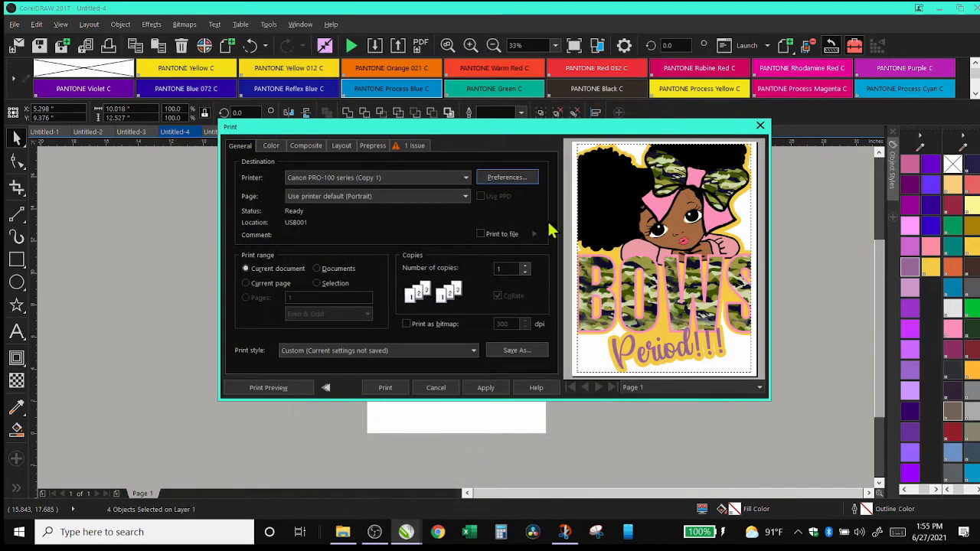
# Reopen the Canon preferences and set Media Type to Matte Photo Paper N.
pyautogui.click(271, 147)
pyautogui.click(313, 150)
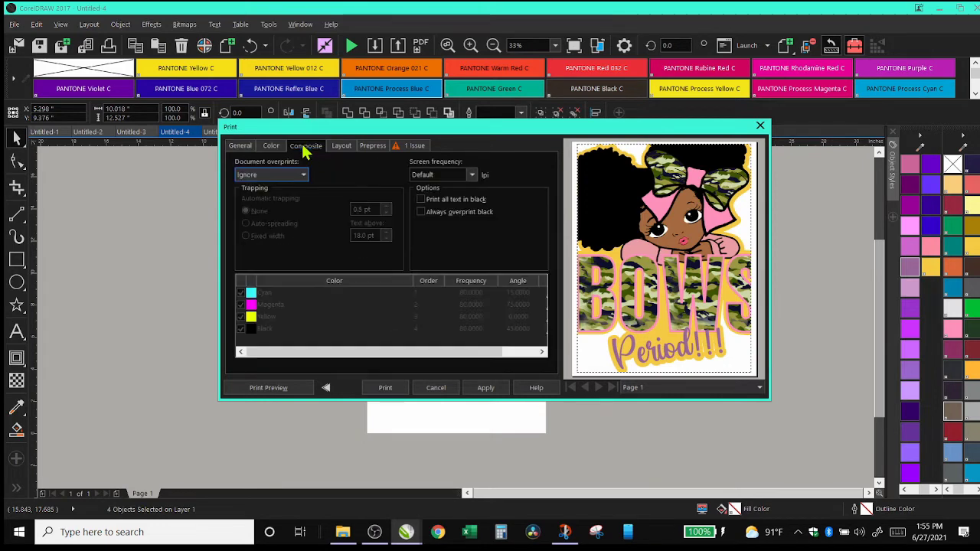
pyautogui.click(248, 149)
pyautogui.click(502, 173)
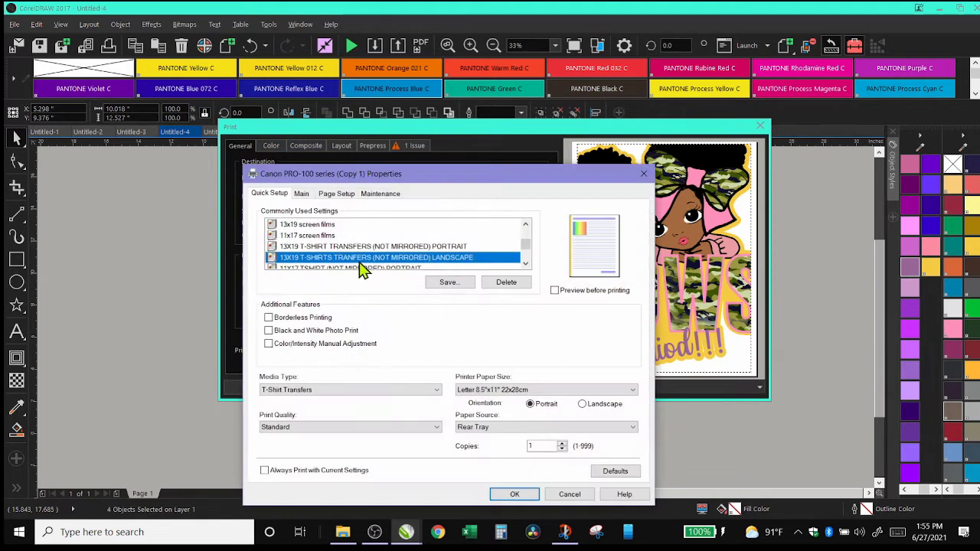
pyautogui.click(350, 391)
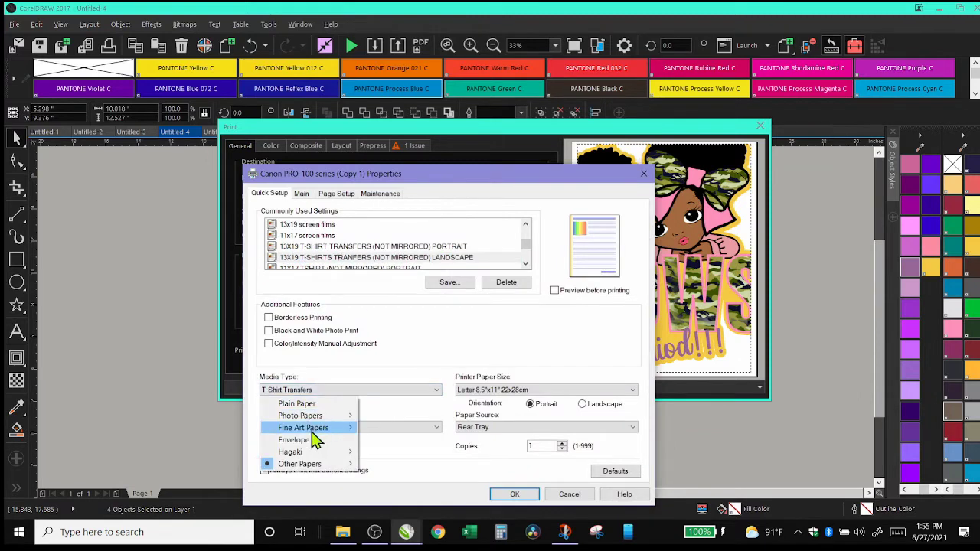
pyautogui.moveTo(302, 416)
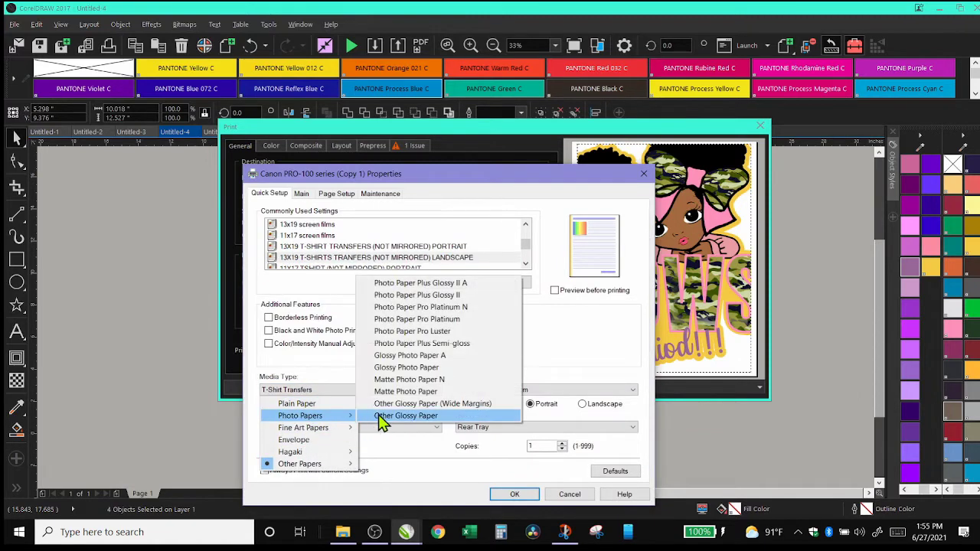
pyautogui.click(408, 380)
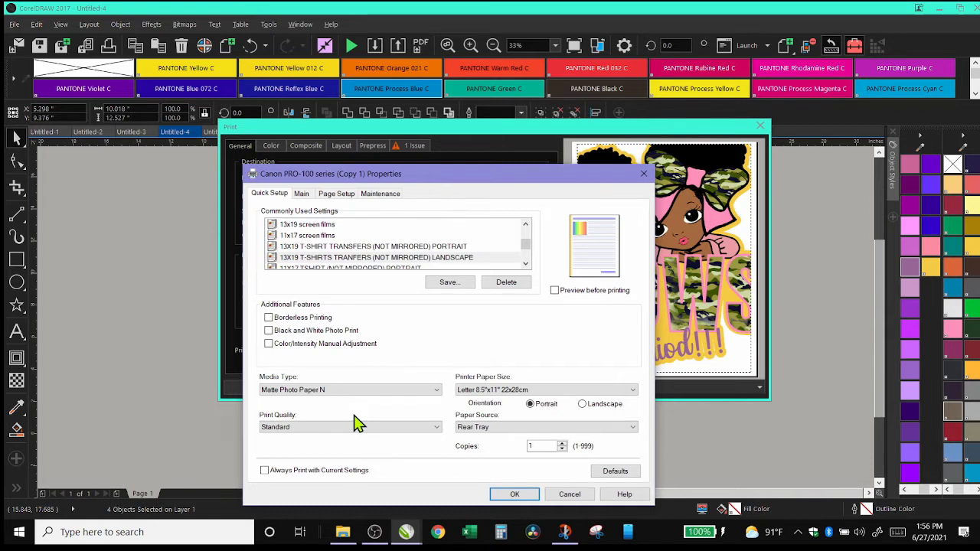
# Set the paper size to A3+ 13"x19" and confirm the preferences.
pyautogui.click(498, 392)
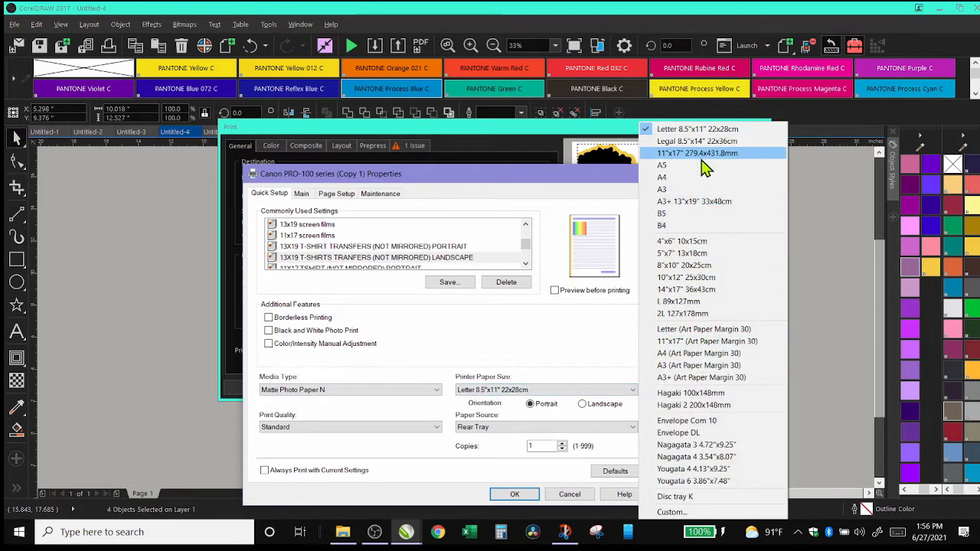
pyautogui.click(693, 201)
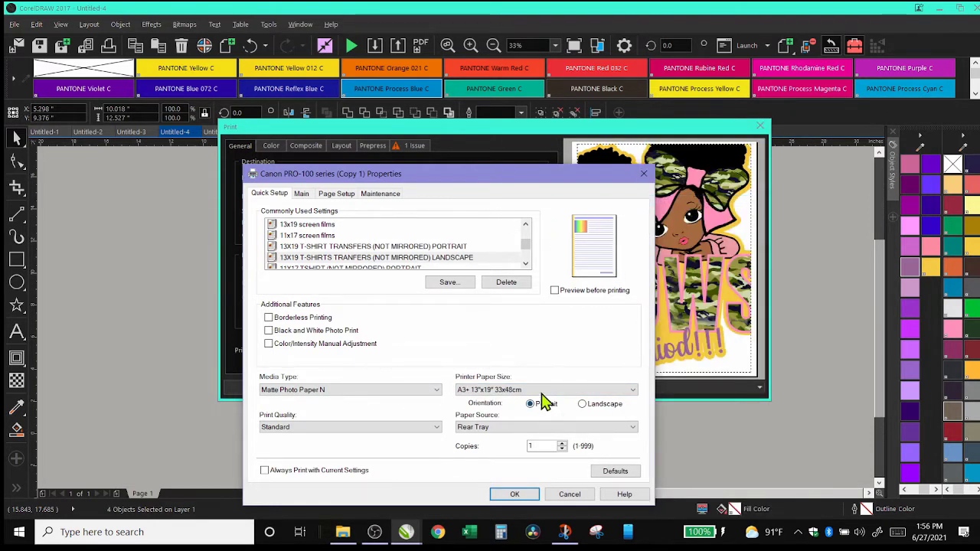
pyautogui.click(512, 495)
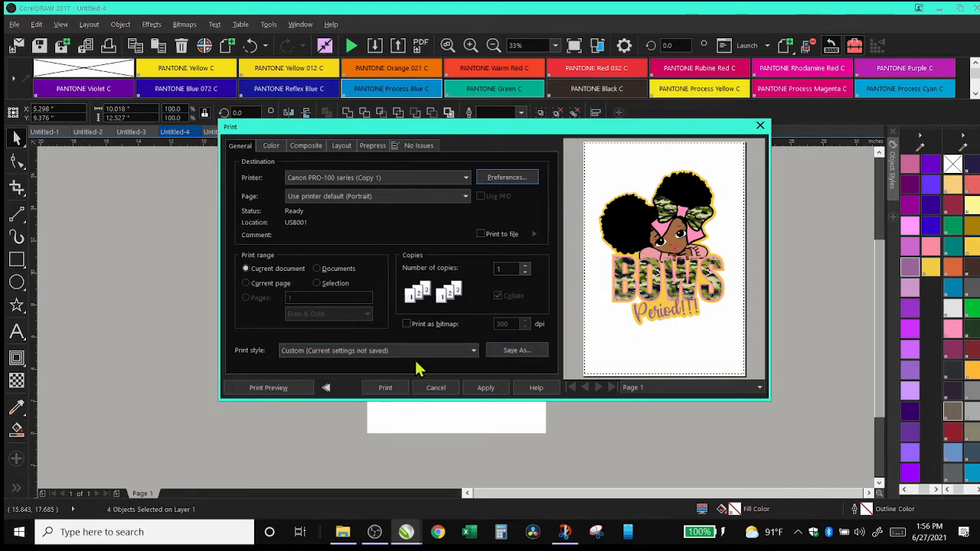
# Print the BOWS Period!!! design and confirm the printer queue is empty.
pyautogui.click(385, 389)
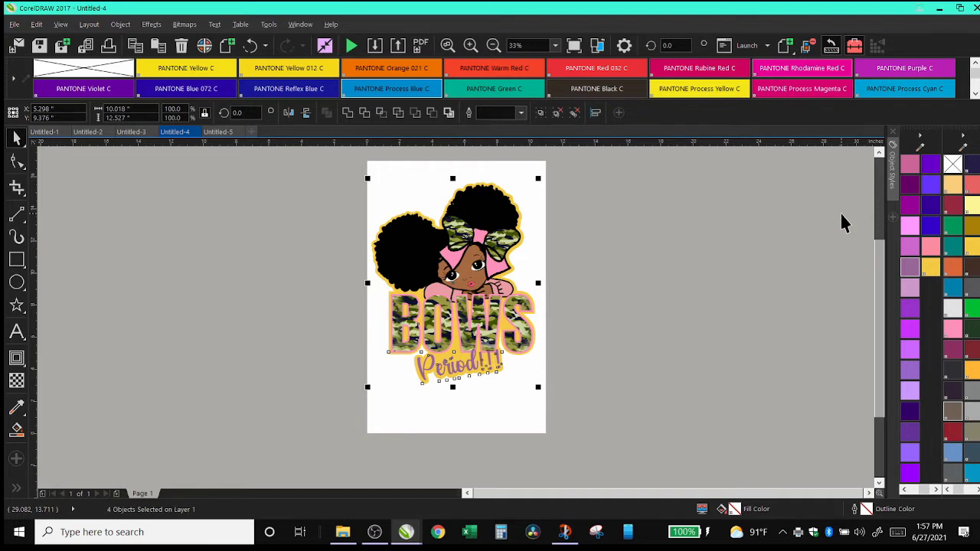
pyautogui.click(797, 534)
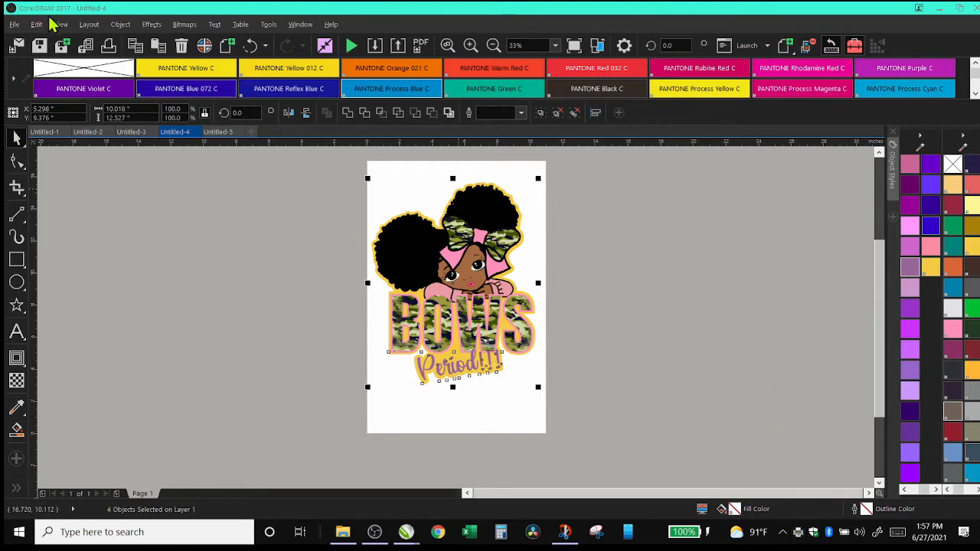
# Reopen print setup and pick Canon PRO-100 series as the printer.
pyautogui.click(14, 24)
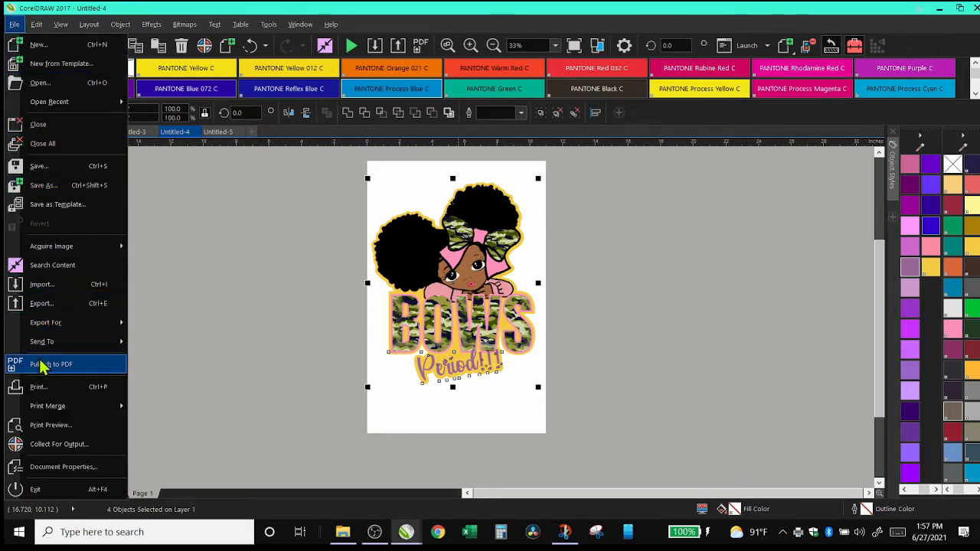
pyautogui.click(38, 387)
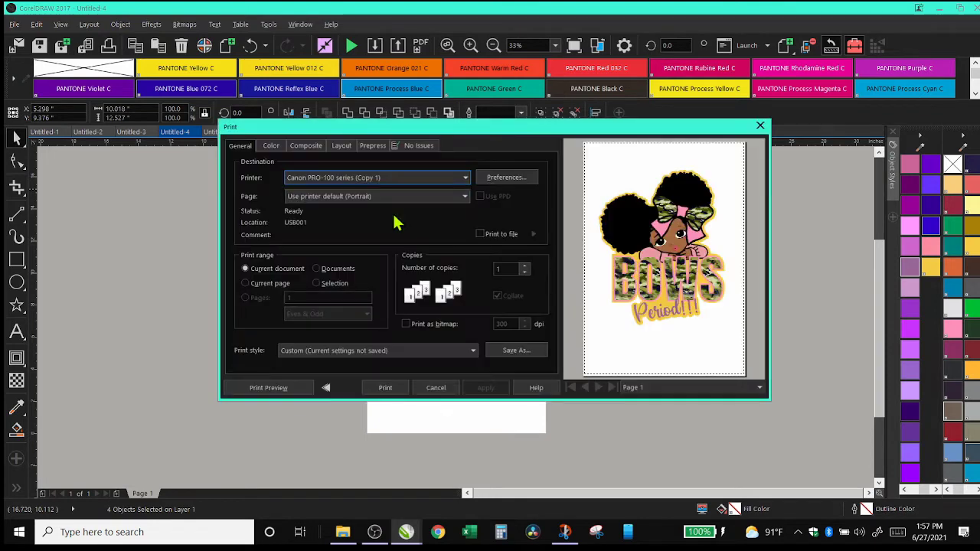
pyautogui.click(306, 177)
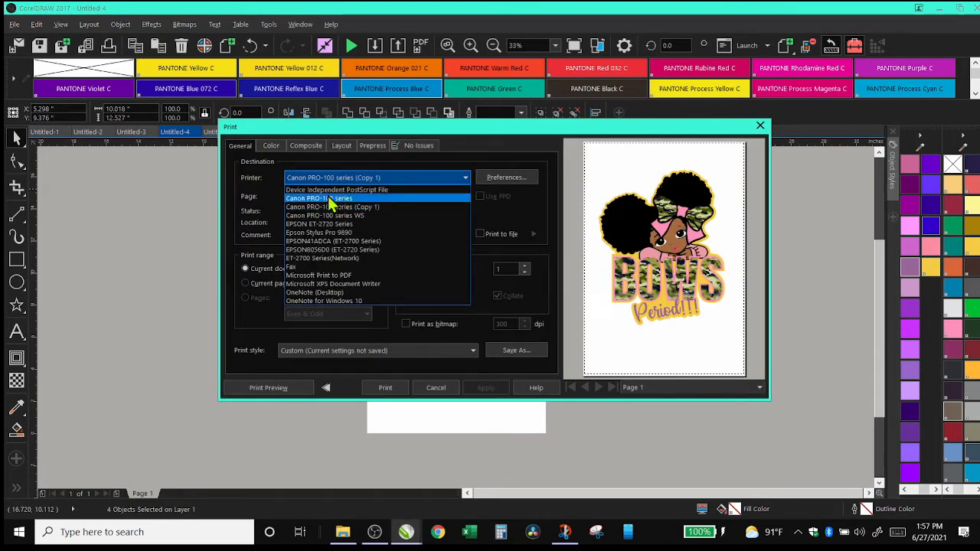
pyautogui.click(329, 199)
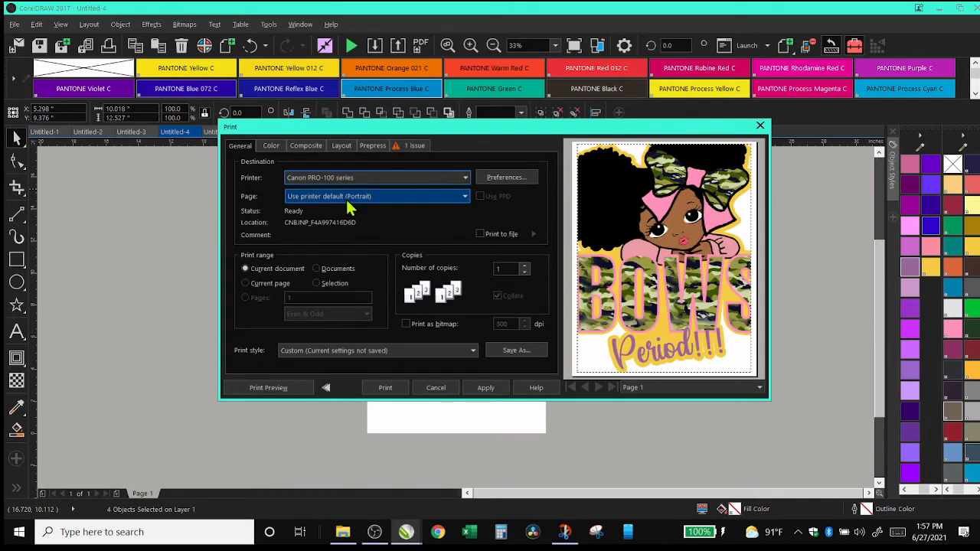
# Set printer preferences to Matte Photo Paper N at A3+ 13"x19", then print the design.
pyautogui.click(508, 177)
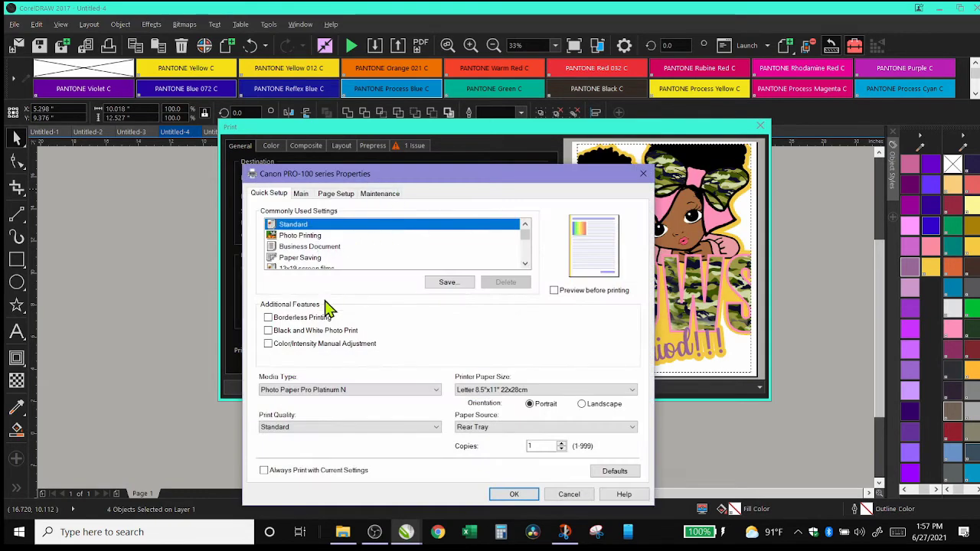
pyautogui.click(303, 390)
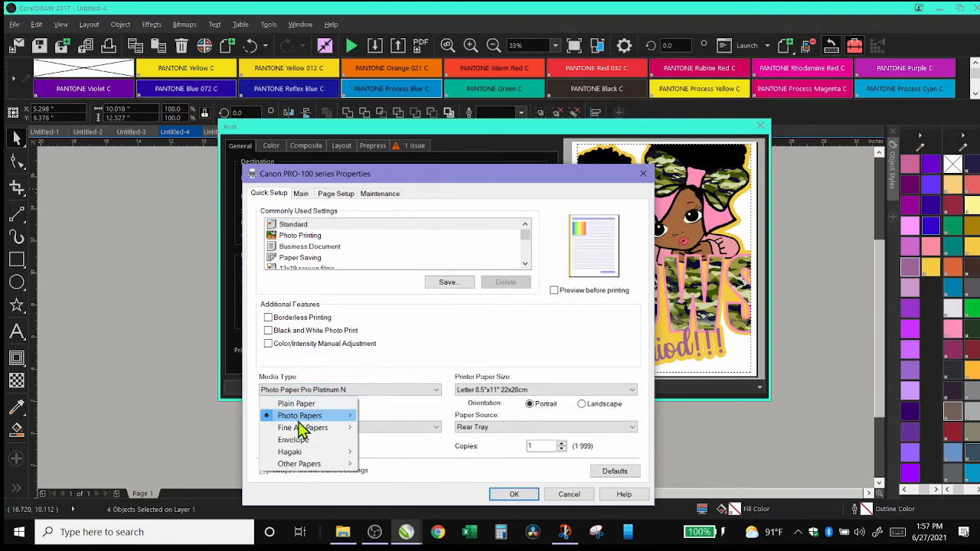
pyautogui.moveTo(306, 418)
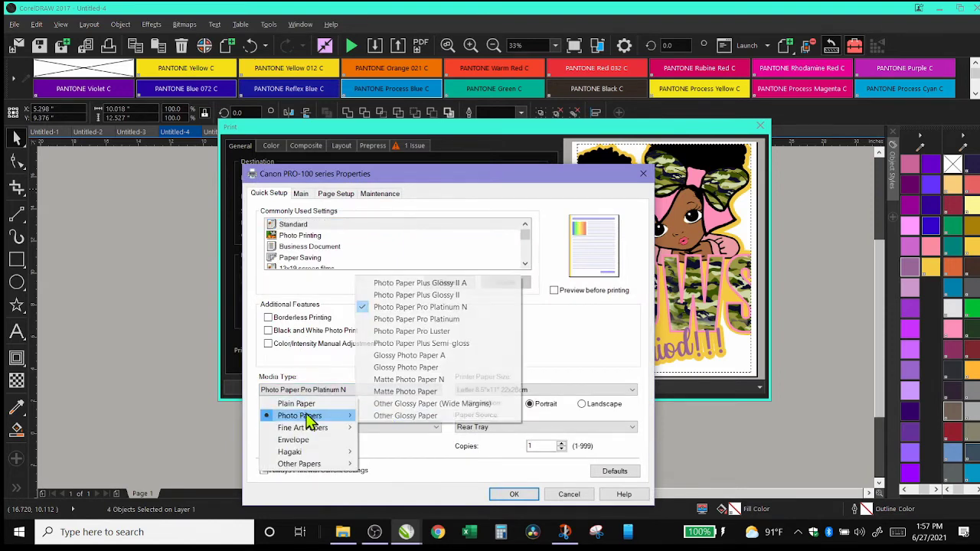
pyautogui.click(385, 380)
pyautogui.click(543, 392)
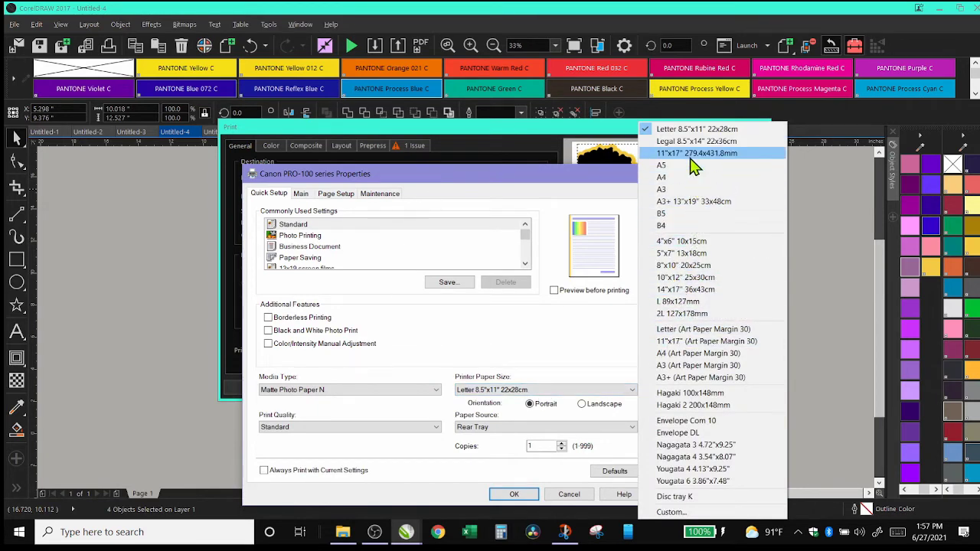
pyautogui.click(693, 202)
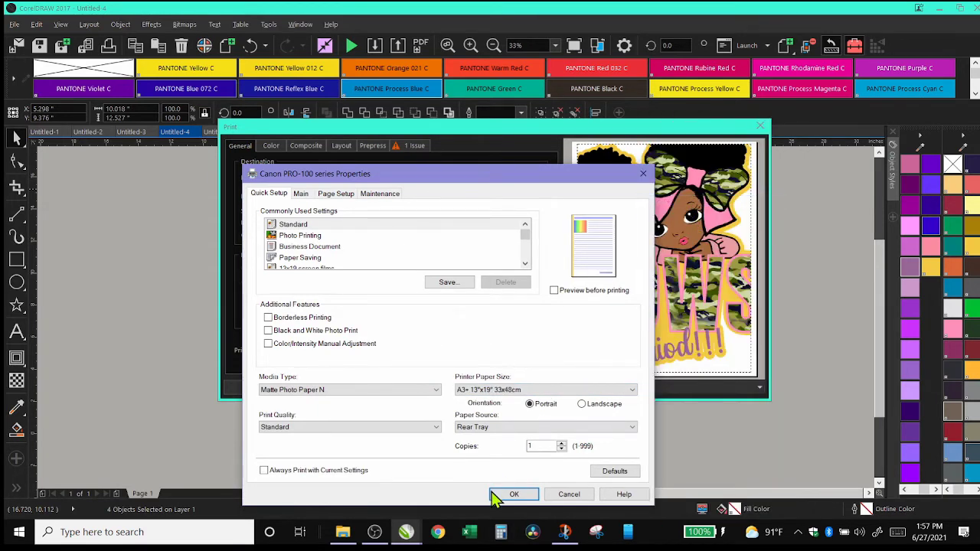
pyautogui.click(505, 493)
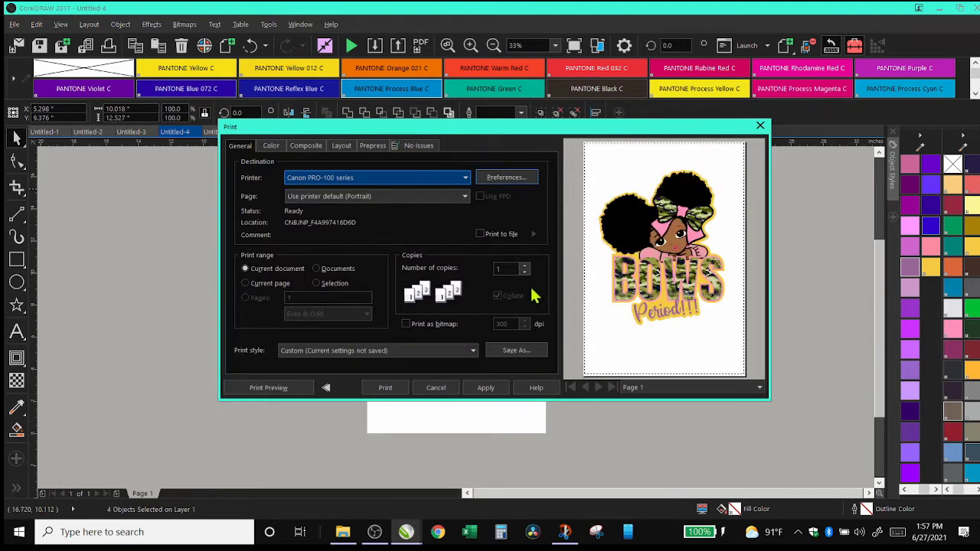
pyautogui.click(385, 387)
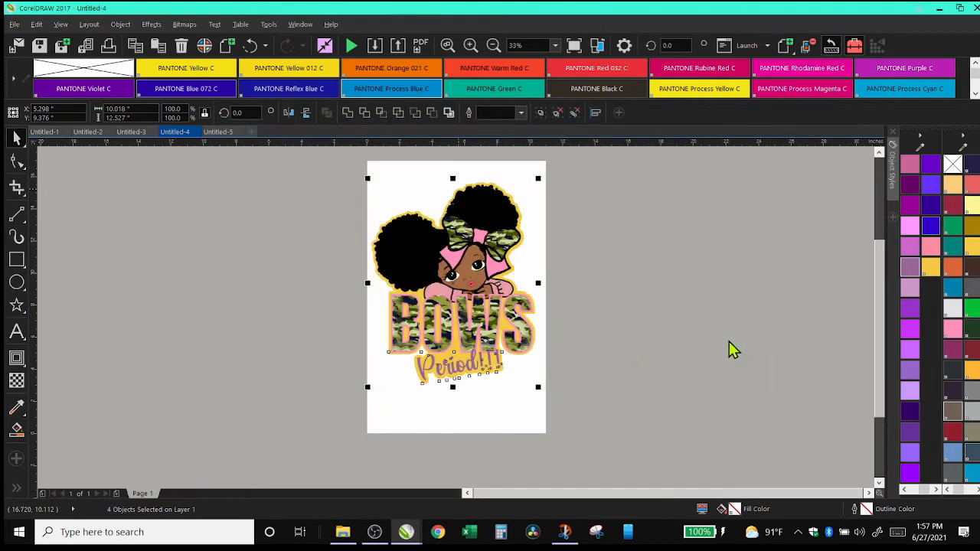